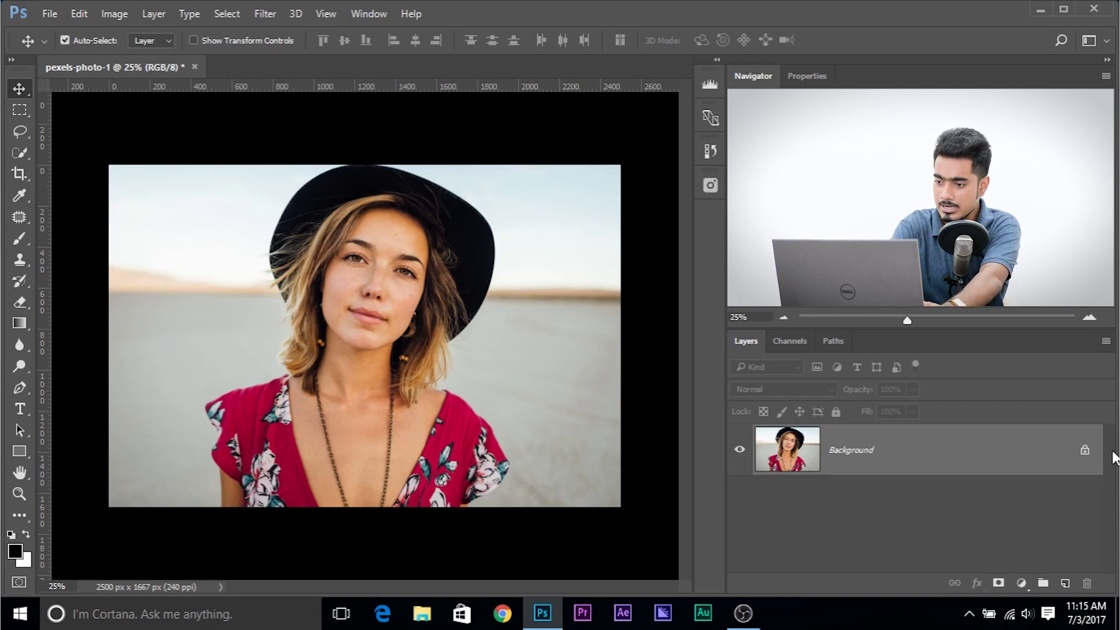
Step: Duplicate the Background layer and convert the copy into a smart object for re-editable smart filters
{"action": "key", "text": "ctrl+j"}
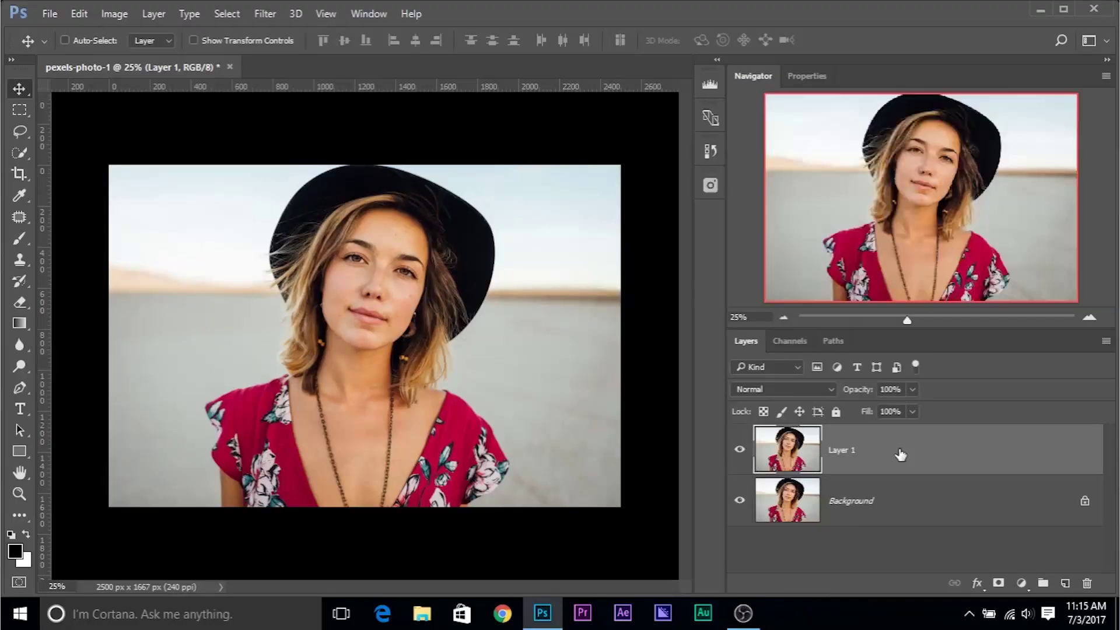
{"action": "right_click", "coordinate": [900, 454]}
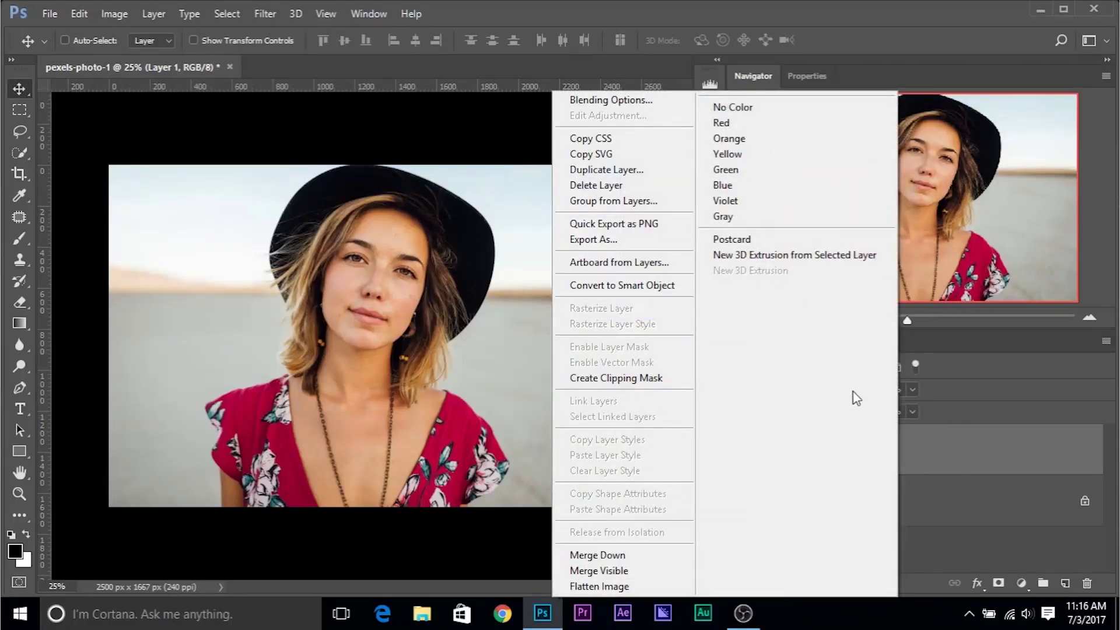
{"action": "left_click", "coordinate": [806, 376]}
{"action": "left_click", "coordinate": [259, 13]}
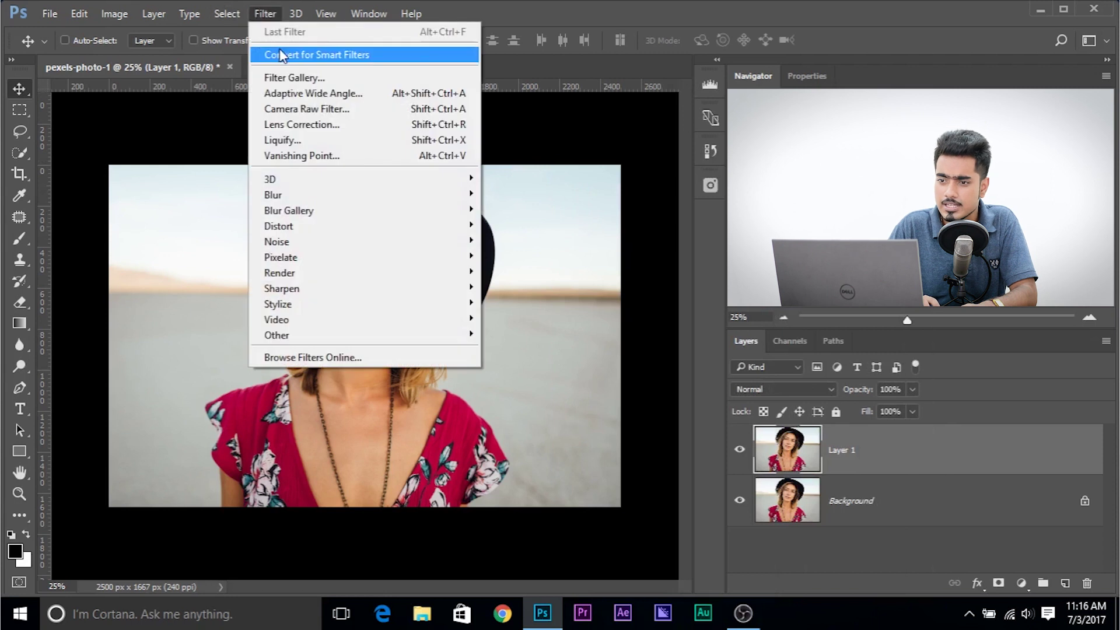
{"action": "left_click", "coordinate": [280, 49]}
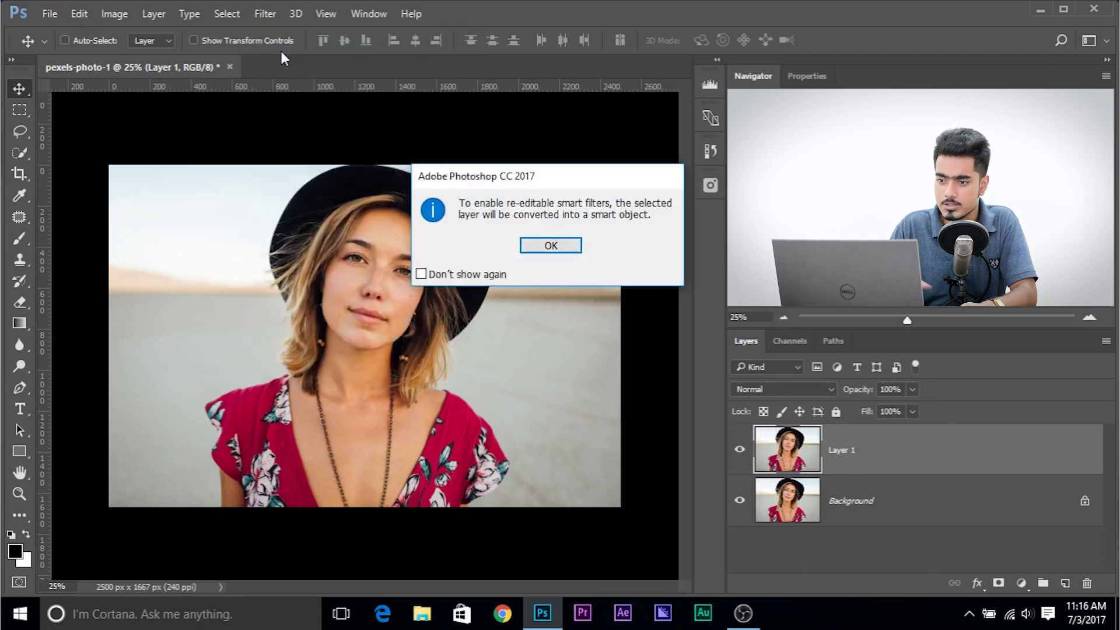
{"action": "left_click", "coordinate": [552, 245]}
Step: Open the Camera Raw Filter on the smart object layer
{"action": "left_click", "coordinate": [271, 14]}
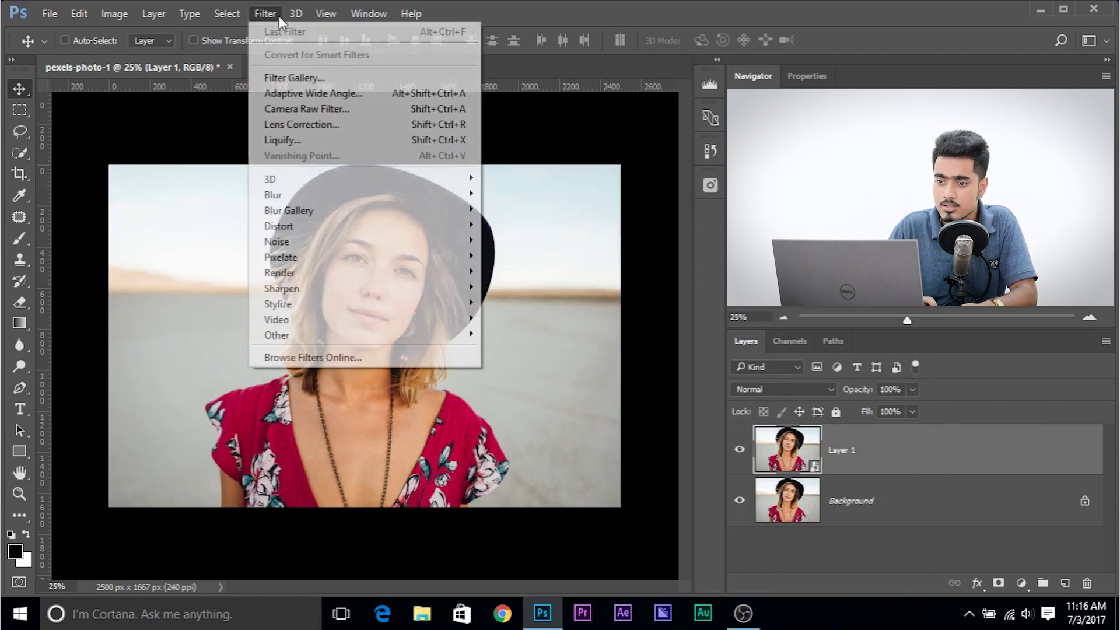
{"action": "left_click", "coordinate": [301, 109]}
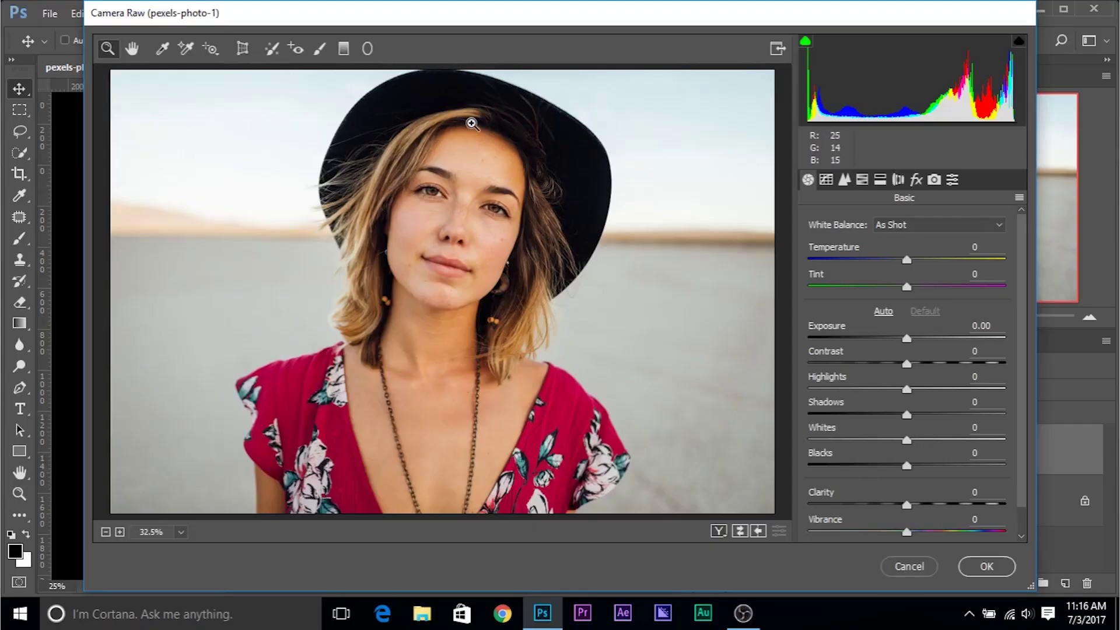
{"action": "left_click", "coordinate": [213, 52]}
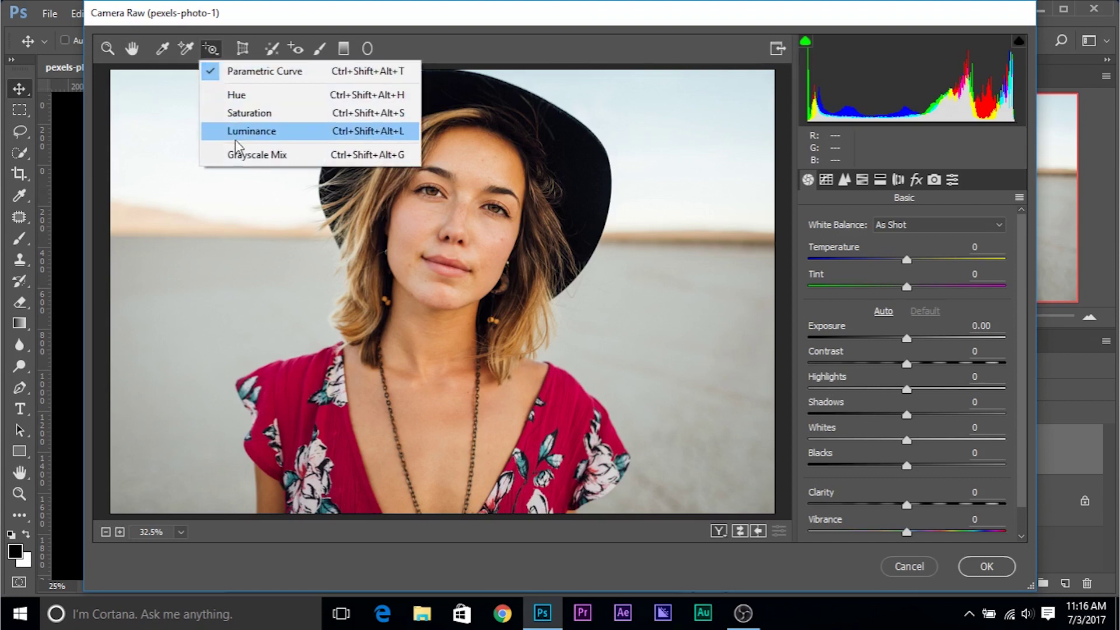
{"action": "left_click", "coordinate": [238, 158]}
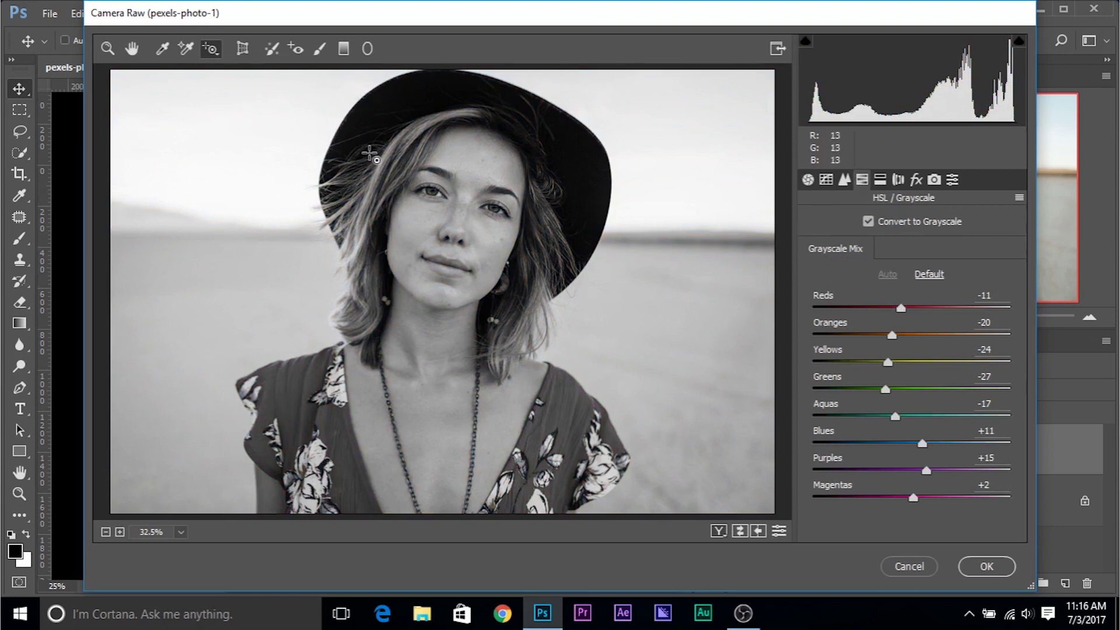
{"action": "key", "text": "v"}
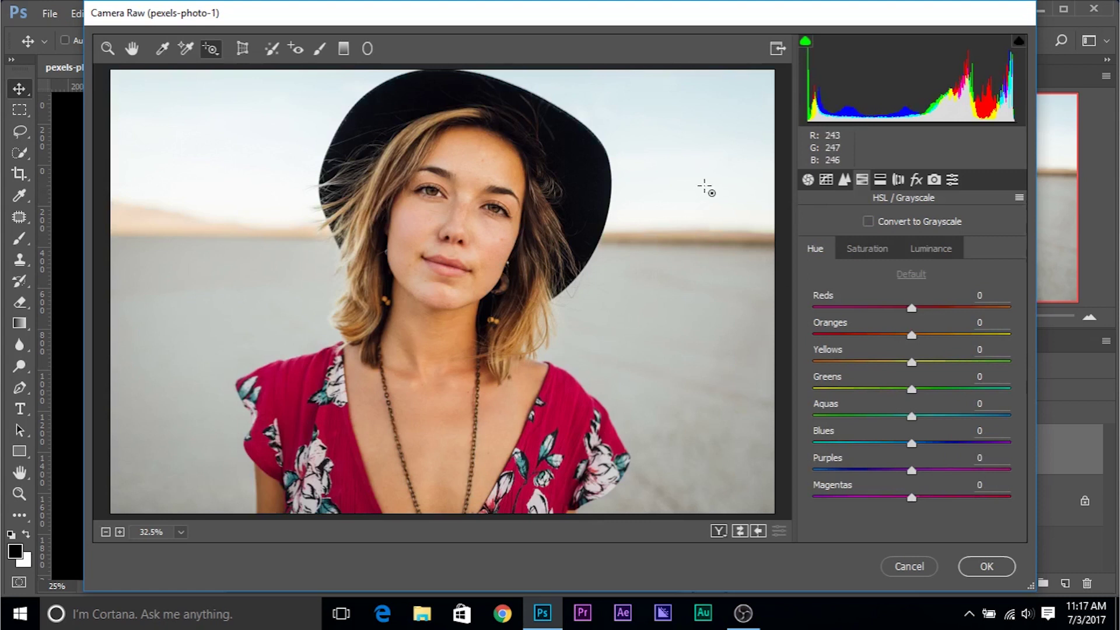
Step: Convert the photo to grayscale in the HSL / Grayscale adjustments
{"action": "left_click", "coordinate": [813, 183]}
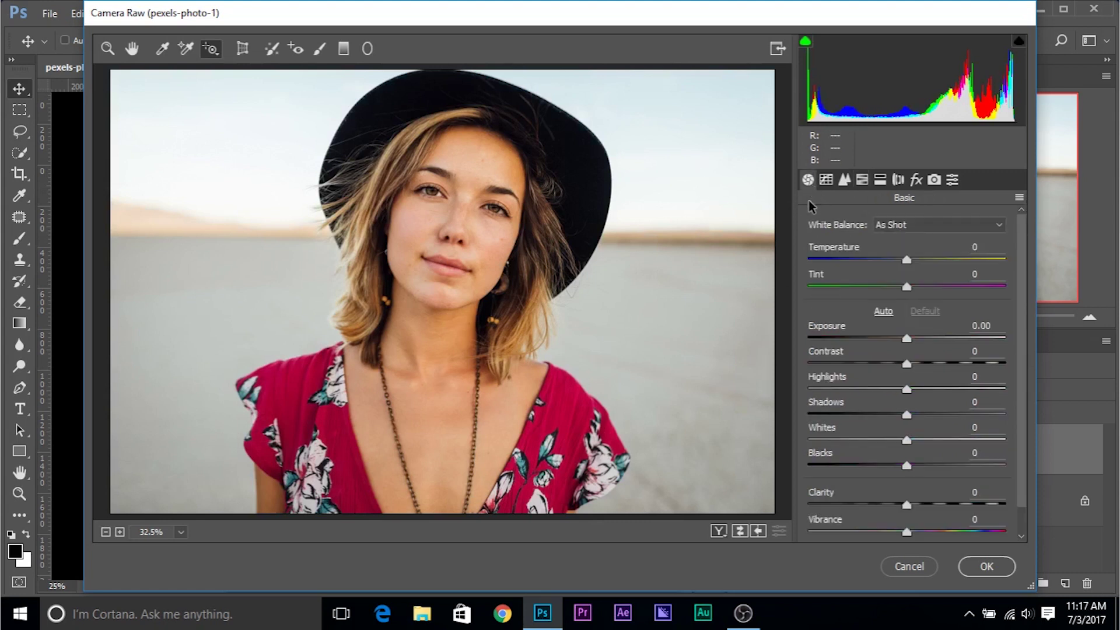
{"action": "left_click", "coordinate": [863, 182]}
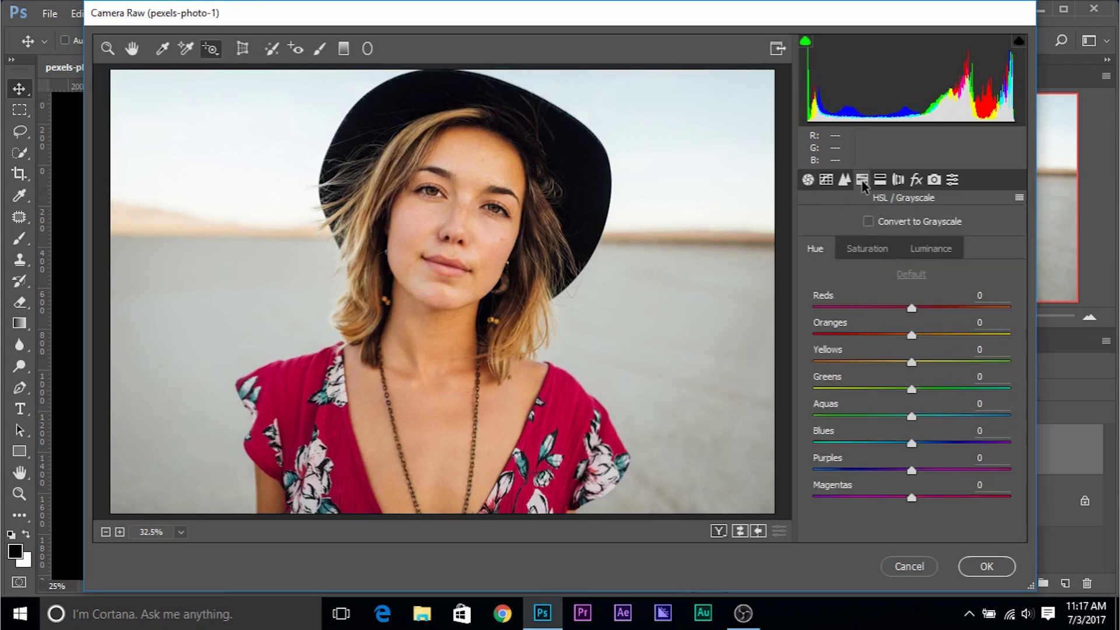
{"action": "left_click", "coordinate": [869, 222]}
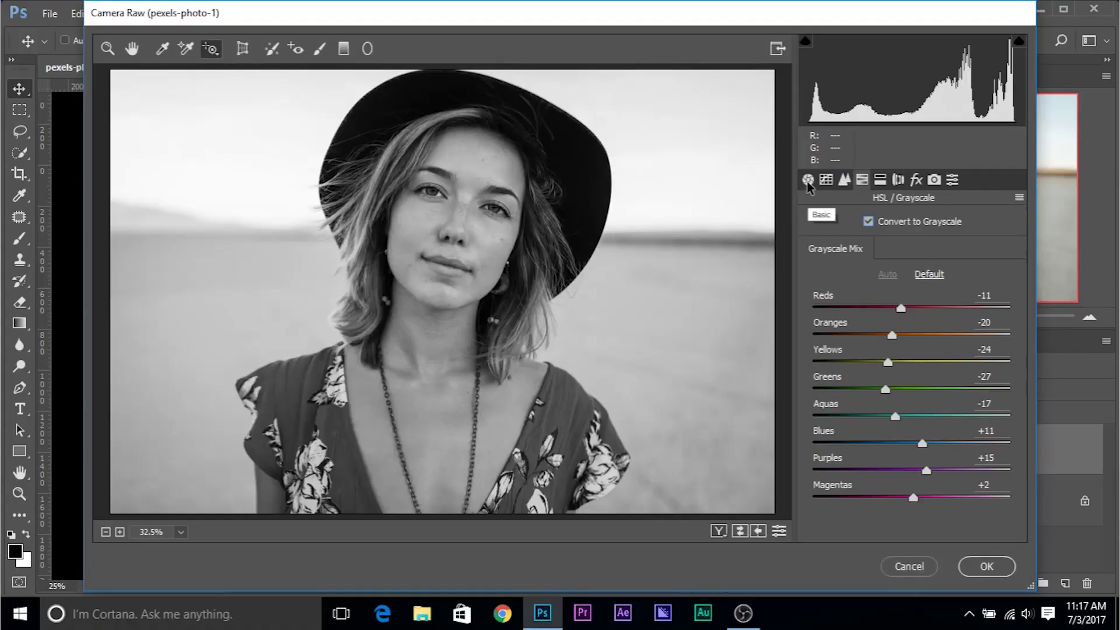
Step: In the Basic adjustments, set Contrast to +51 and Clarity to +40
{"action": "left_click", "coordinate": [807, 181]}
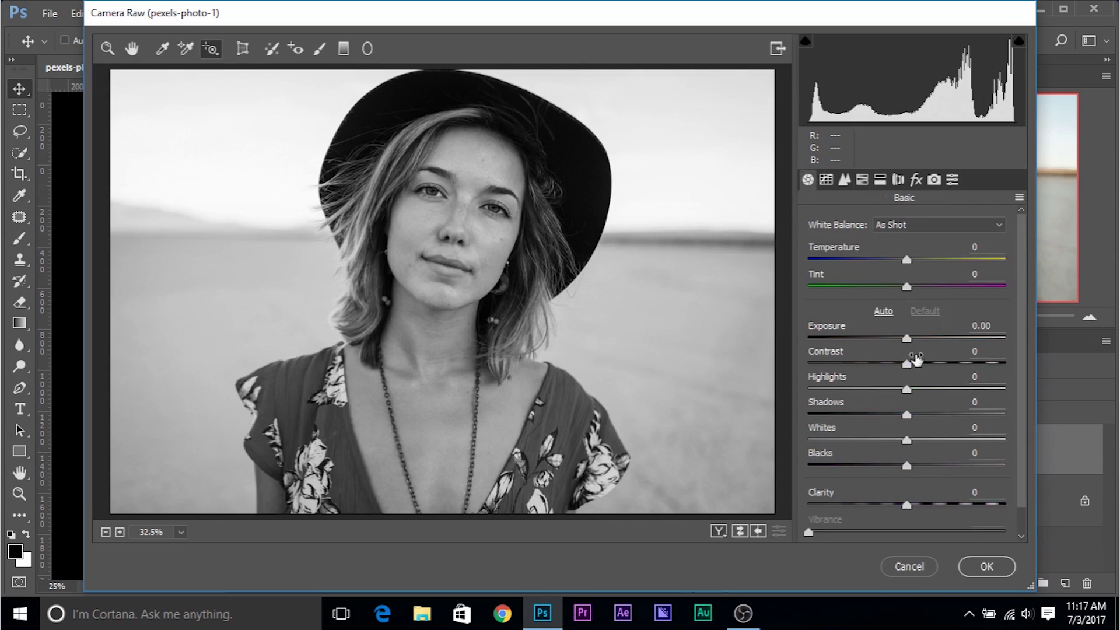
{"action": "left_click_drag", "start_coordinate": [907, 363], "coordinate": [955, 361]}
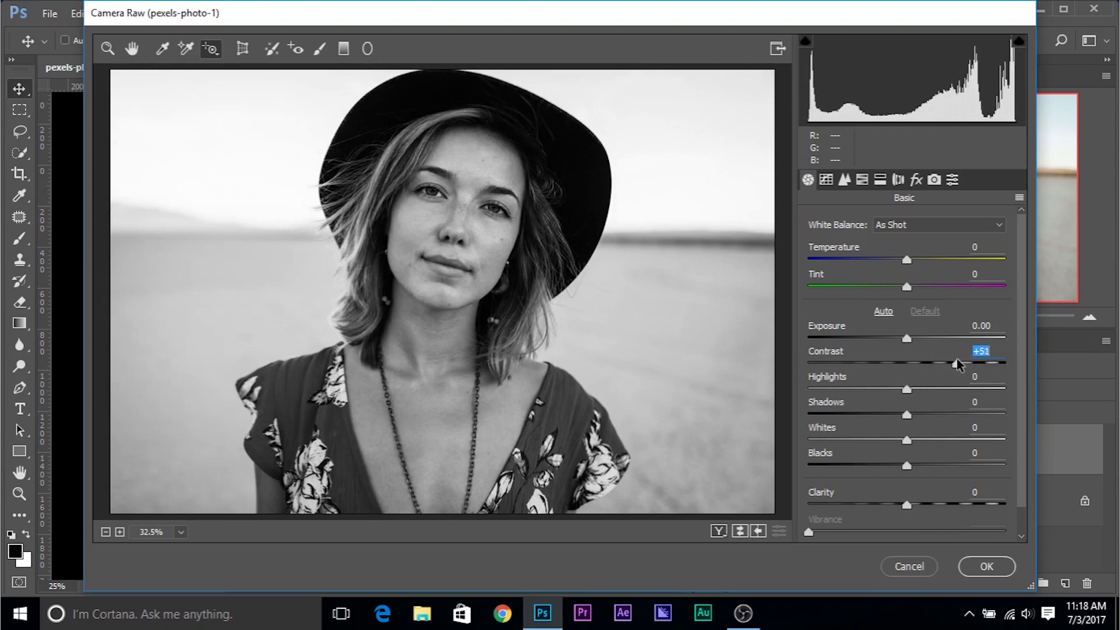
{"action": "scroll", "coordinate": [930, 309], "scroll_direction": "down", "scroll_amount": 1}
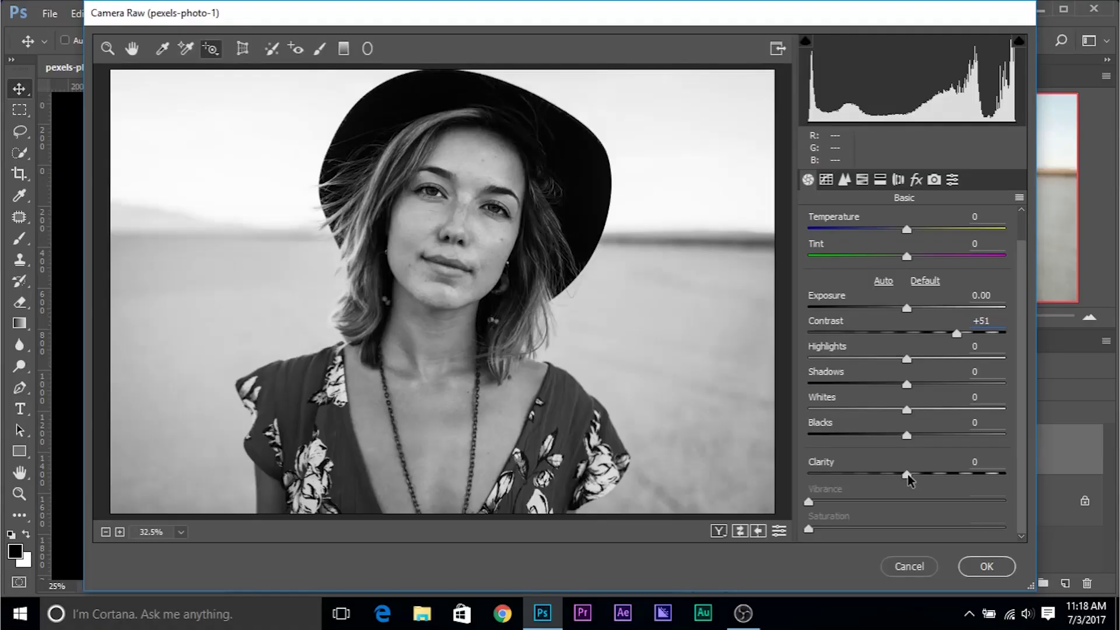
{"action": "left_click_drag", "start_coordinate": [907, 473], "coordinate": [961, 491]}
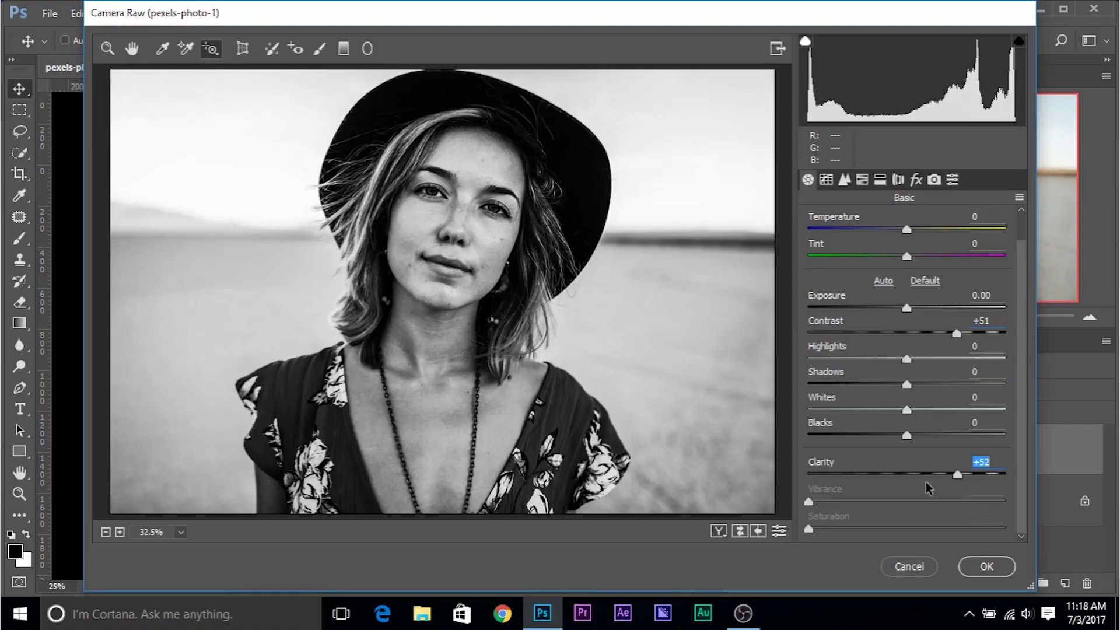
{"action": "left_click_drag", "start_coordinate": [904, 480], "coordinate": [947, 476]}
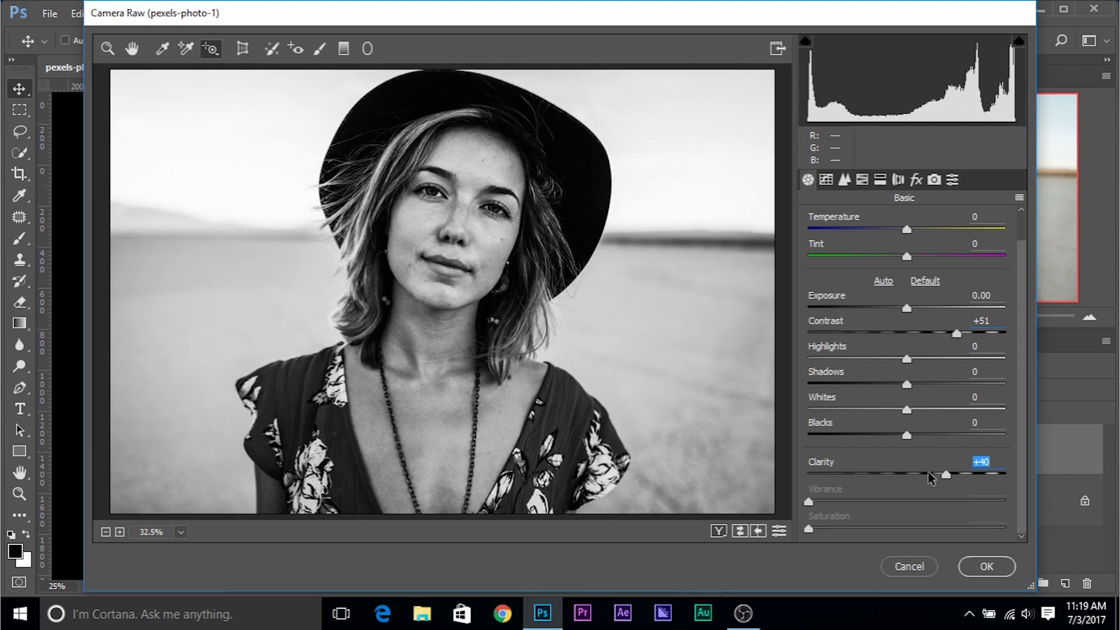
Step: Set the Targeted Adjustment tool to Grayscale Mix and reset all mix sliders to their defaults
{"action": "left_click", "coordinate": [212, 49]}
{"action": "left_click", "coordinate": [254, 157]}
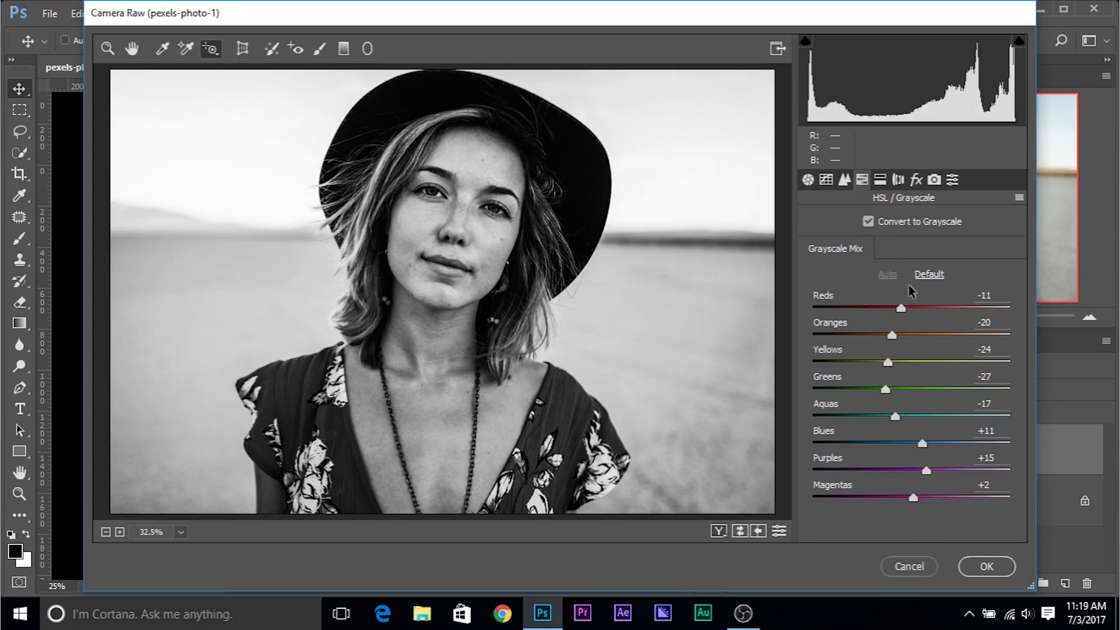
{"action": "left_click_drag", "start_coordinate": [900, 309], "coordinate": [895, 364]}
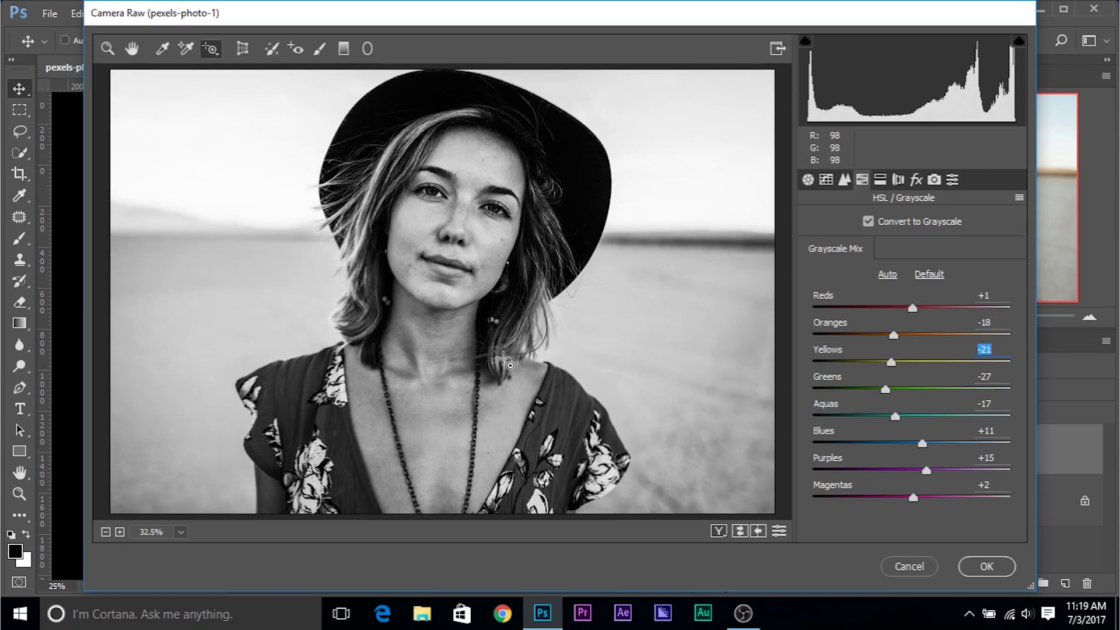
{"action": "left_click", "coordinate": [895, 418]}
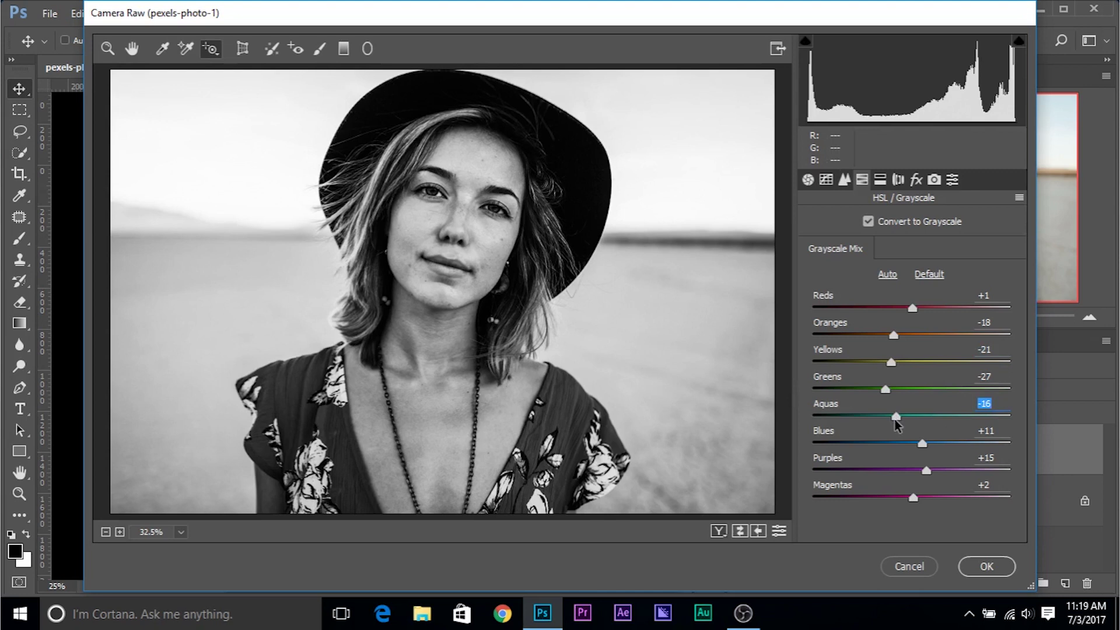
{"action": "left_click", "coordinate": [930, 275]}
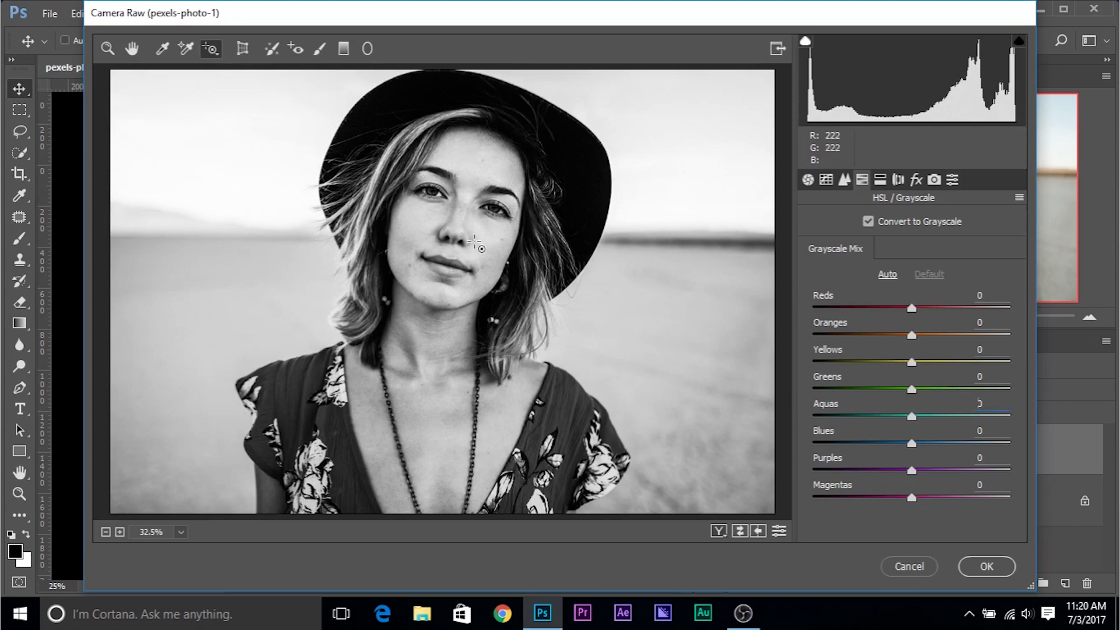
Step: With targeted adjustments, brighten the face and darken the dress and lips, ending at Reds -38, Oranges +5 and Yellows +1
{"action": "left_click_drag", "start_coordinate": [495, 244], "coordinate": [492, 225]}
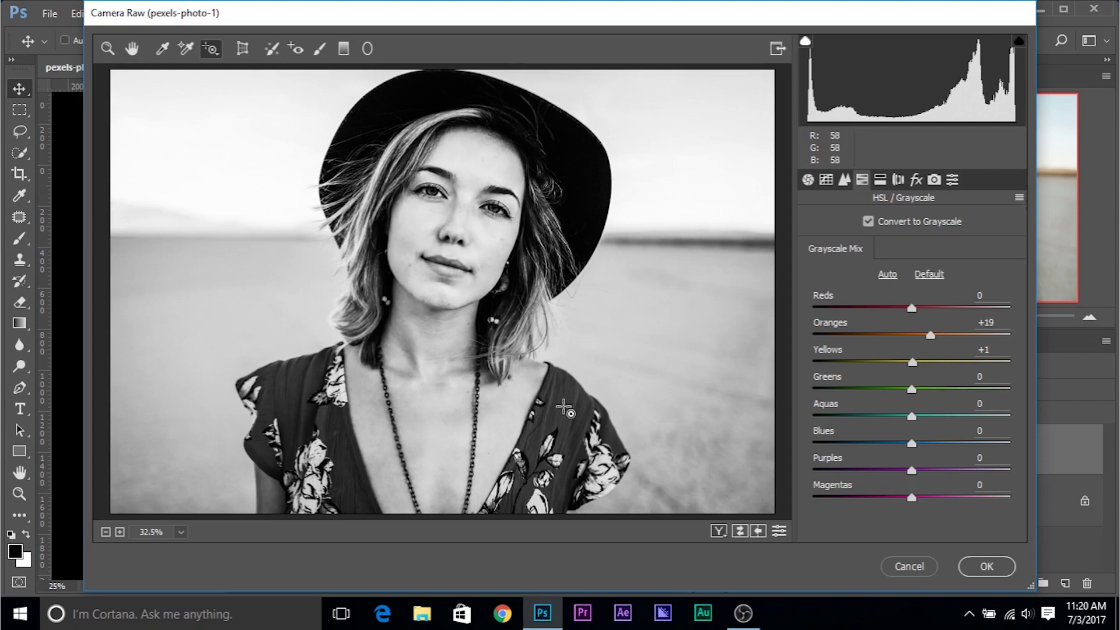
{"action": "left_click_drag", "start_coordinate": [562, 405], "coordinate": [567, 424]}
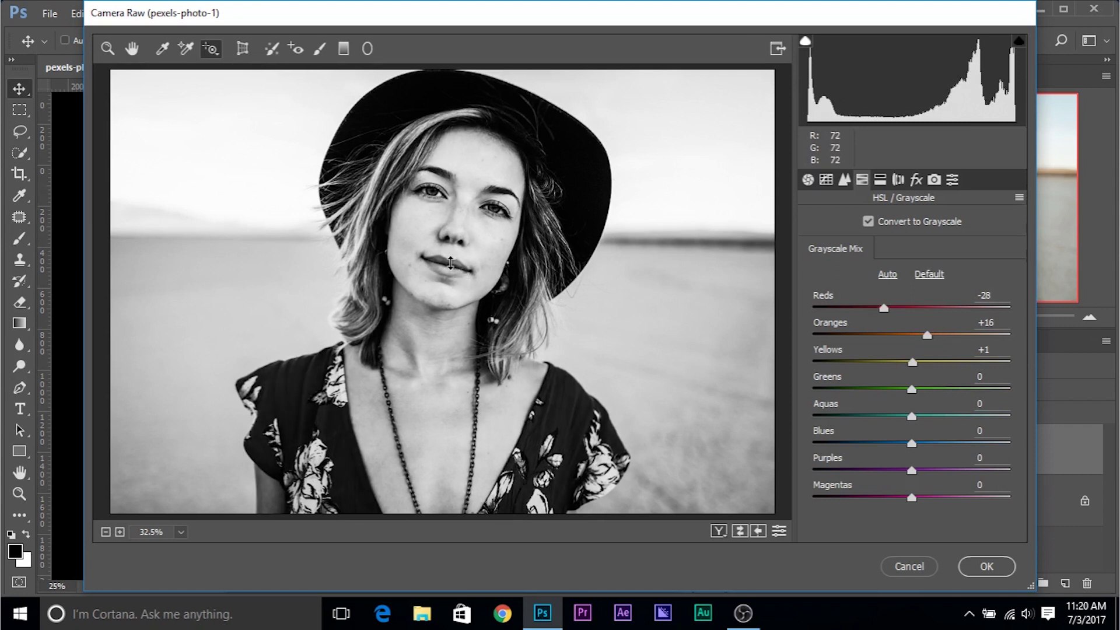
{"action": "left_click_drag", "start_coordinate": [450, 263], "coordinate": [452, 272]}
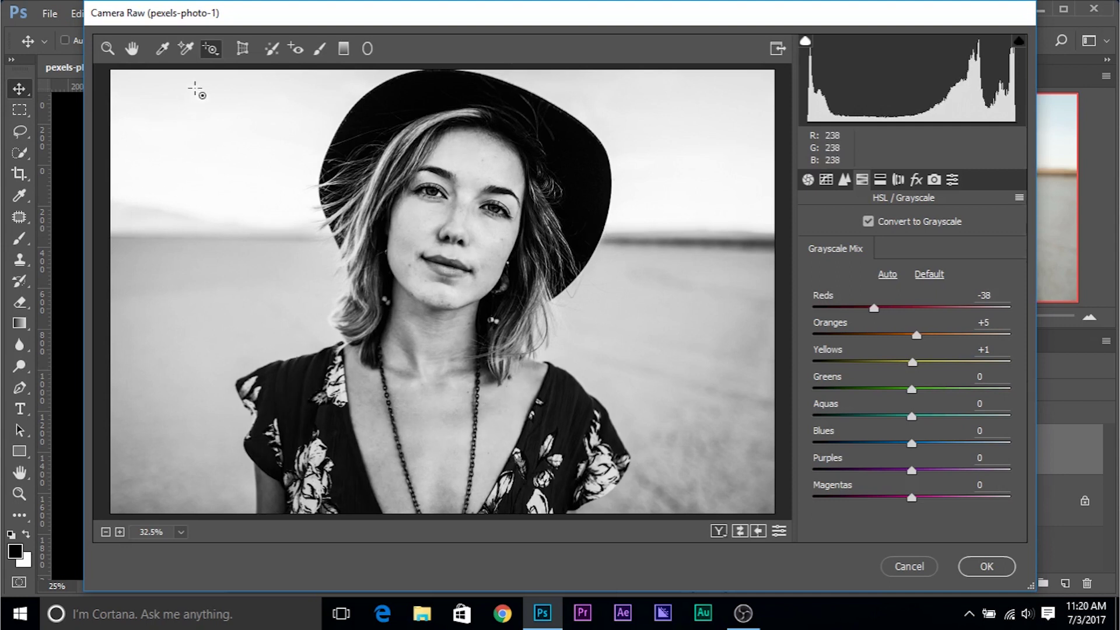
Step: Darken the sky and ground to Greens -23, Aquas -93 and Blues -100, and lighten the dress to Reds -21 with targeted adjustments
{"action": "left_click_drag", "start_coordinate": [214, 91], "coordinate": [219, 166]}
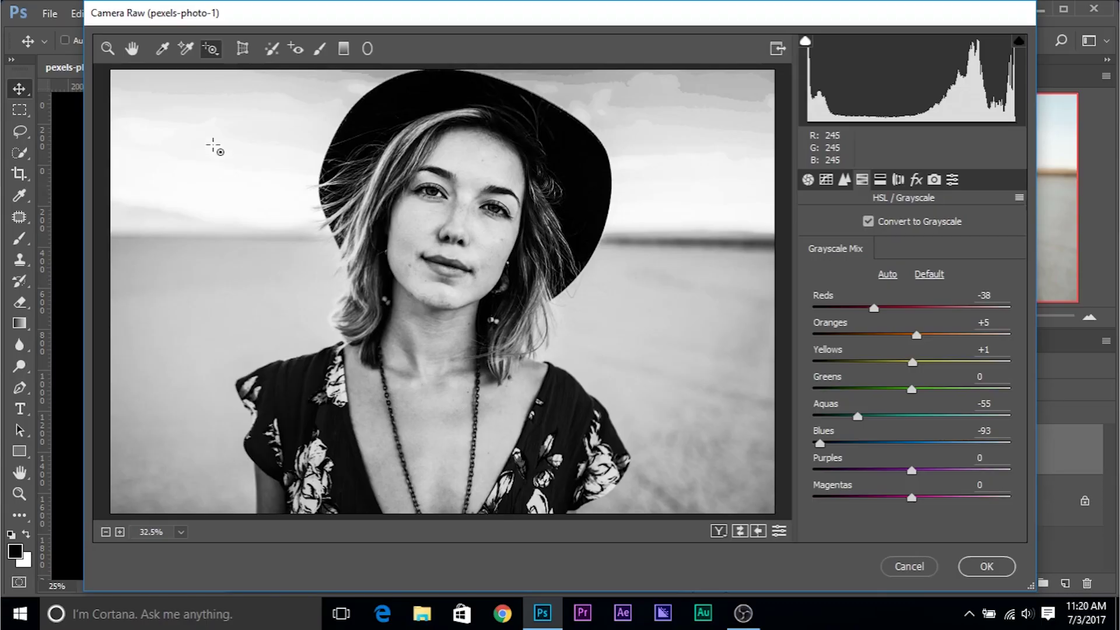
{"action": "left_click_drag", "start_coordinate": [213, 146], "coordinate": [223, 182]}
{"action": "mouse_move", "coordinate": [182, 366]}
{"action": "left_mouse_down"}
{"action": "mouse_move", "coordinate": [175, 299]}
{"action": "mouse_move", "coordinate": [195, 430]}
{"action": "mouse_move", "coordinate": [185, 385]}
{"action": "left_mouse_up"}
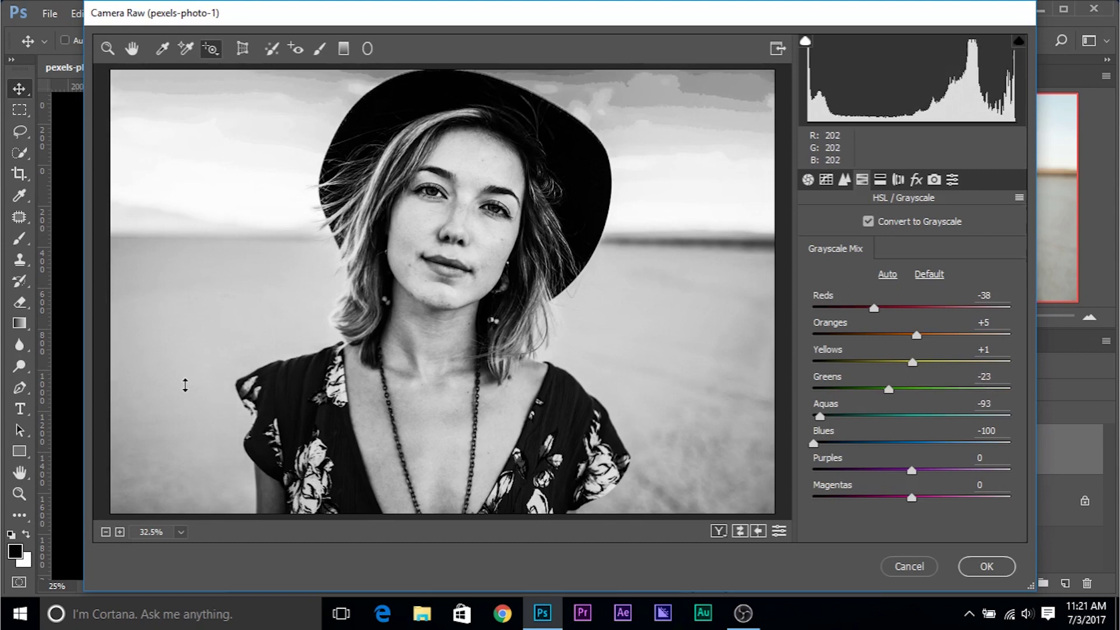
{"action": "mouse_move", "coordinate": [357, 229]}
{"action": "left_mouse_down"}
{"action": "mouse_move", "coordinate": [353, 210]}
{"action": "mouse_move", "coordinate": [360, 232]}
{"action": "left_mouse_up"}
{"action": "mouse_move", "coordinate": [297, 404]}
{"action": "left_mouse_down"}
{"action": "mouse_move", "coordinate": [294, 365]}
{"action": "mouse_move", "coordinate": [298, 388]}
{"action": "left_mouse_up"}
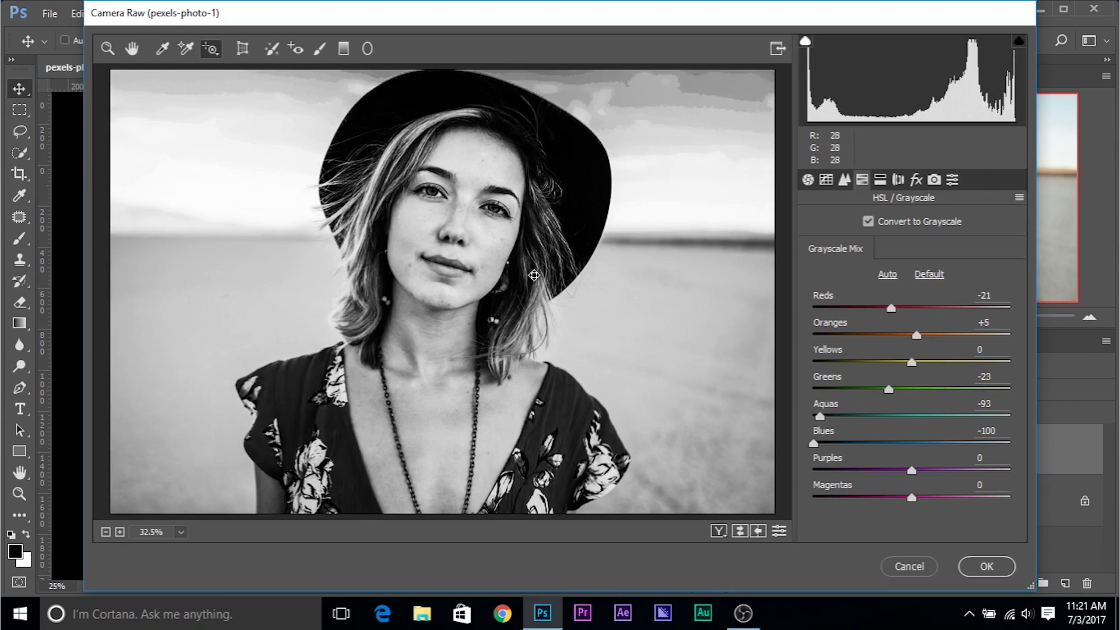
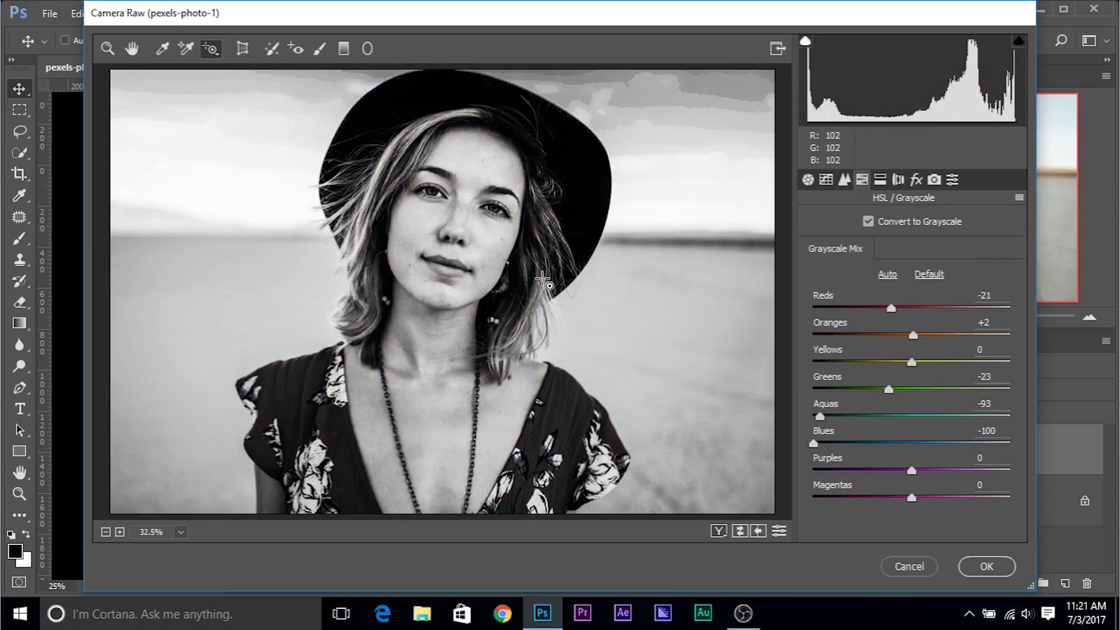
Step: Adjust the tone of the woman's eye up close, bringing Oranges to +12, and fit the photo back in view
{"action": "key", "text": "ctrl+plus"}
{"action": "key", "text": "ctrl+plus"}
{"action": "key", "text": "ctrl+plus"}
{"action": "key", "text": "ctrl+plus"}
{"action": "key", "text": "ctrl+plus"}
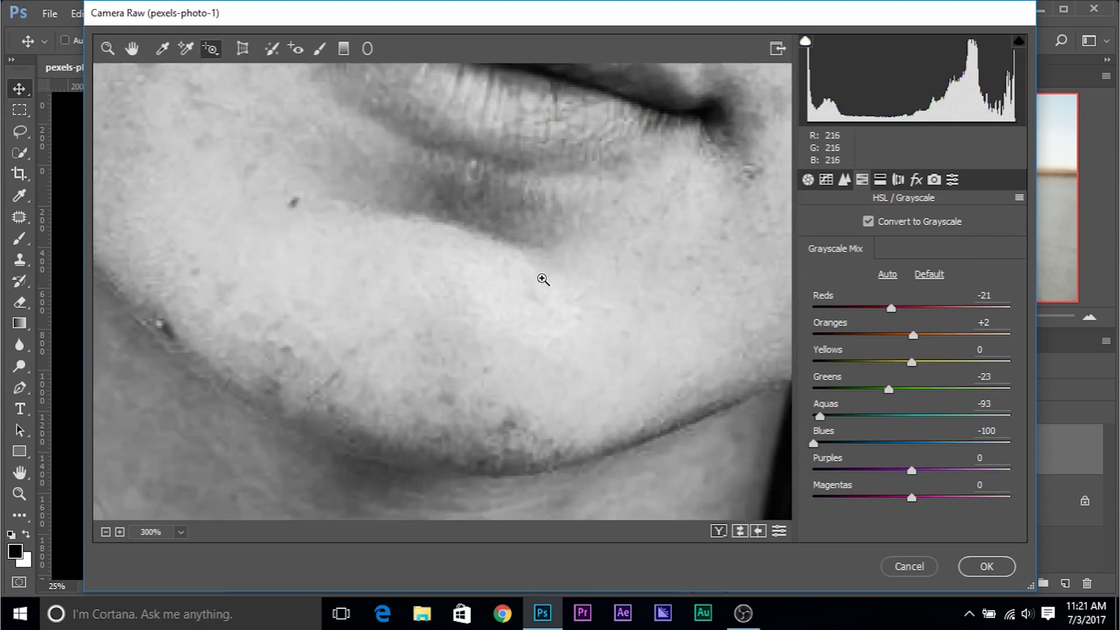
{"action": "key", "text": "ctrl+minus"}
{"action": "left_click_drag", "start_coordinate": [480, 205], "coordinate": [484, 375]}
{"action": "left_click_drag", "start_coordinate": [429, 81], "coordinate": [389, 261]}
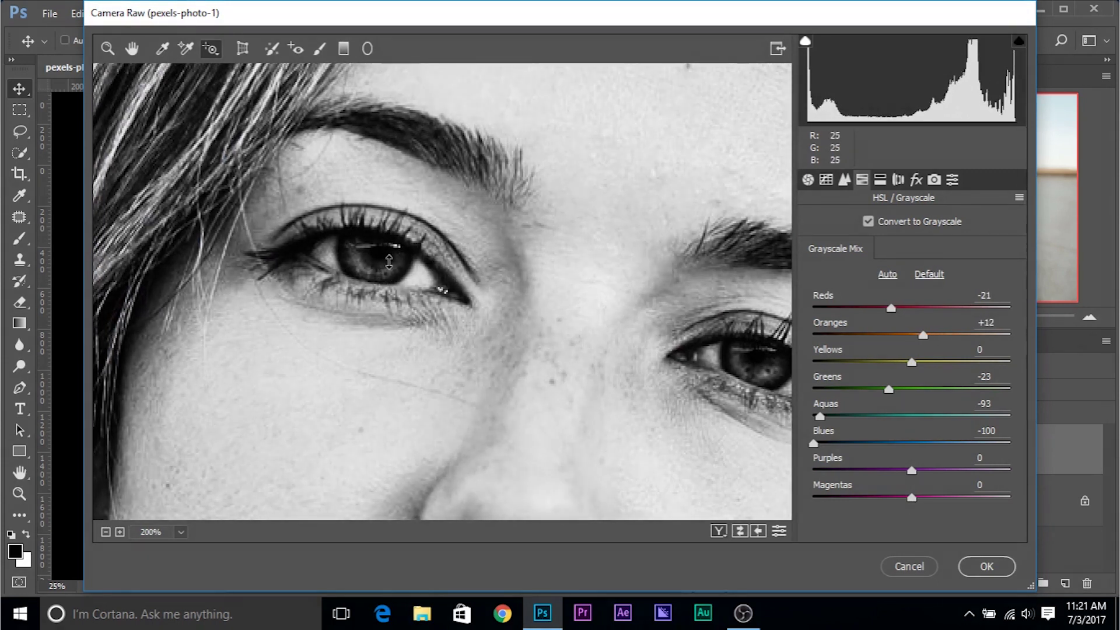
{"action": "key", "text": "ctrl+0"}
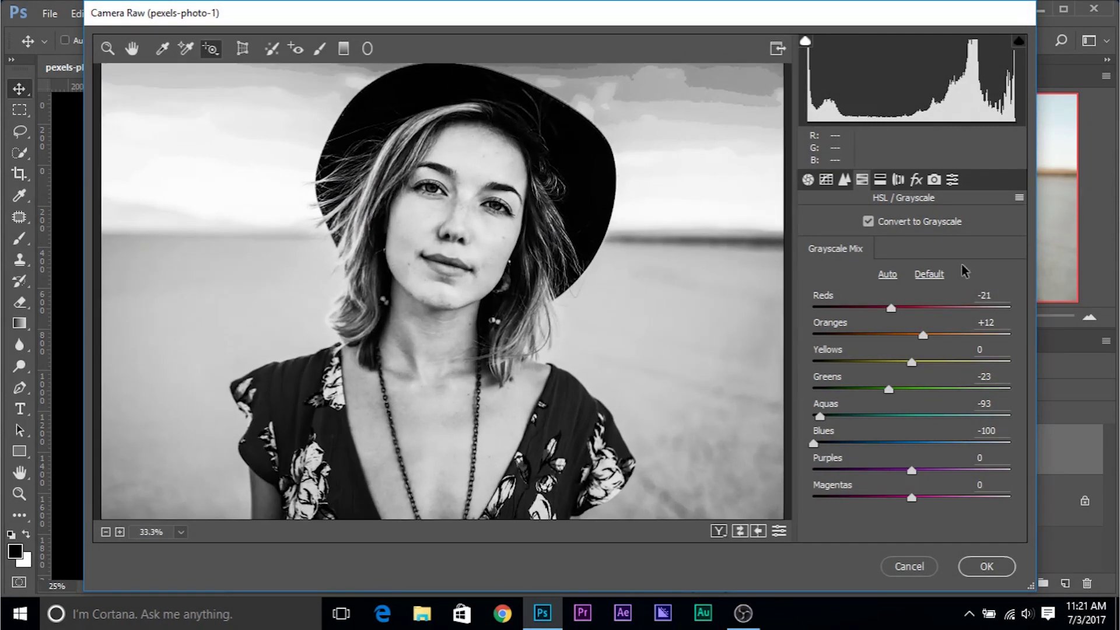
Step: Set Blacks to +16 and Whites to -16 in the Basic adjustments and apply the Camera Raw Filter
{"action": "left_click", "coordinate": [808, 180]}
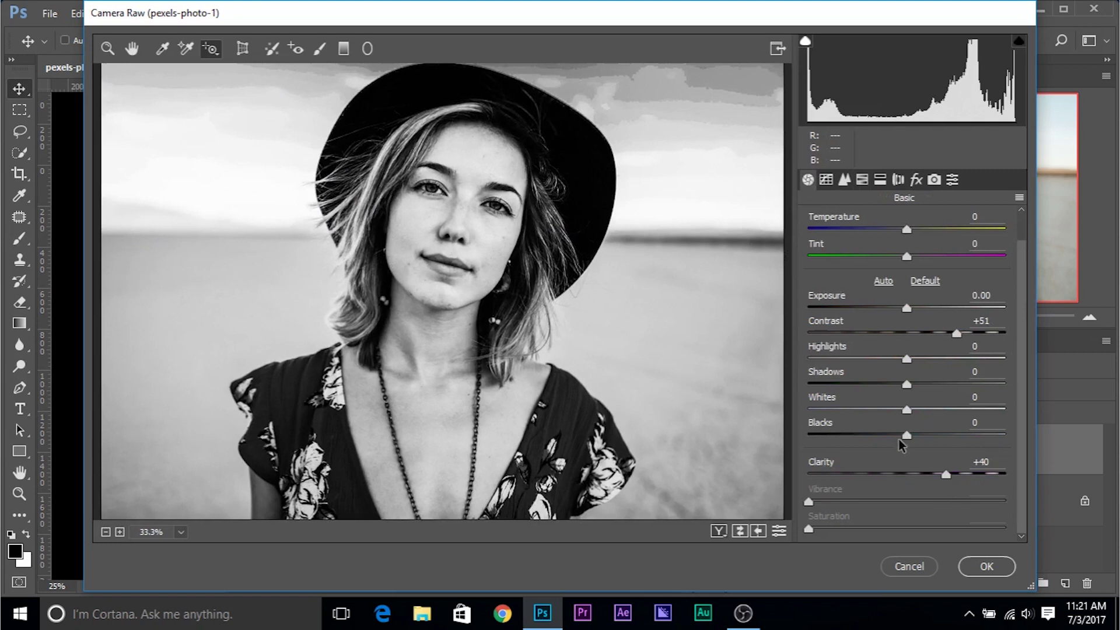
{"action": "left_click_drag", "start_coordinate": [910, 435], "coordinate": [892, 402]}
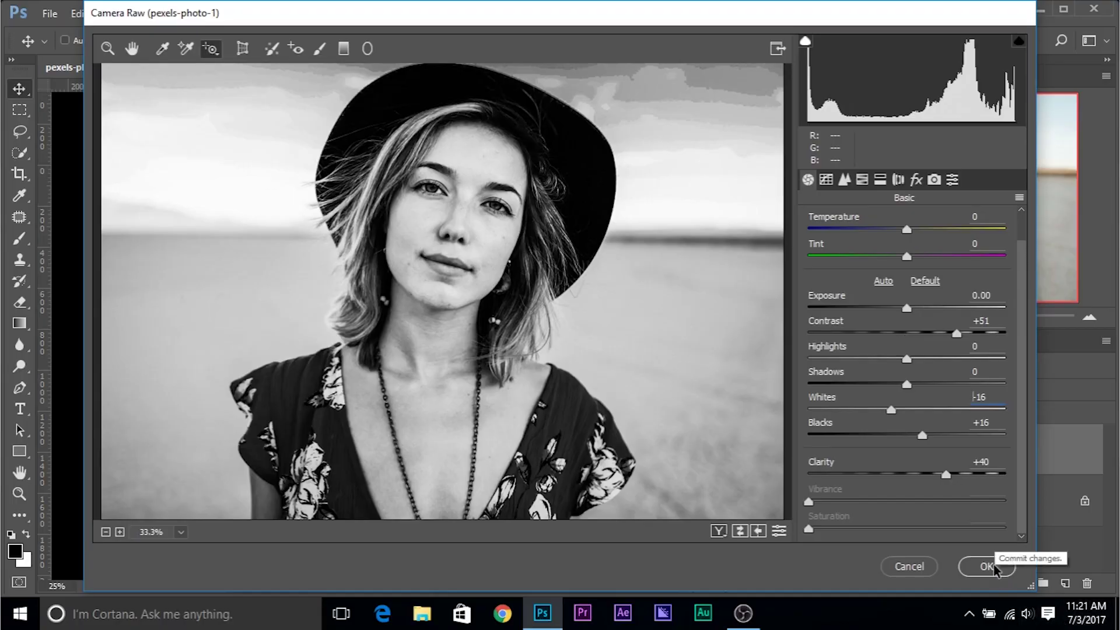
{"action": "left_click", "coordinate": [986, 566]}
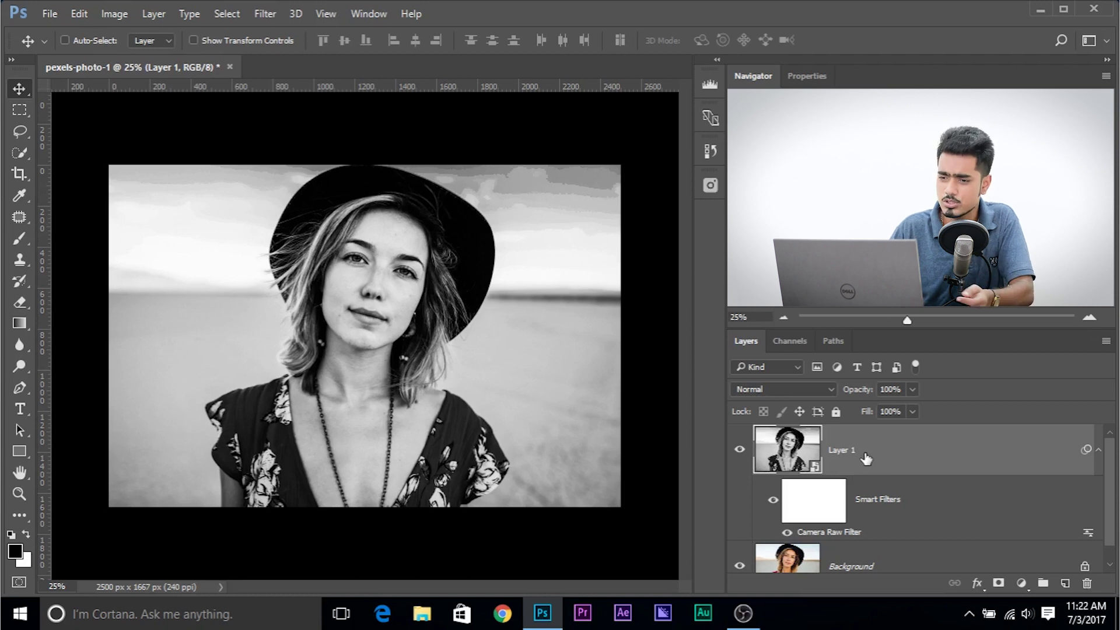
Step: Reopen the Camera Raw smart filter, set Exposure to -0.45, brighten the cheek to Oranges +37 and Yellows +2 with a targeted adjustment, and apply
{"action": "double_click", "coordinate": [816, 534]}
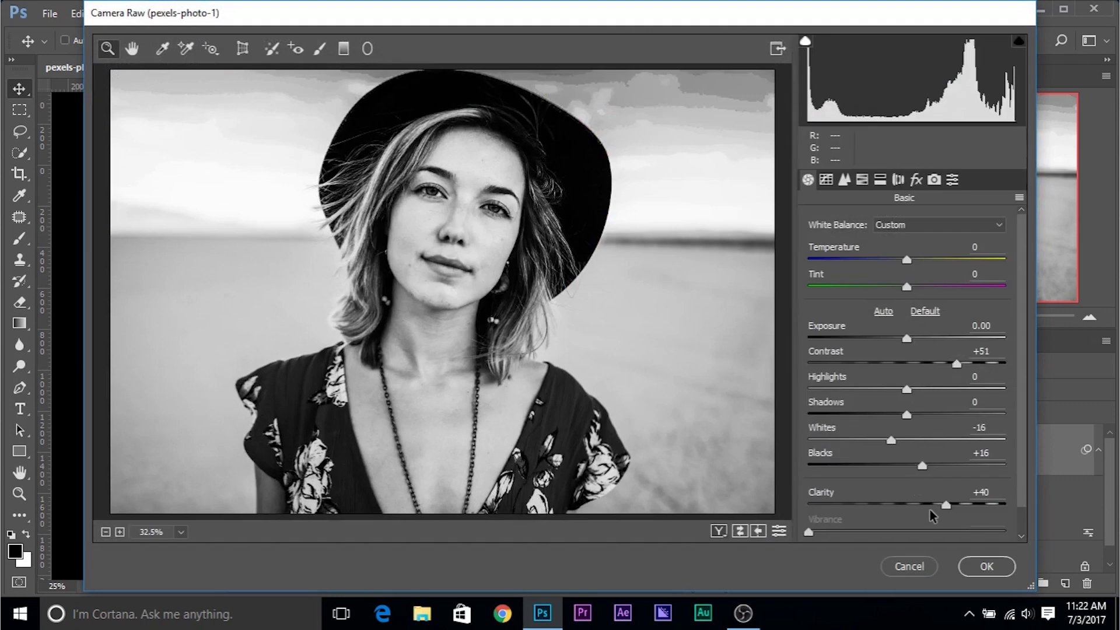
{"action": "left_click_drag", "start_coordinate": [910, 339], "coordinate": [901, 338]}
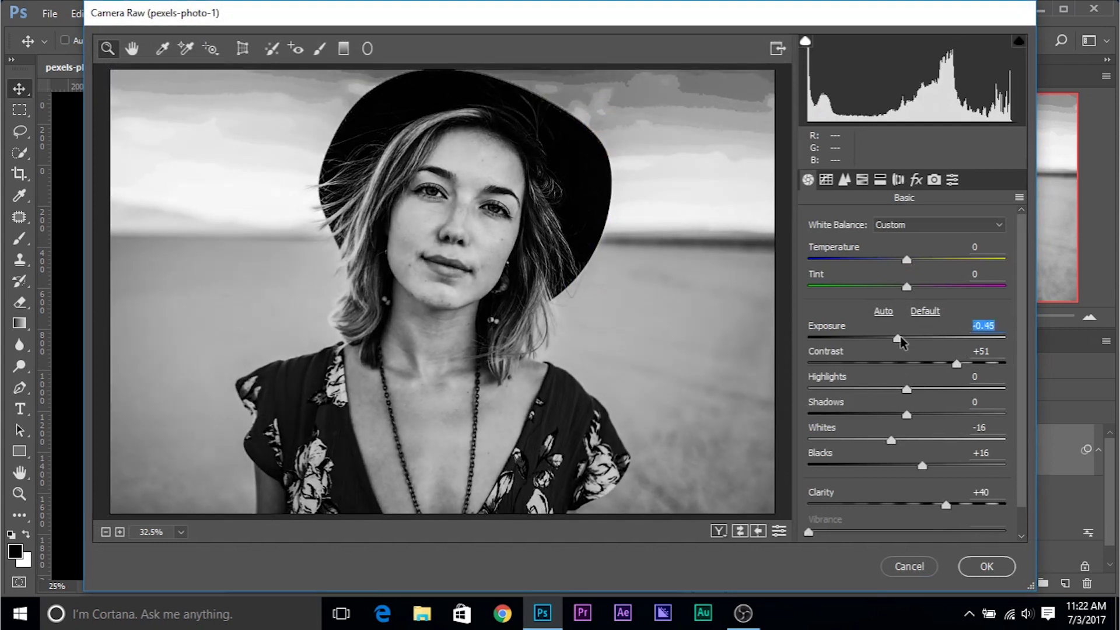
{"action": "left_click_drag", "start_coordinate": [211, 49], "coordinate": [251, 154]}
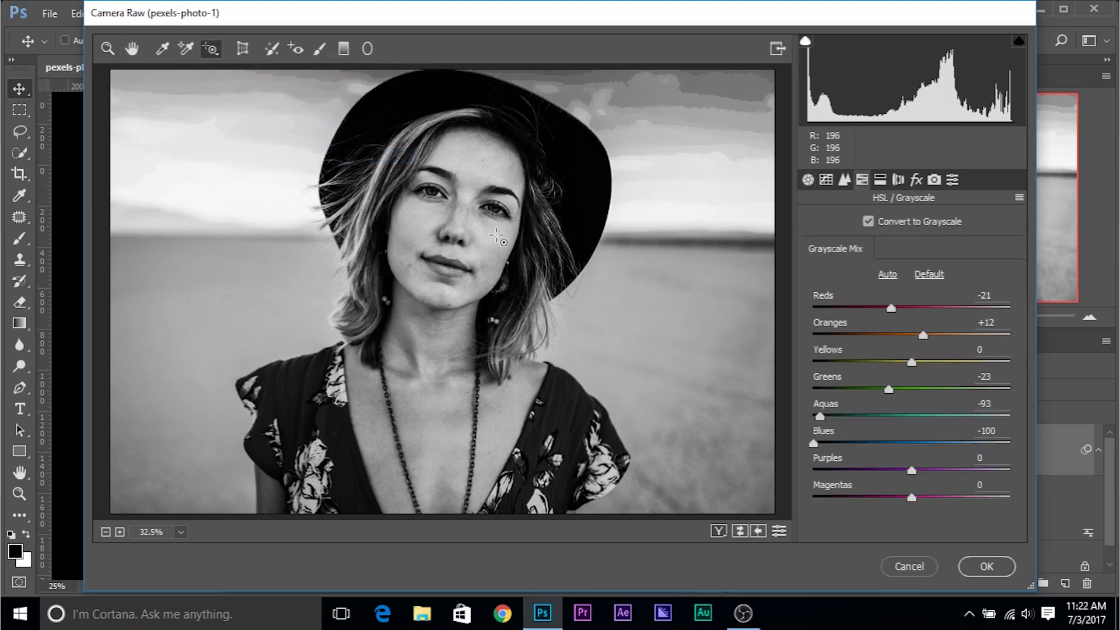
{"action": "left_click_drag", "start_coordinate": [487, 234], "coordinate": [489, 217]}
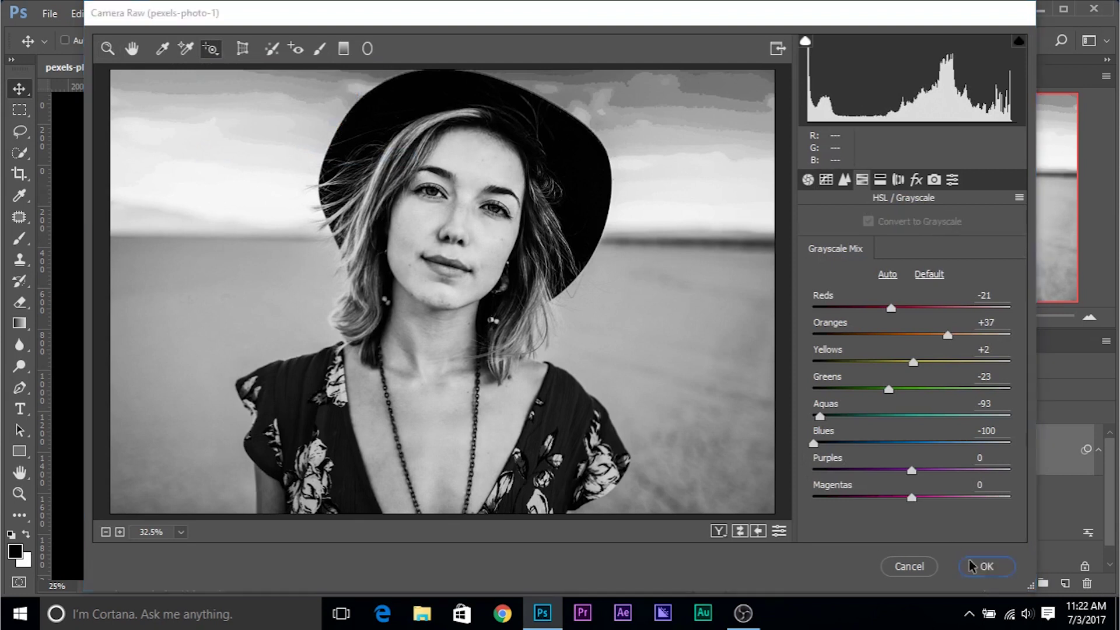
{"action": "left_click", "coordinate": [986, 566]}
Step: Compare the black-and-white version with the original color photo by toggling Layer 1's visibility
{"action": "key", "text": "ctrl+plus"}
{"action": "key", "text": "ctrl+plus"}
{"action": "key", "text": "ctrl+minus"}
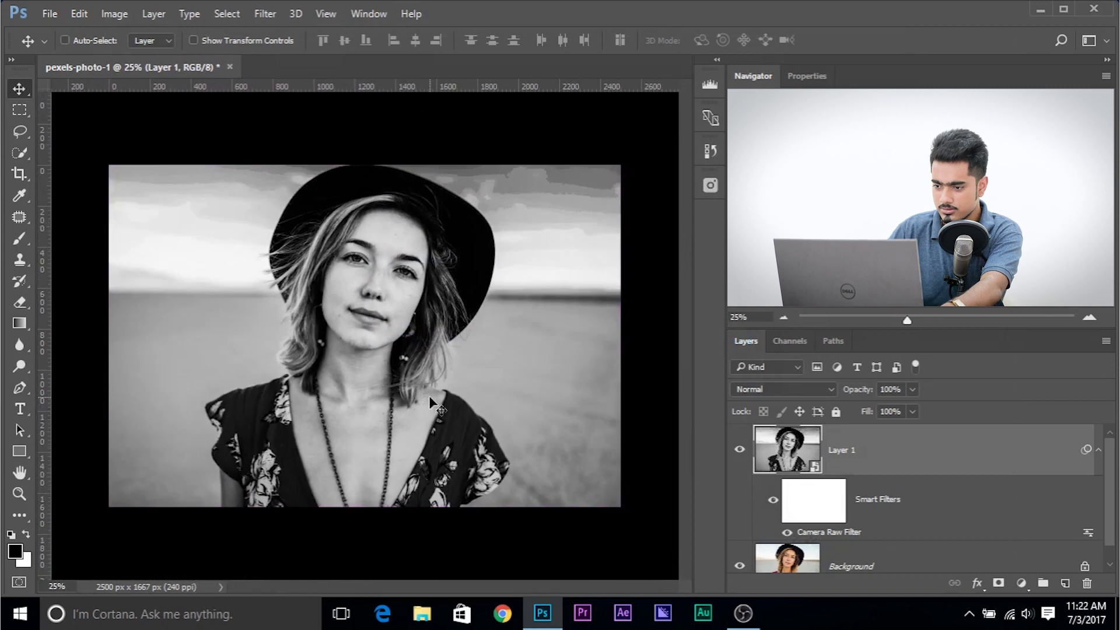
{"action": "left_click", "coordinate": [739, 449]}
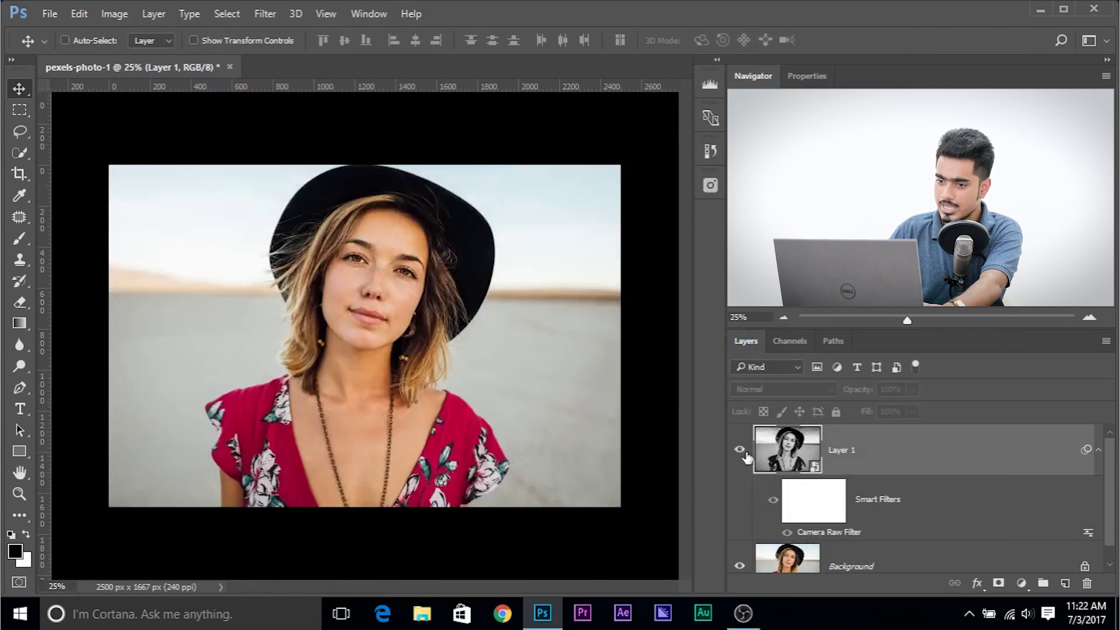
{"action": "left_click", "coordinate": [739, 450]}
{"action": "key", "text": "ctrl+minus"}
{"action": "key", "text": "ctrl+plus"}
{"action": "key", "text": "ctrl+plus"}
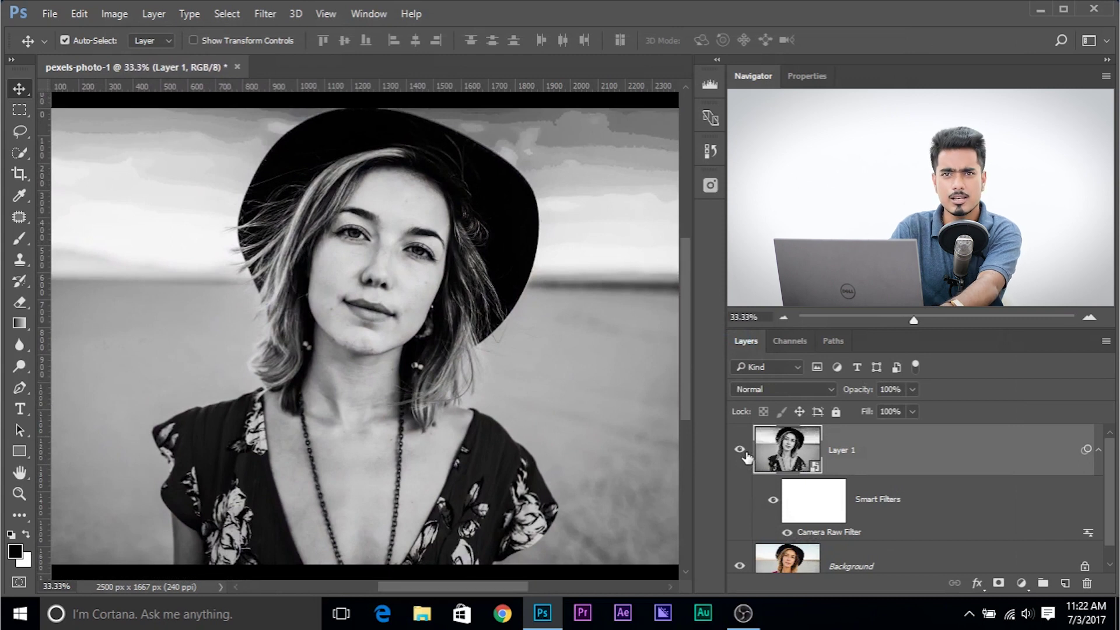
{"action": "key", "text": "ctrl+minus"}
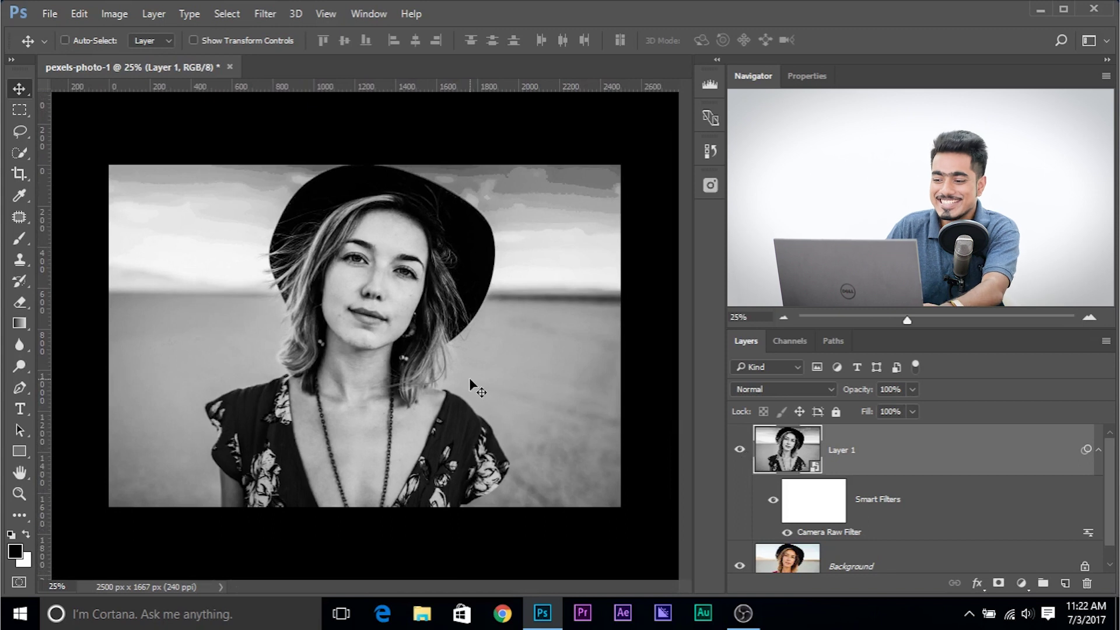
Step: Select the sky on both sides of the hat with the Quick Selection tool at about 102 px and copy it to a new layer
{"action": "key", "text": "ctrl+plus"}
{"action": "key", "text": "ctrl+plus"}
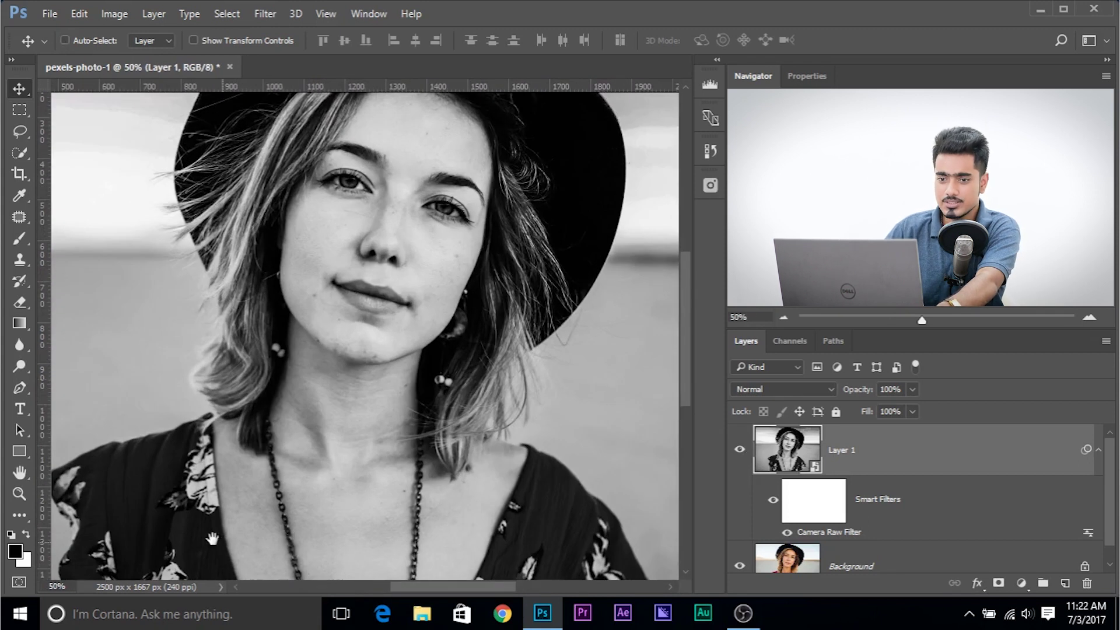
{"action": "left_click_drag", "start_coordinate": [206, 325], "coordinate": [426, 470]}
{"action": "left_click", "coordinate": [19, 153]}
{"action": "left_click_drag", "start_coordinate": [270, 242], "coordinate": [337, 282]}
{"action": "right_click", "coordinate": [340, 285], "text": "alt"}
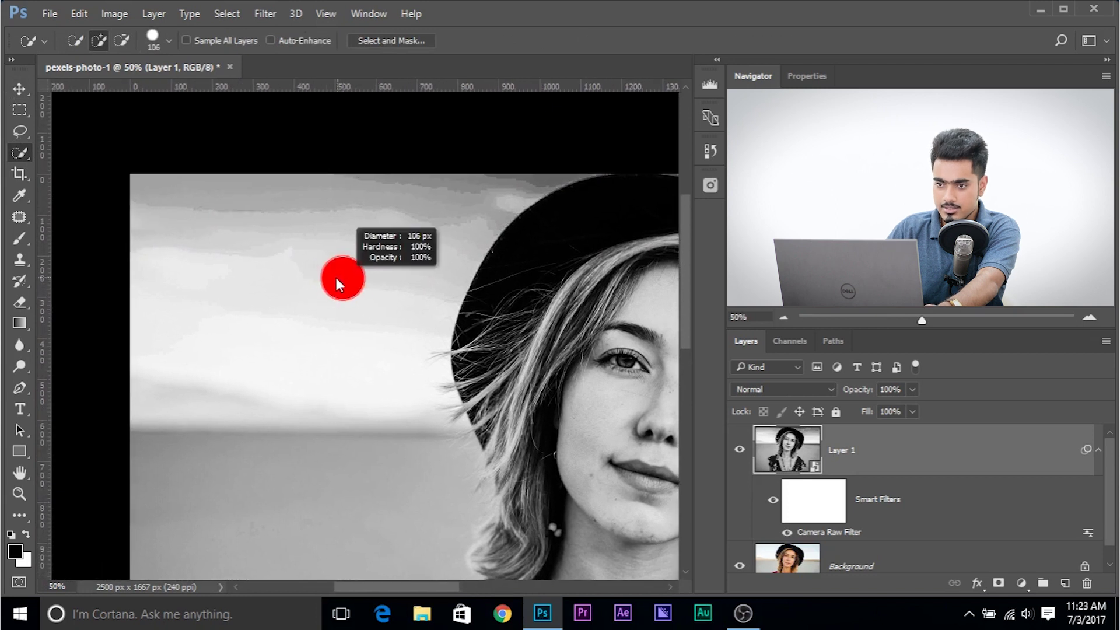
{"action": "mouse_move", "coordinate": [155, 188]}
{"action": "left_mouse_down"}
{"action": "mouse_move", "coordinate": [300, 215]}
{"action": "mouse_move", "coordinate": [444, 210]}
{"action": "mouse_move", "coordinate": [310, 320]}
{"action": "mouse_move", "coordinate": [537, 305]}
{"action": "mouse_move", "coordinate": [4, 269]}
{"action": "mouse_move", "coordinate": [293, 307]}
{"action": "mouse_move", "coordinate": [350, 200]}
{"action": "mouse_move", "coordinate": [474, 282]}
{"action": "mouse_move", "coordinate": [460, 352]}
{"action": "mouse_move", "coordinate": [402, 337]}
{"action": "mouse_move", "coordinate": [392, 308]}
{"action": "mouse_move", "coordinate": [205, 172]}
{"action": "mouse_move", "coordinate": [393, 252]}
{"action": "mouse_move", "coordinate": [193, 210]}
{"action": "mouse_move", "coordinate": [368, 249]}
{"action": "mouse_move", "coordinate": [470, 354]}
{"action": "mouse_move", "coordinate": [324, 350]}
{"action": "mouse_move", "coordinate": [729, 360]}
{"action": "left_mouse_up"}
{"action": "key", "text": "ctrl+minus"}
{"action": "key", "text": "ctrl+minus"}
{"action": "key", "text": "ctrl+plus"}
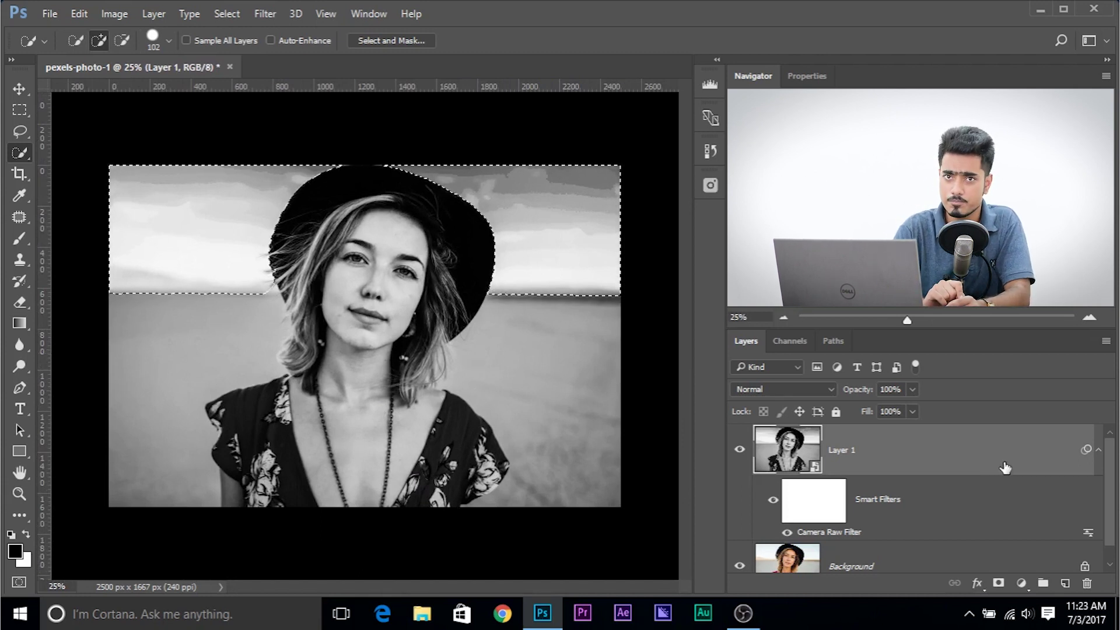
{"action": "key", "text": "ctrl+j"}
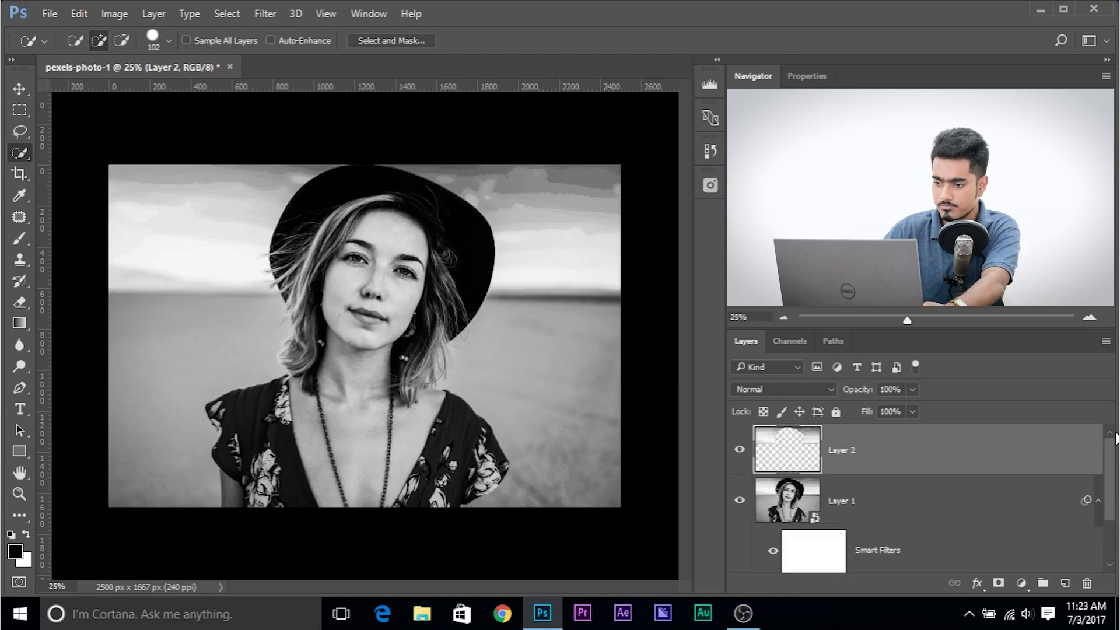
Step: Isolate the copied sky layer and examine its banding and the edges around the hat
{"action": "left_click", "coordinate": [742, 455], "text": "alt"}
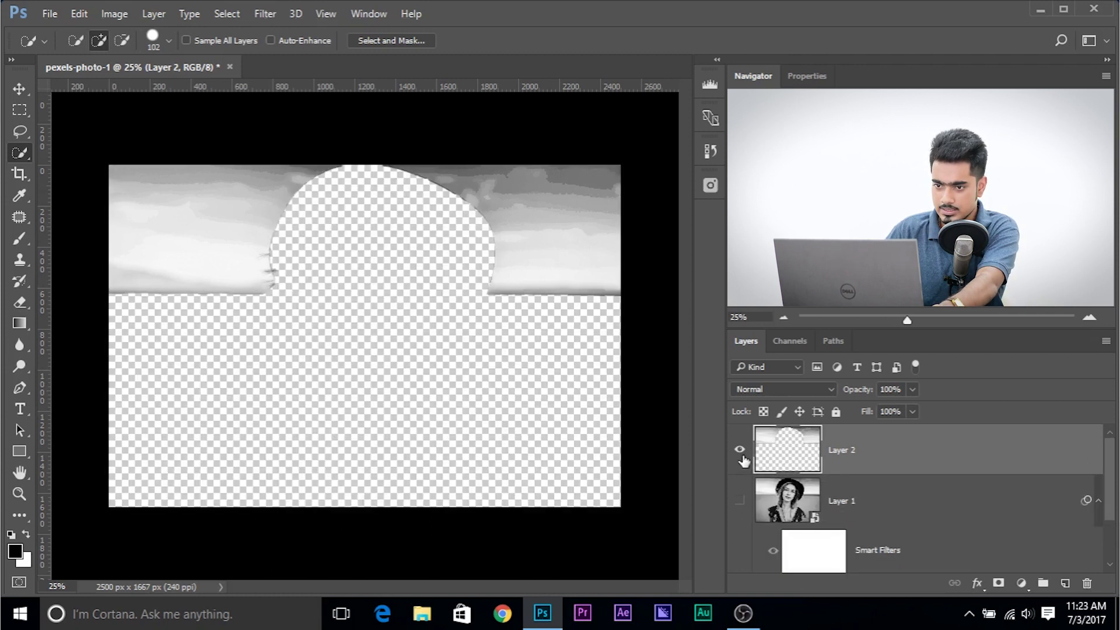
{"action": "left_click", "coordinate": [742, 456], "text": "alt"}
{"action": "key", "text": "ctrl+plus"}
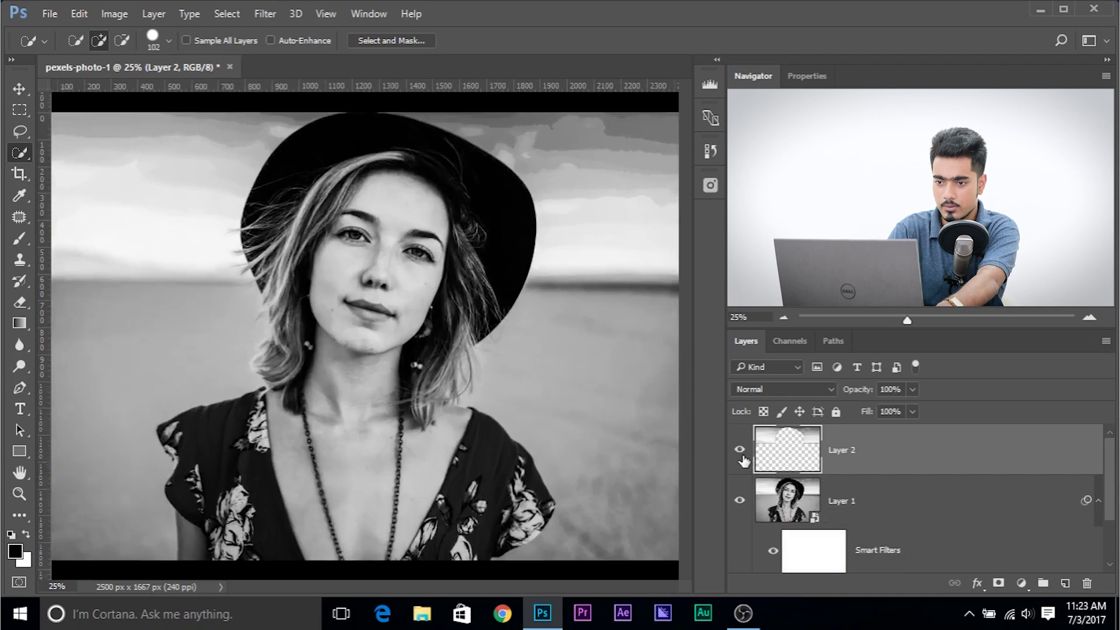
{"action": "key", "text": "ctrl+plus"}
{"action": "key", "text": "ctrl+minus"}
{"action": "left_click_drag", "start_coordinate": [439, 262], "coordinate": [529, 373]}
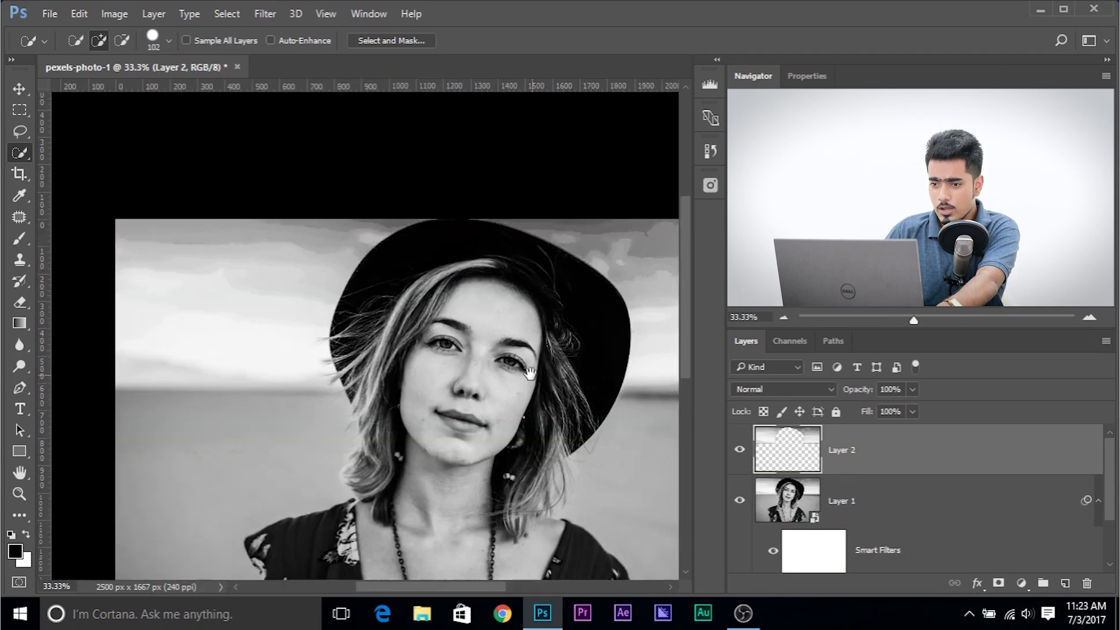
{"action": "left_click", "coordinate": [740, 452], "text": "alt"}
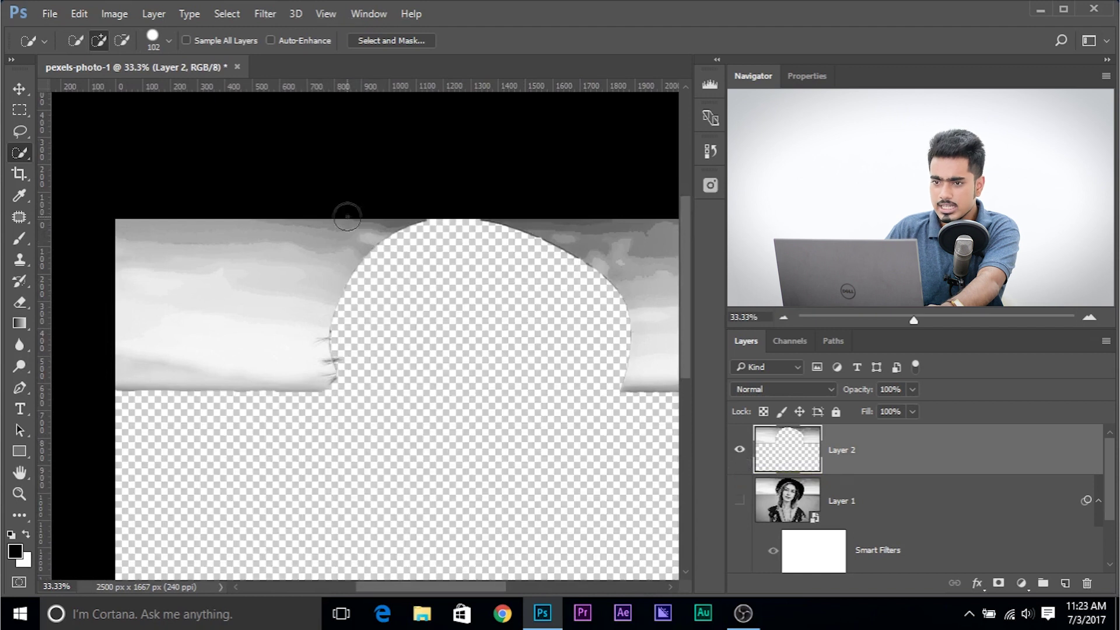
{"action": "left_click", "coordinate": [263, 17]}
{"action": "mouse_move", "coordinate": [367, 196]}
{"action": "left_click", "coordinate": [551, 259]}
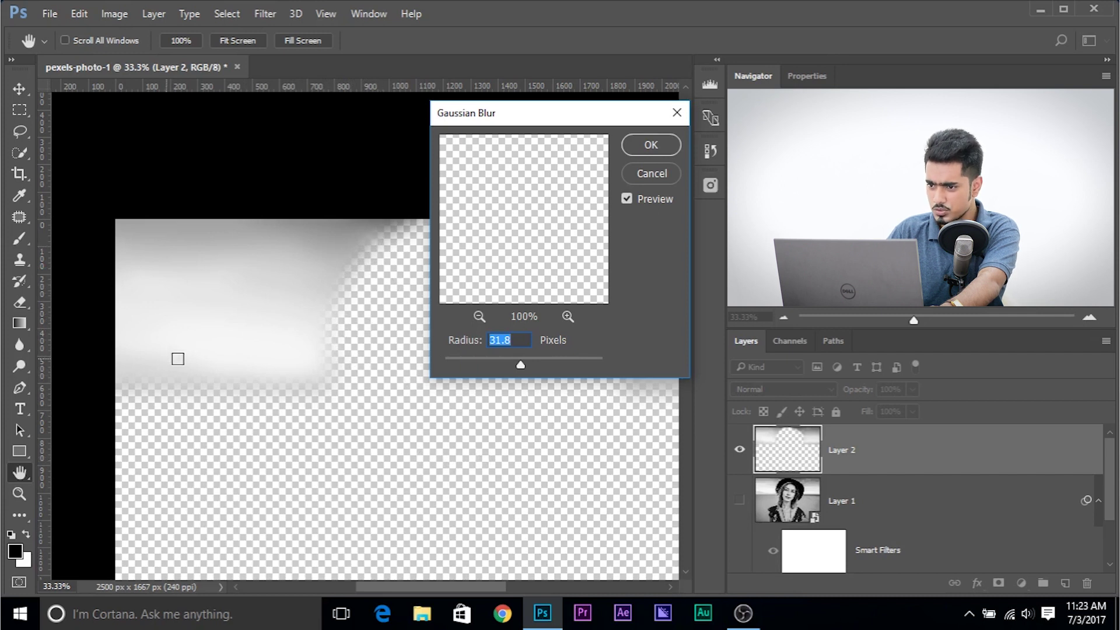
{"action": "left_click", "coordinate": [647, 173]}
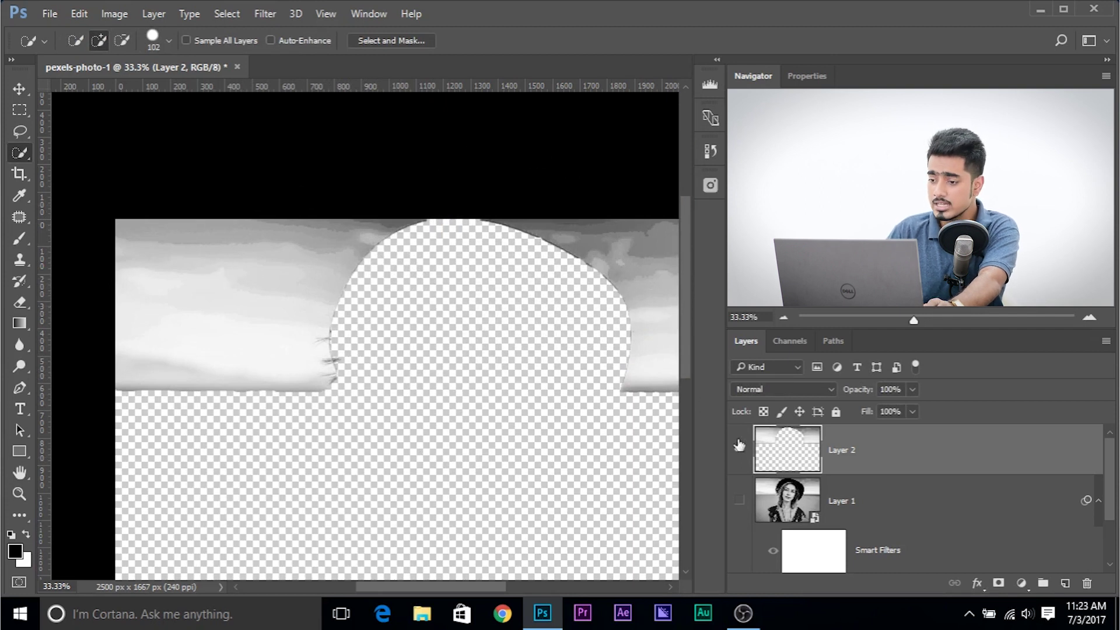
Step: Load the sky layer's outline as a selection, apply a Gaussian Blur with a 19.4-pixel radius inside it, and deselect
{"action": "left_click", "coordinate": [788, 449], "text": "ctrl"}
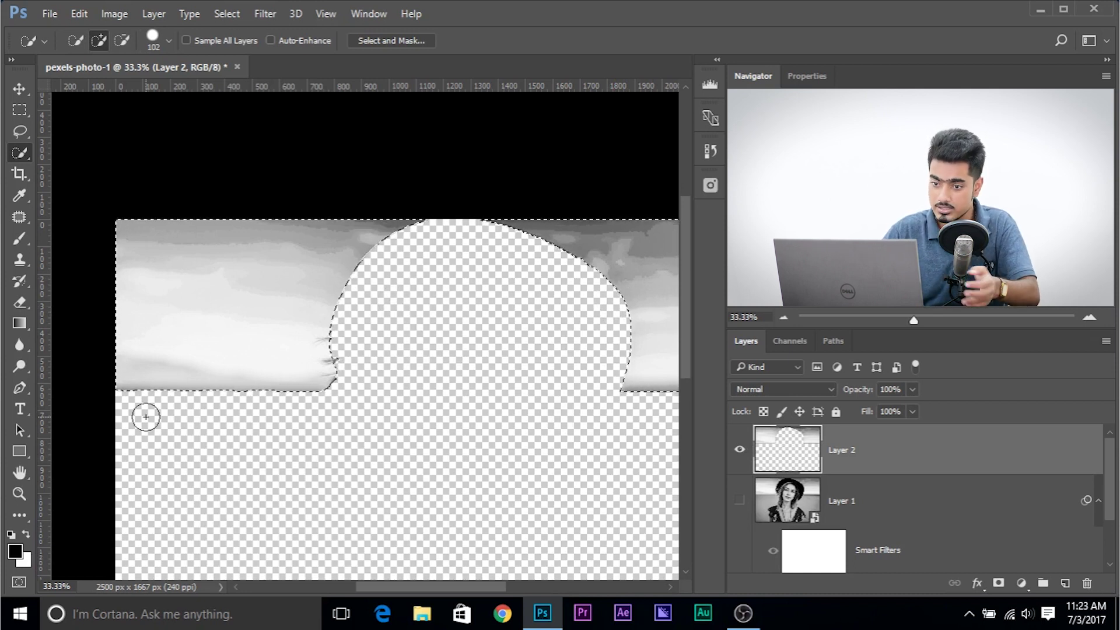
{"action": "left_click", "coordinate": [264, 14]}
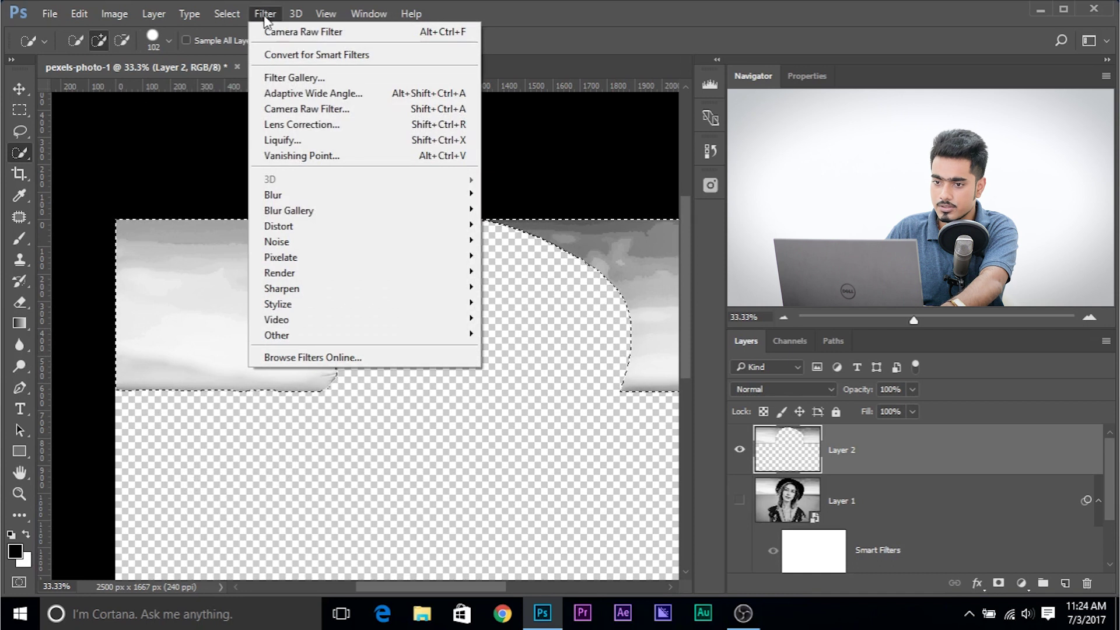
{"action": "mouse_move", "coordinate": [392, 200]}
{"action": "left_click", "coordinate": [528, 255]}
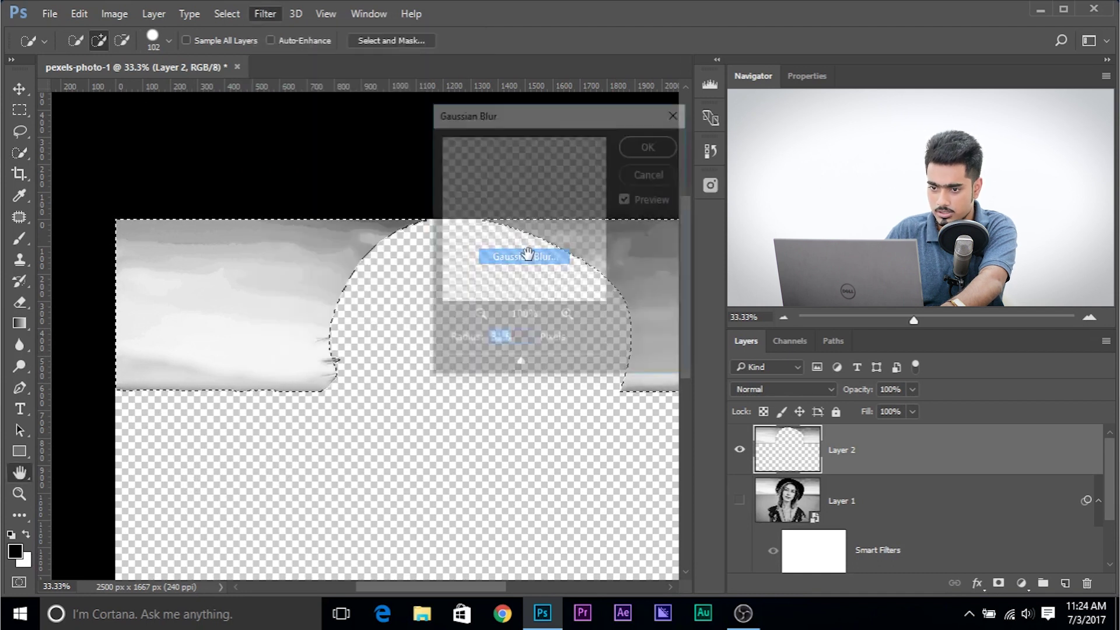
{"action": "left_click_drag", "start_coordinate": [529, 118], "coordinate": [640, 153]}
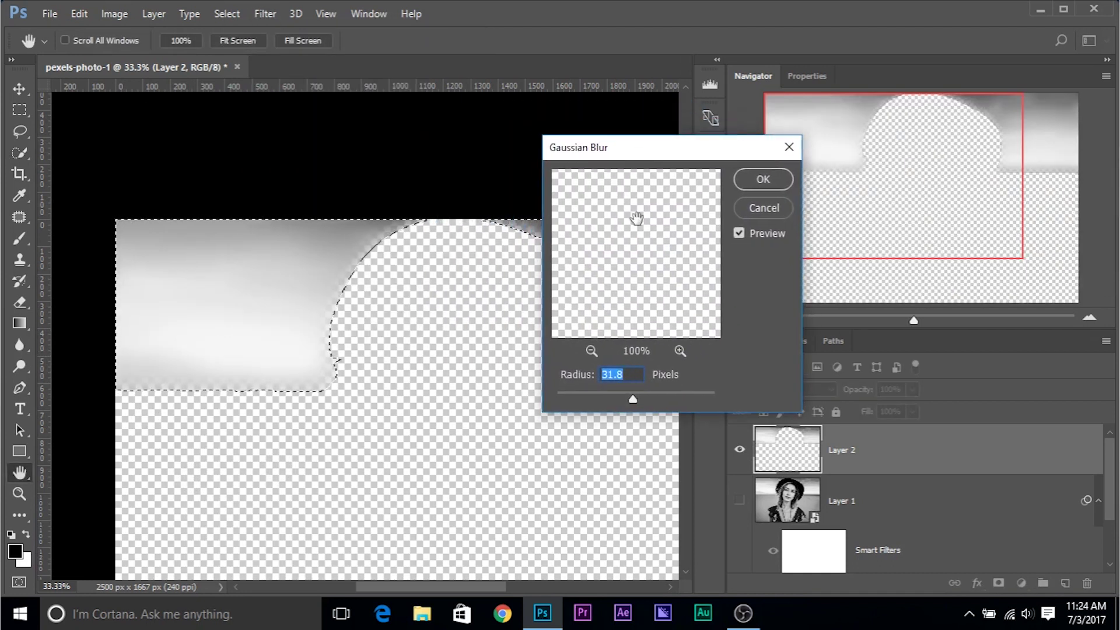
{"action": "left_click", "coordinate": [584, 399]}
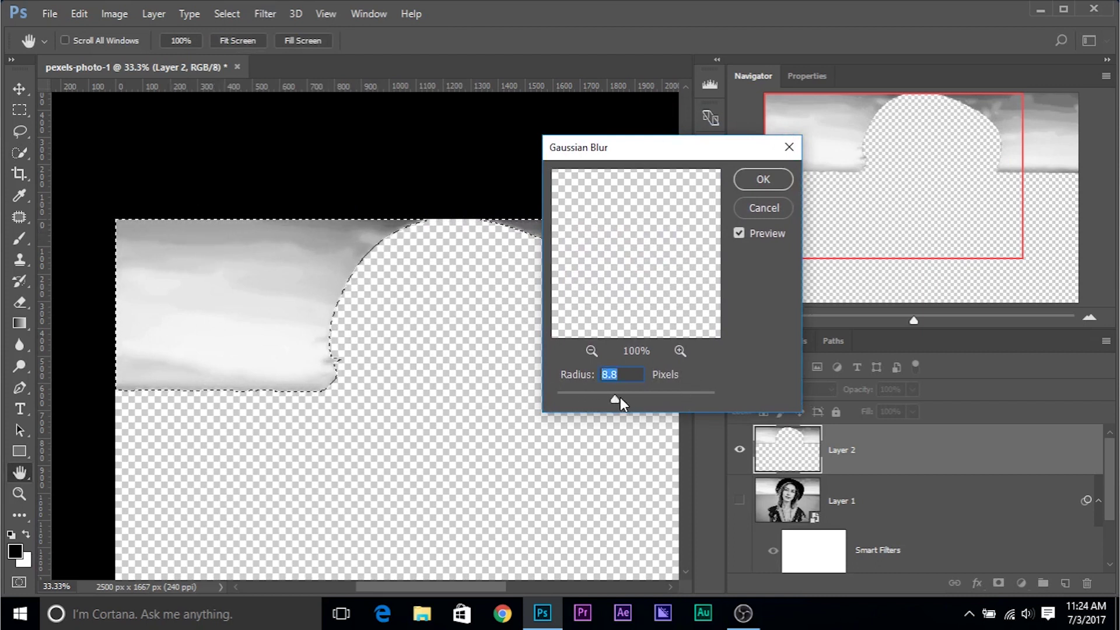
{"action": "left_click_drag", "start_coordinate": [623, 397], "coordinate": [629, 397]}
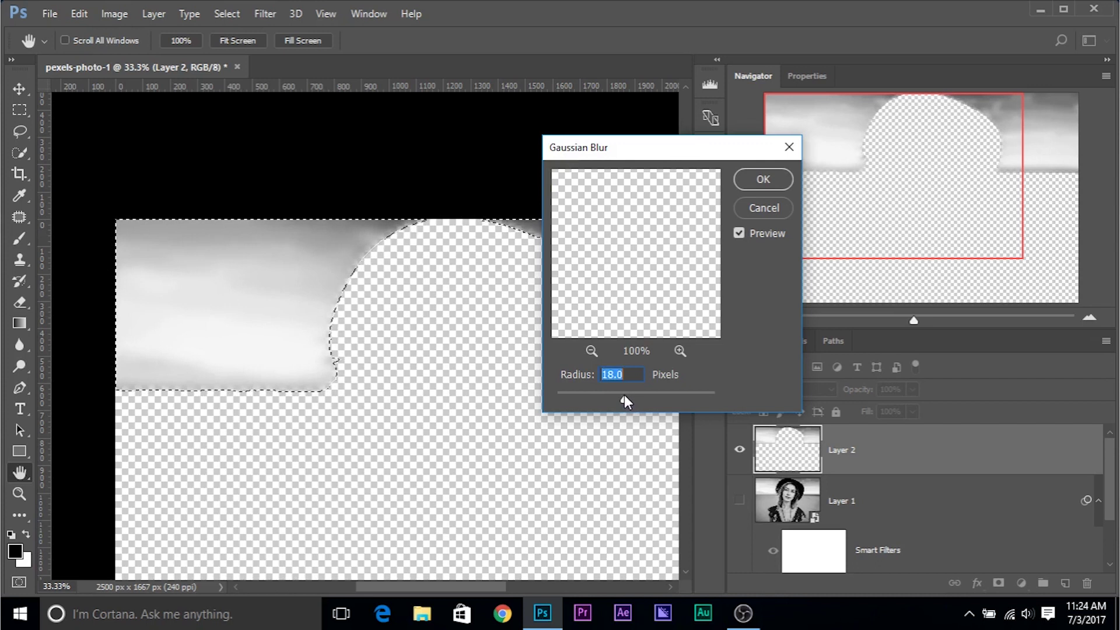
{"action": "left_click_drag", "start_coordinate": [624, 397], "coordinate": [626, 397]}
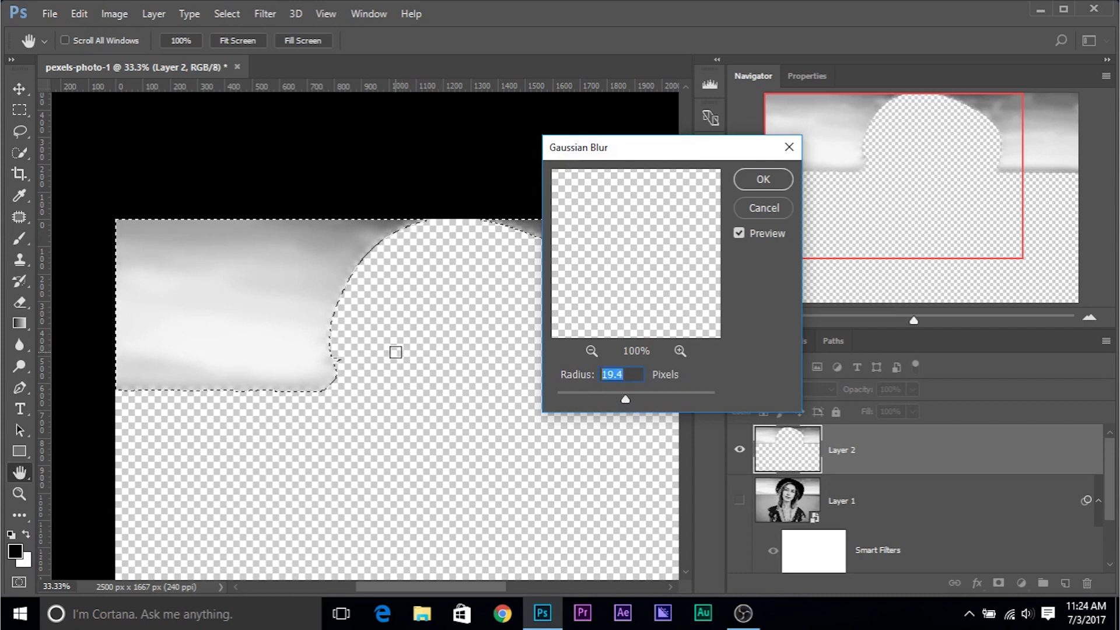
{"action": "left_click", "coordinate": [760, 179]}
{"action": "key", "text": "w"}
{"action": "key", "text": "ctrl+d"}
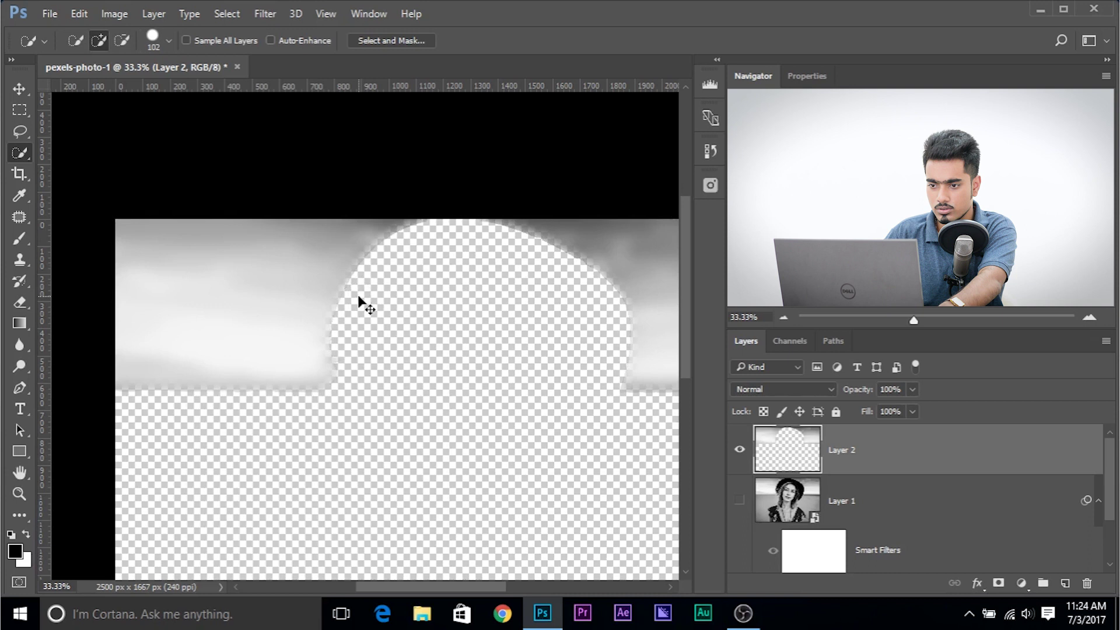
Step: Show Layer 1 again and compare the sky with and without the blurred layer along the hat and horizon
{"action": "left_click", "coordinate": [736, 500]}
{"action": "left_click_drag", "start_coordinate": [500, 267], "coordinate": [442, 317]}
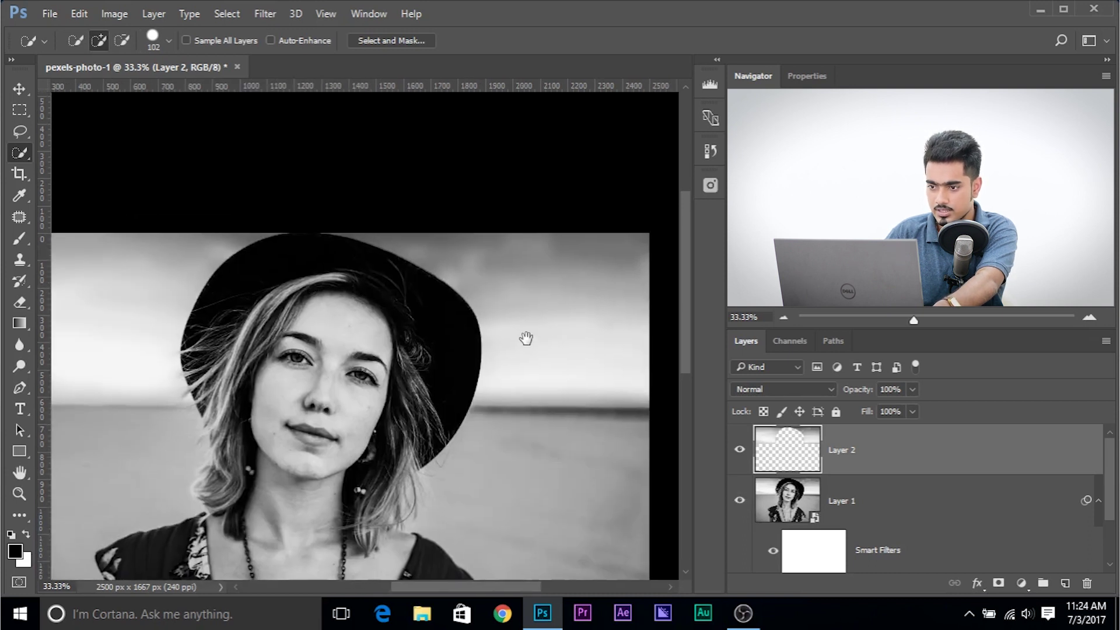
{"action": "left_click_drag", "start_coordinate": [483, 350], "coordinate": [599, 375]}
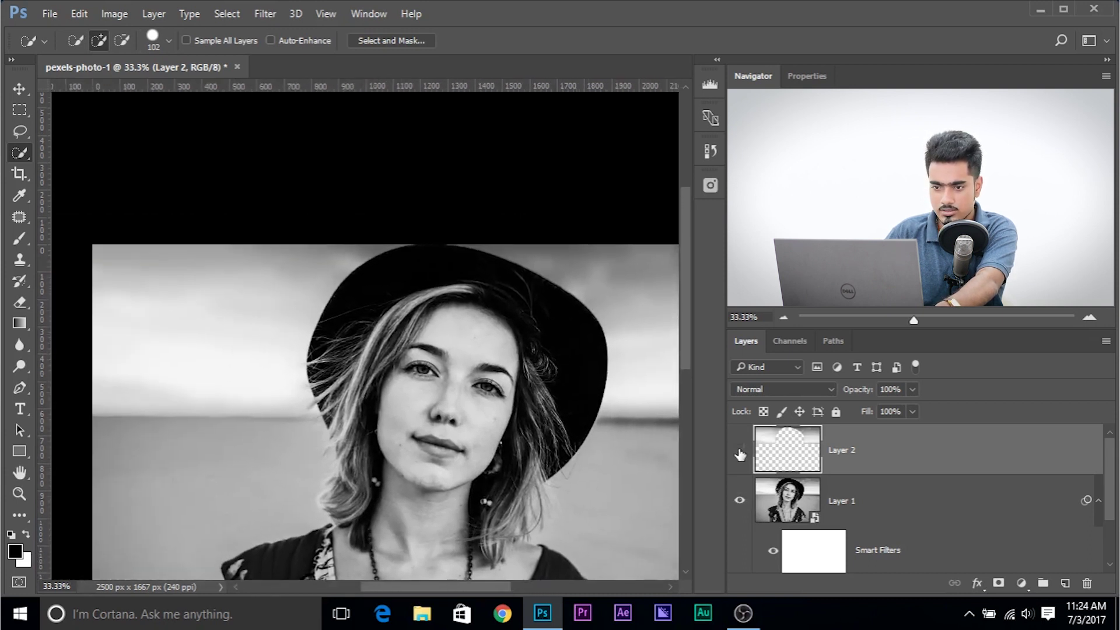
{"action": "mouse_move", "coordinate": [403, 361]}
{"action": "left_mouse_down"}
{"action": "mouse_move", "coordinate": [376, 325]}
{"action": "mouse_move", "coordinate": [513, 342]}
{"action": "left_mouse_up"}
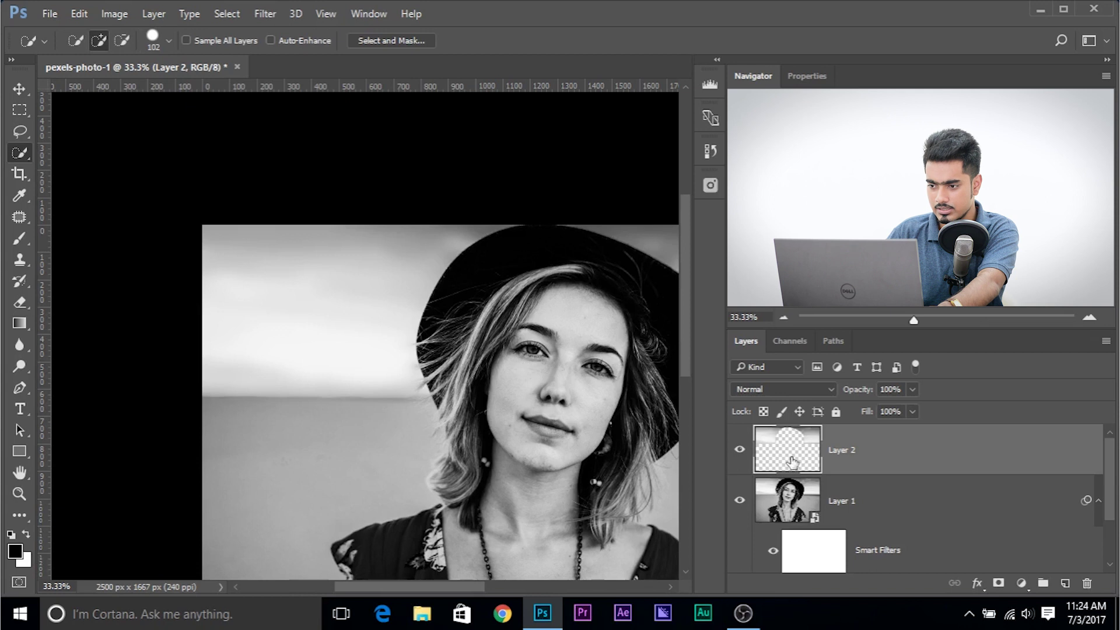
Step: Add a layer mask to Layer 2 and paint black along the horizon on both sides with a soft 385 px brush at 20% flow
{"action": "left_click", "coordinate": [998, 583]}
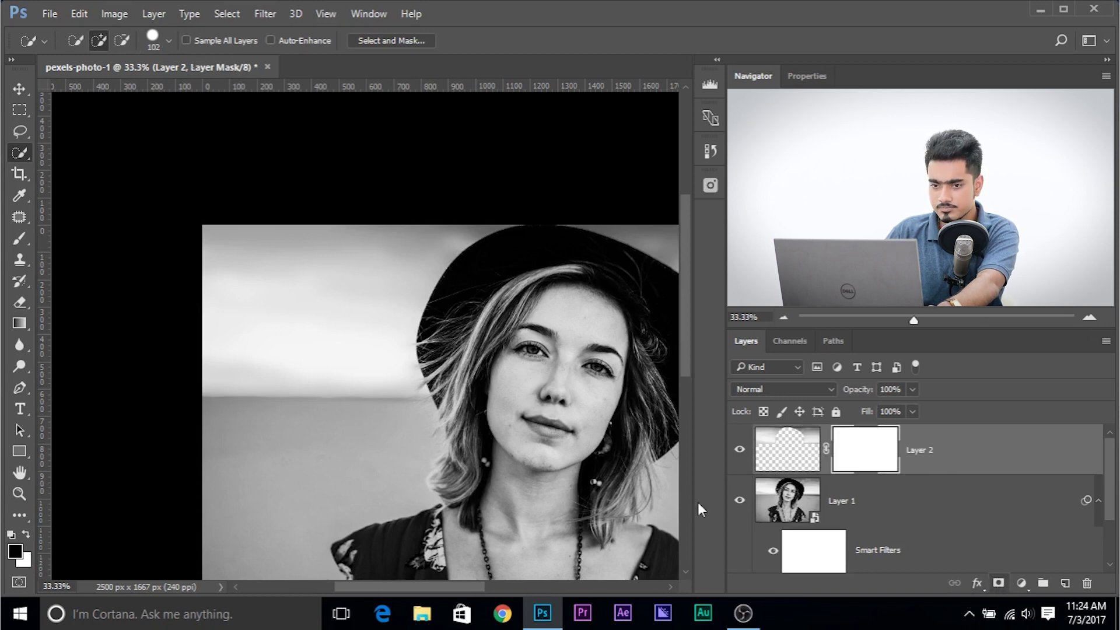
{"action": "left_click", "coordinate": [19, 238]}
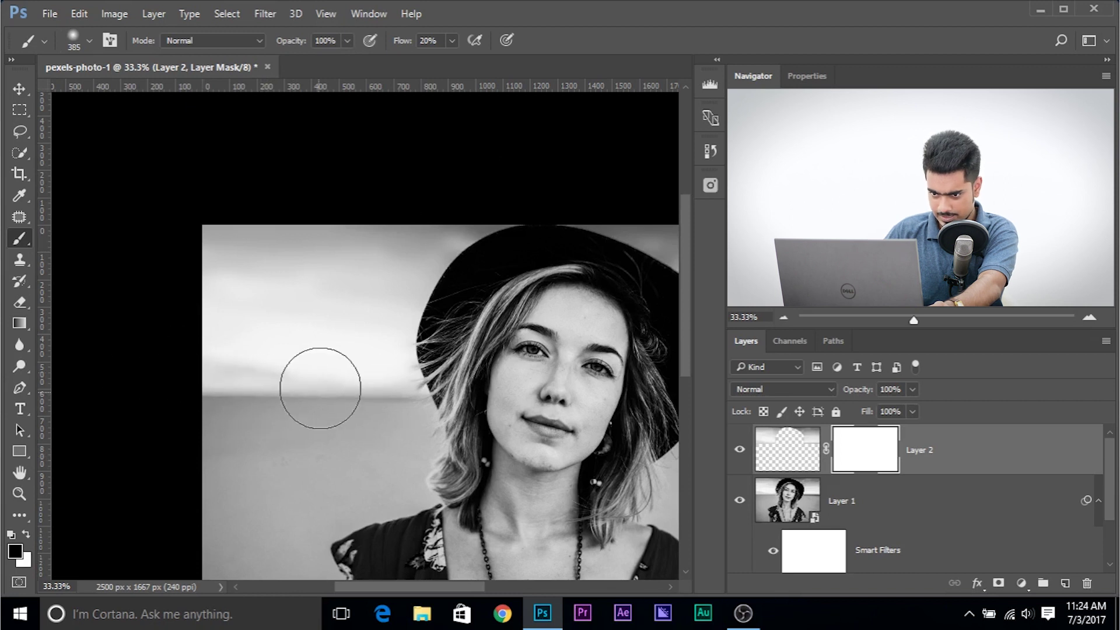
{"action": "mouse_move", "coordinate": [474, 344]}
{"action": "left_mouse_down"}
{"action": "mouse_move", "coordinate": [350, 400]}
{"action": "mouse_move", "coordinate": [197, 418]}
{"action": "left_mouse_up"}
{"action": "scroll", "coordinate": [201, 409], "scroll_direction": "right", "scroll_amount": 10}
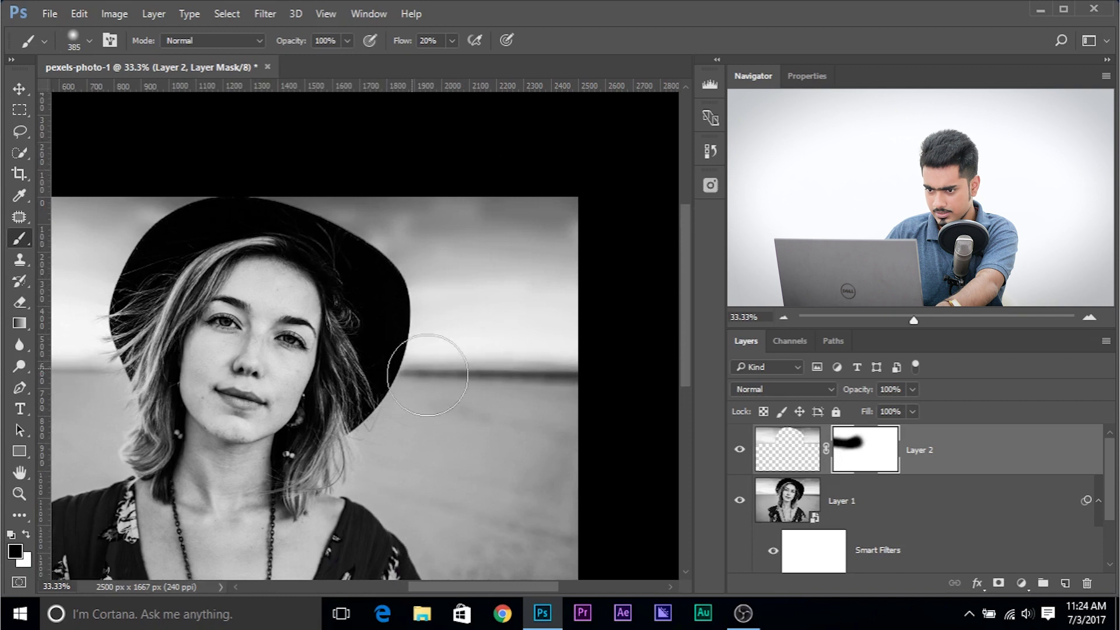
{"action": "mouse_move", "coordinate": [445, 388]}
{"action": "left_mouse_down"}
{"action": "mouse_move", "coordinate": [513, 375]}
{"action": "mouse_move", "coordinate": [613, 382]}
{"action": "mouse_move", "coordinate": [380, 393]}
{"action": "left_mouse_up"}
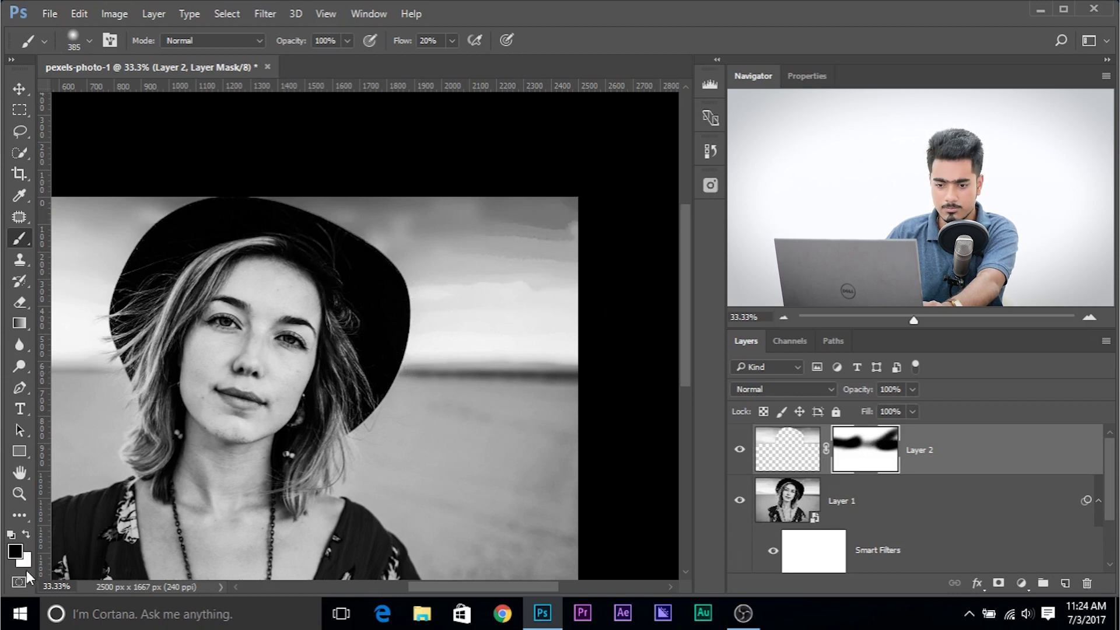
Step: Paint white on Layer 2's mask to restore the blur in the sky to the right of the hat, and check the result
{"action": "key", "text": "x"}
{"action": "mouse_move", "coordinate": [401, 271]}
{"action": "left_mouse_down"}
{"action": "mouse_move", "coordinate": [444, 254]}
{"action": "mouse_move", "coordinate": [481, 213]}
{"action": "mouse_move", "coordinate": [476, 269]}
{"action": "mouse_move", "coordinate": [501, 270]}
{"action": "mouse_move", "coordinate": [583, 205]}
{"action": "mouse_move", "coordinate": [499, 267]}
{"action": "mouse_move", "coordinate": [498, 292]}
{"action": "mouse_move", "coordinate": [423, 278]}
{"action": "mouse_move", "coordinate": [446, 277]}
{"action": "mouse_move", "coordinate": [444, 297]}
{"action": "mouse_move", "coordinate": [632, 231]}
{"action": "mouse_move", "coordinate": [601, 202]}
{"action": "mouse_move", "coordinate": [507, 349]}
{"action": "left_mouse_up"}
{"action": "key", "text": "ctrl+minus"}
{"action": "key", "text": "ctrl+minus"}
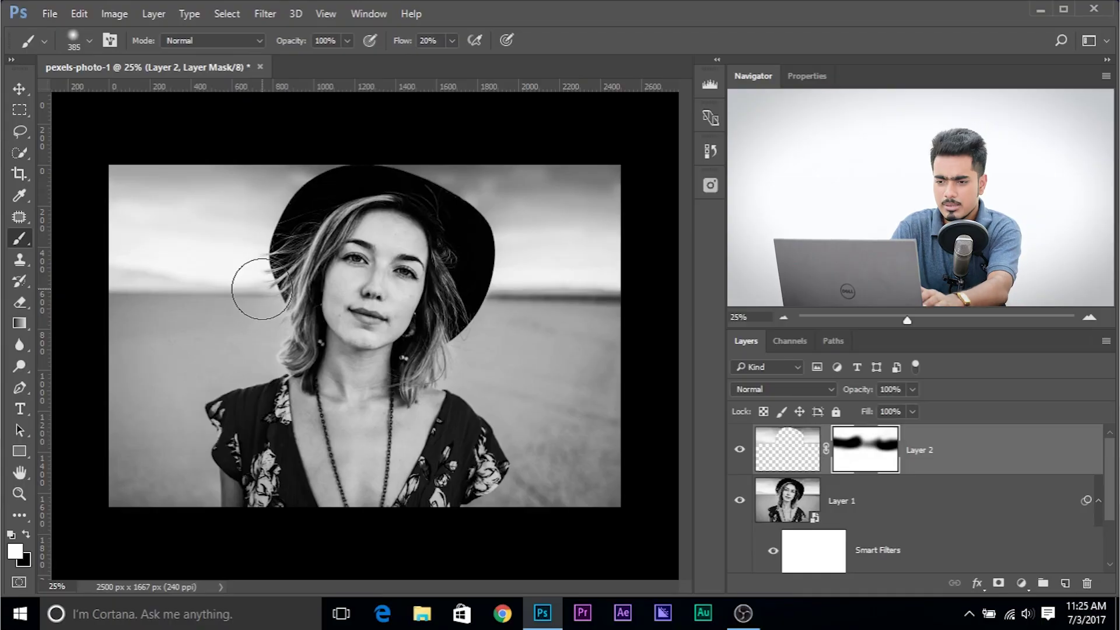
{"action": "key", "text": "ctrl+plus"}
{"action": "key", "text": "ctrl+plus"}
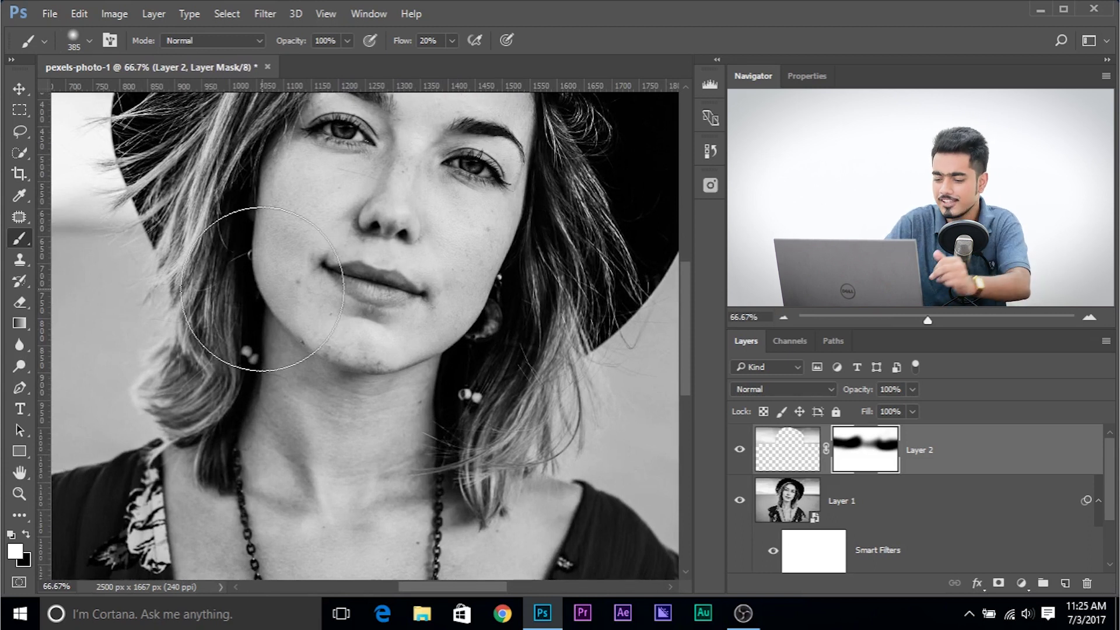
Step: Add a new empty layer above Layer 2 and stamp all visible layers into it
{"action": "key", "text": "ctrl+minus"}
{"action": "key", "text": "ctrl+minus"}
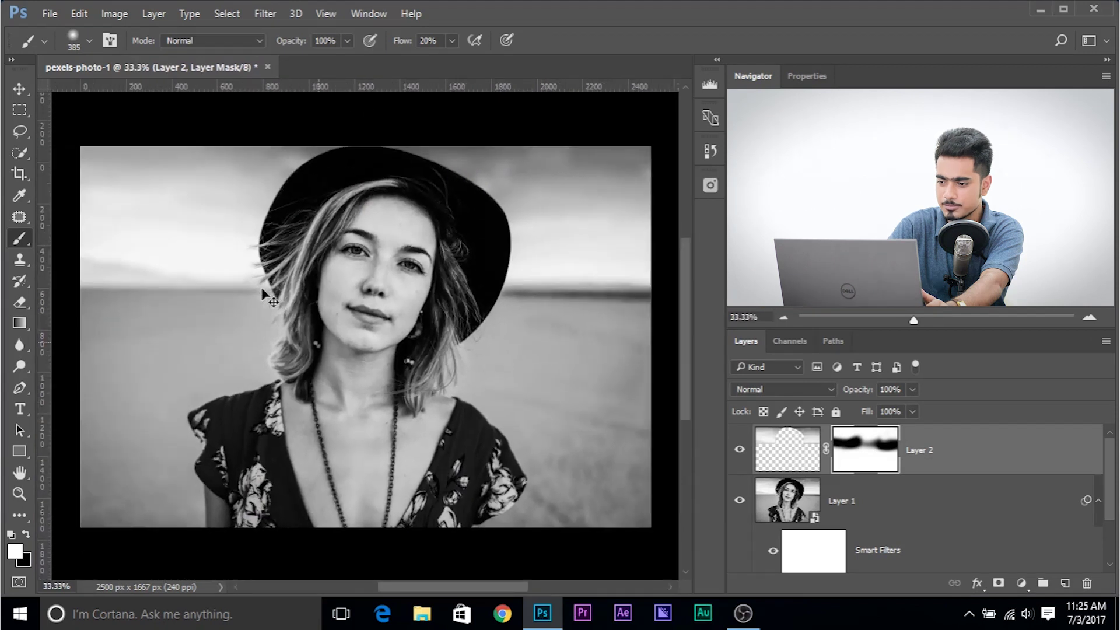
{"action": "key", "text": "ctrl+minus"}
{"action": "left_click", "coordinate": [1064, 583]}
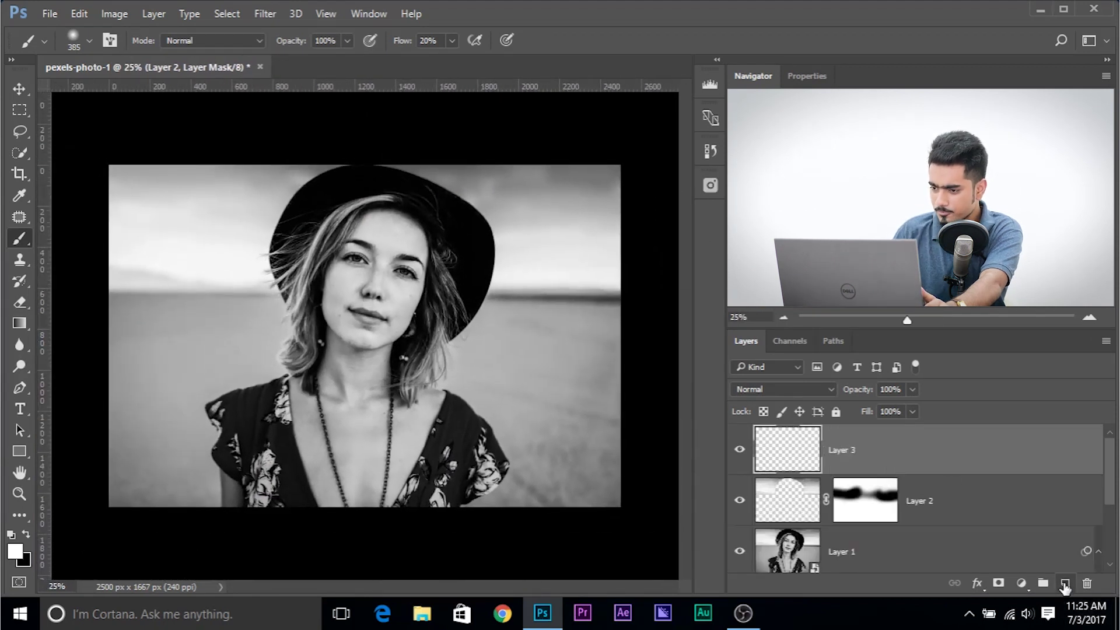
{"action": "key", "text": "x"}
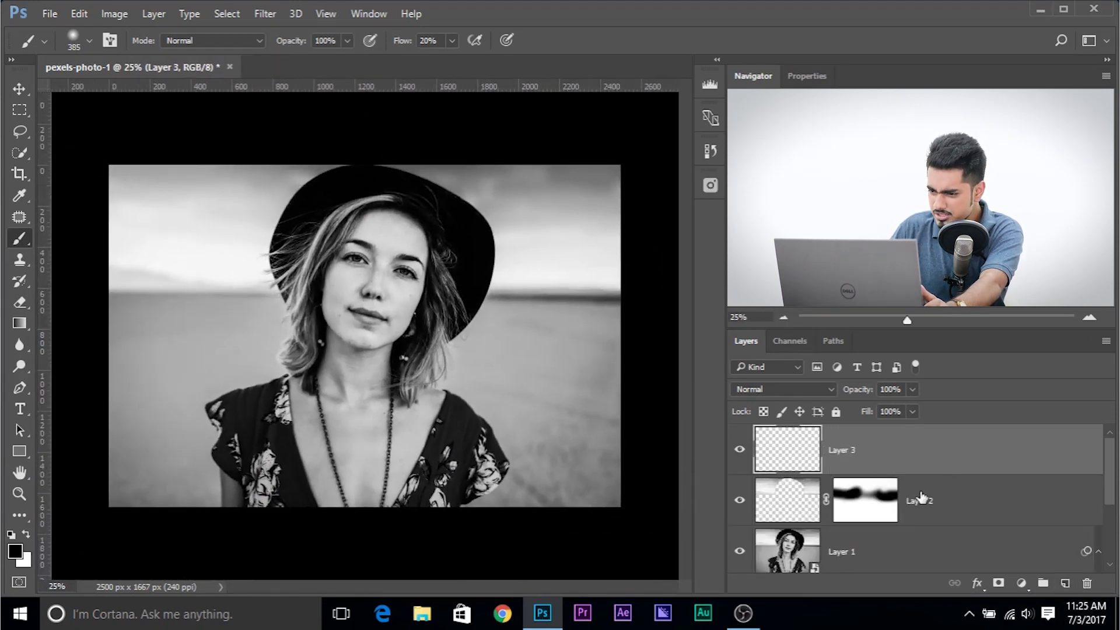
{"action": "scroll", "coordinate": [920, 496], "scroll_direction": "down", "scroll_amount": 2}
{"action": "scroll", "coordinate": [898, 461], "scroll_direction": "up", "scroll_amount": 2}
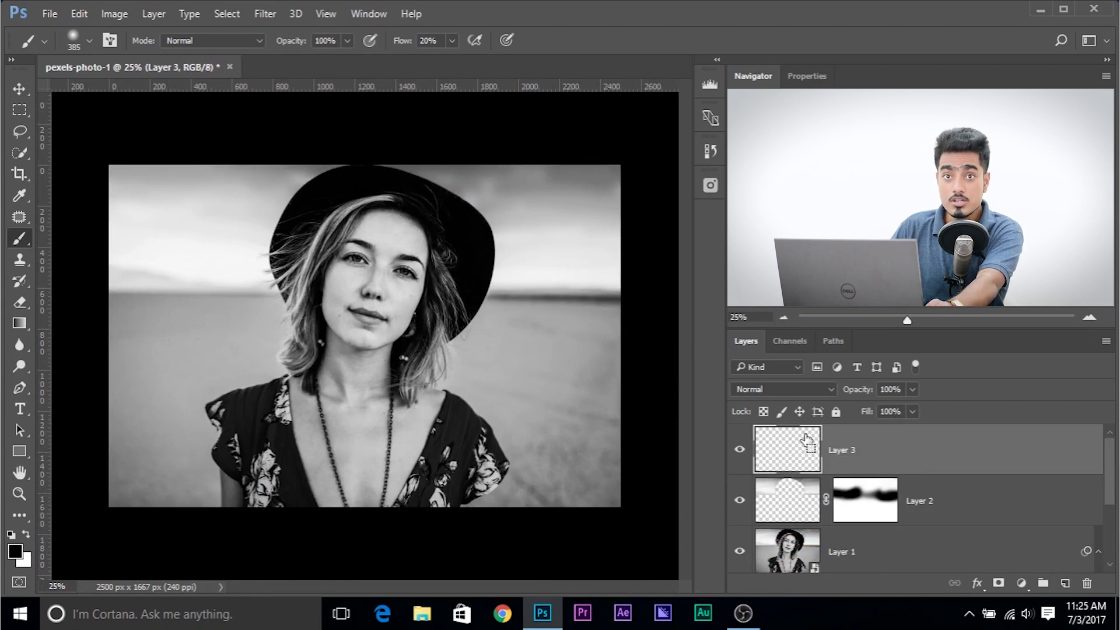
{"action": "key", "text": "ctrl+shift+alt+e"}
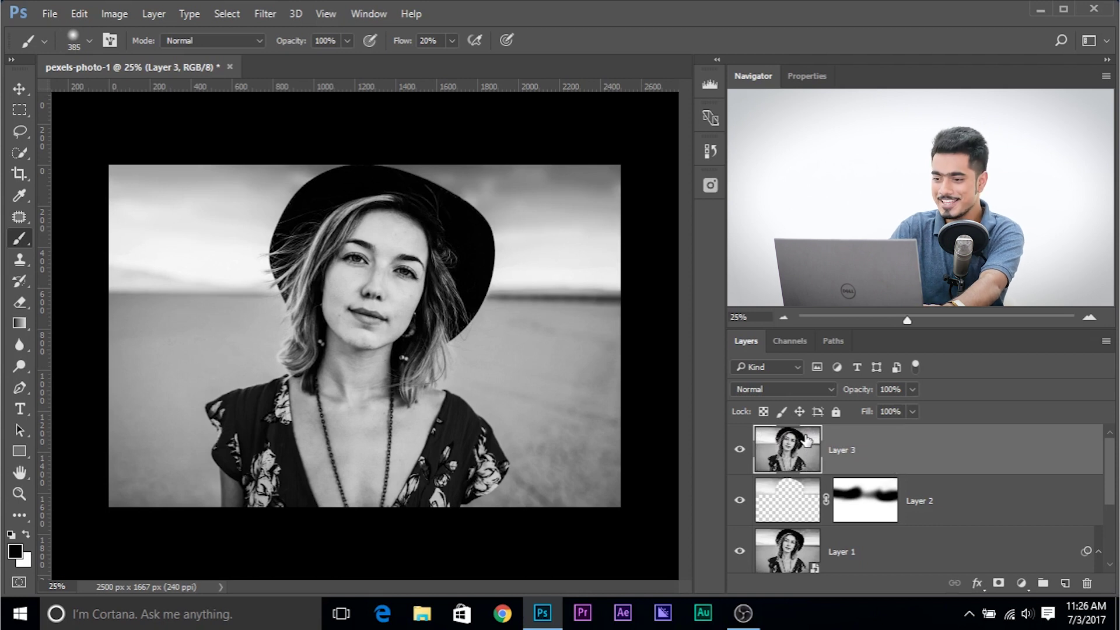
Step: Convert the merged Layer 3 into a smart object for re-editable smart filters
{"action": "key", "text": "ctrl+plus"}
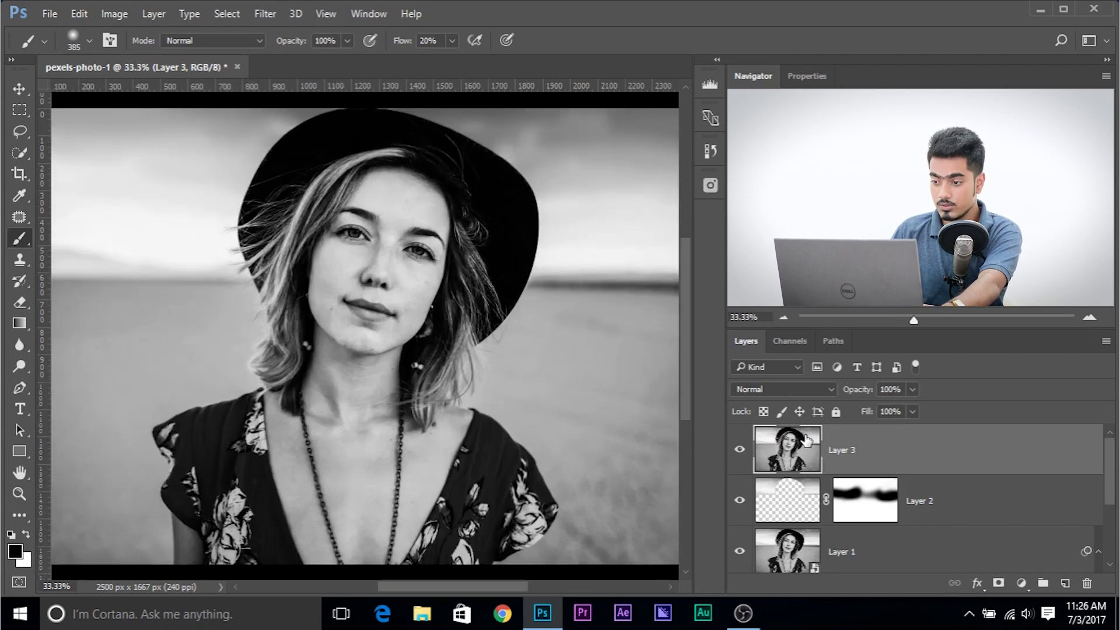
{"action": "left_click", "coordinate": [265, 14]}
{"action": "left_click", "coordinate": [313, 55]}
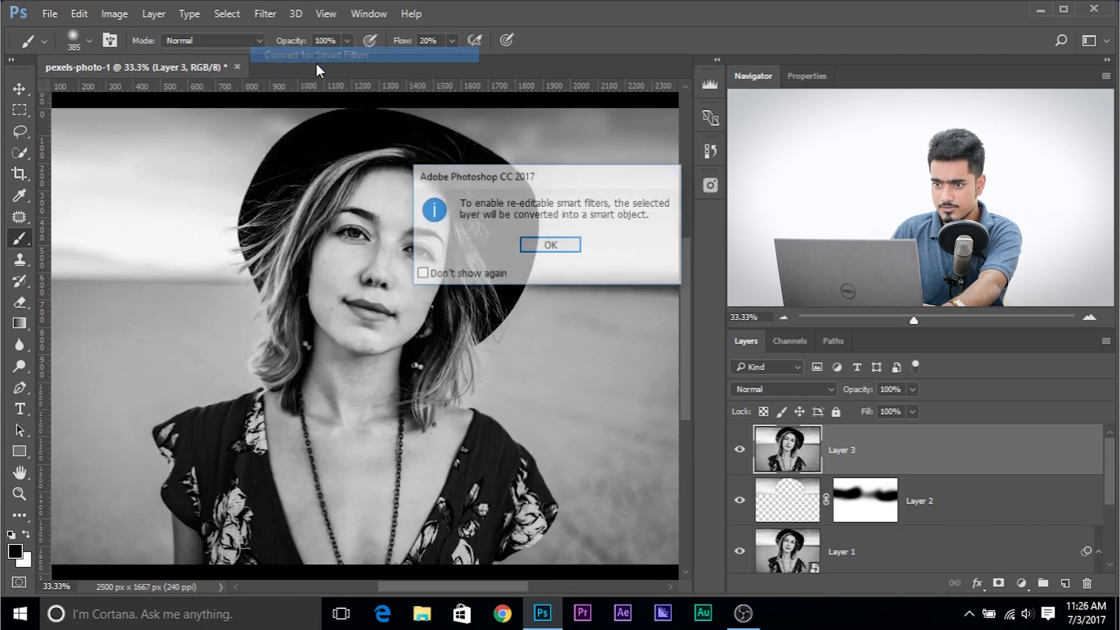
{"action": "left_click", "coordinate": [560, 247]}
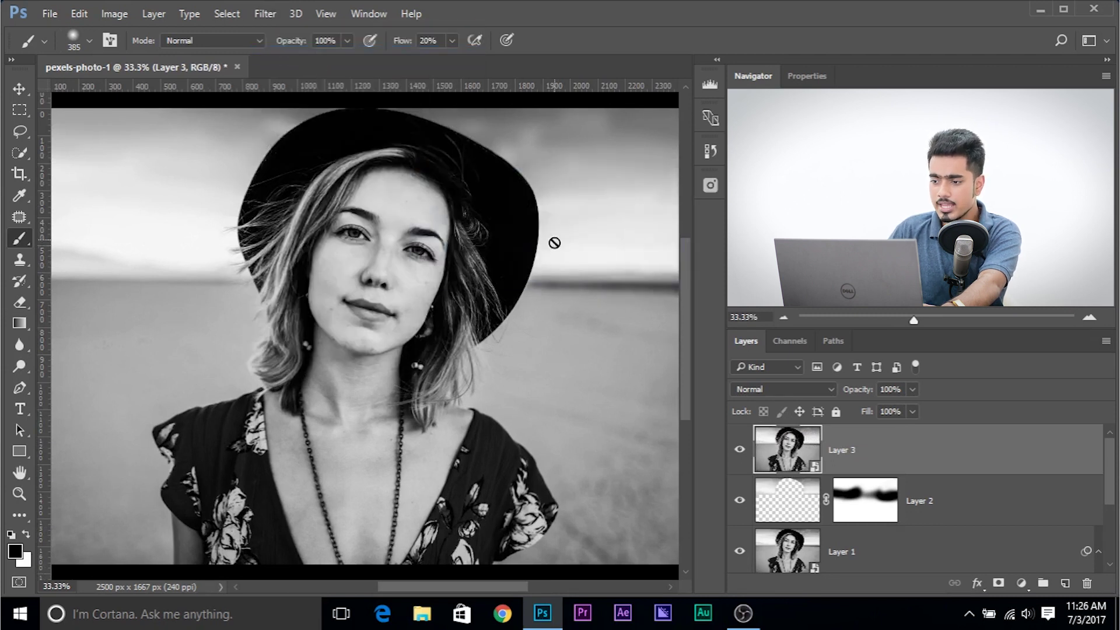
Step: Open the Filter Gallery's Film Grain effect on Layer 3 and preview the whole portrait at 33.3%
{"action": "left_click", "coordinate": [265, 13]}
{"action": "left_click", "coordinate": [297, 79]}
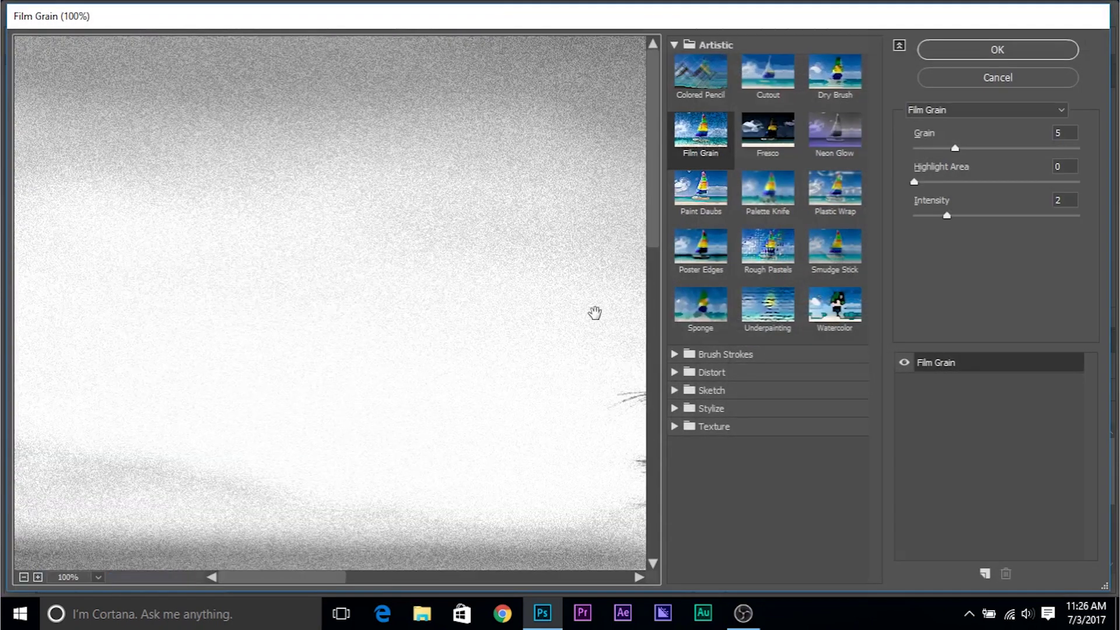
{"action": "left_click_drag", "start_coordinate": [595, 313], "coordinate": [270, 269]}
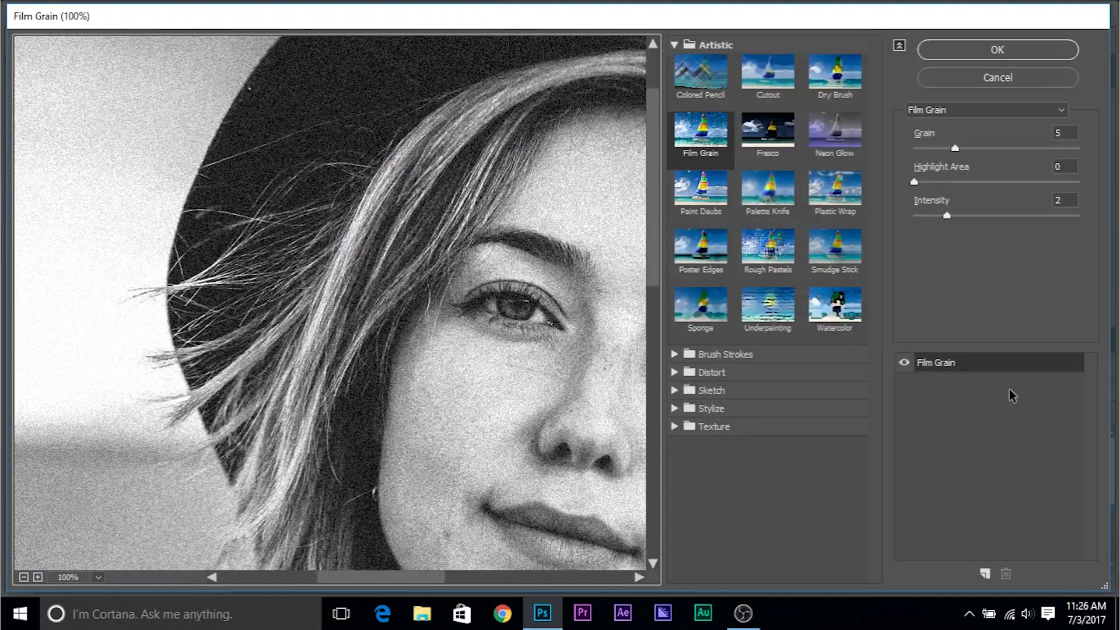
{"action": "key", "text": "ctrl+minus"}
{"action": "key", "text": "ctrl+minus"}
{"action": "key", "text": "ctrl+minus"}
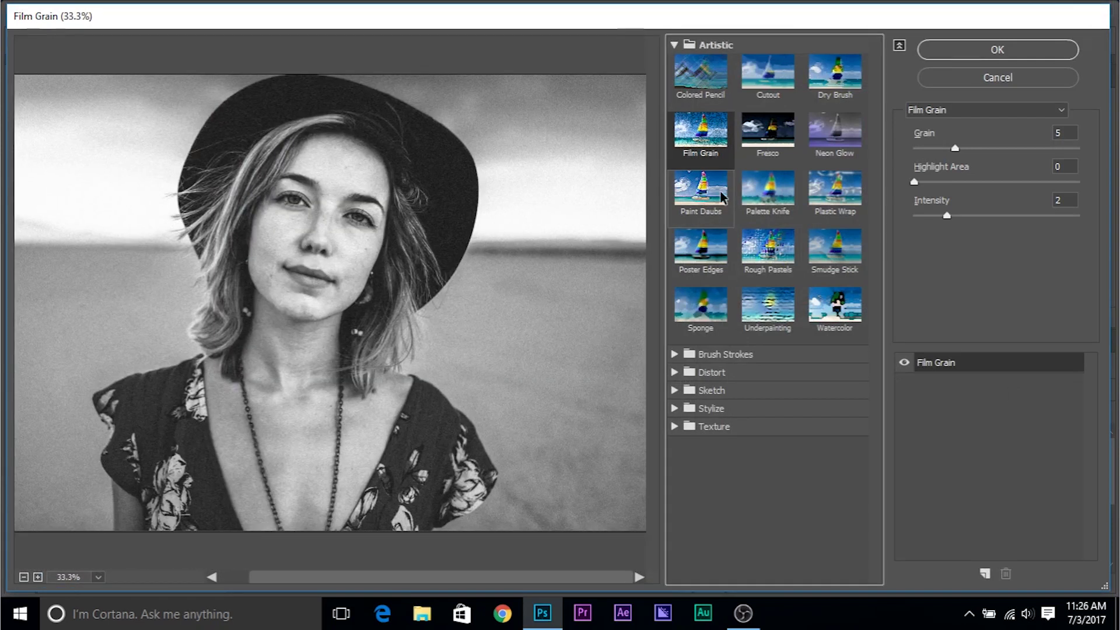
{"action": "left_click", "coordinate": [674, 45]}
{"action": "left_click", "coordinate": [675, 45]}
Step: Set the Film Grain to Grain 4, Highlight Area 3 and Intensity 1, and apply it to Layer 3
{"action": "mouse_move", "coordinate": [955, 149]}
{"action": "left_mouse_down"}
{"action": "mouse_move", "coordinate": [985, 150]}
{"action": "mouse_move", "coordinate": [969, 150]}
{"action": "left_mouse_up"}
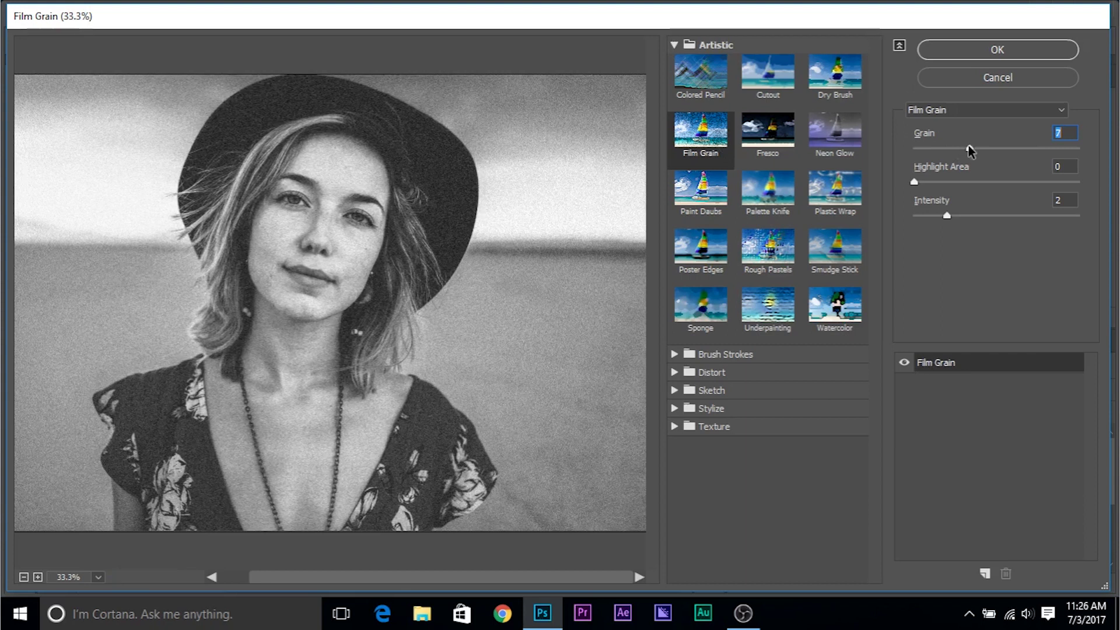
{"action": "left_click", "coordinate": [965, 214]}
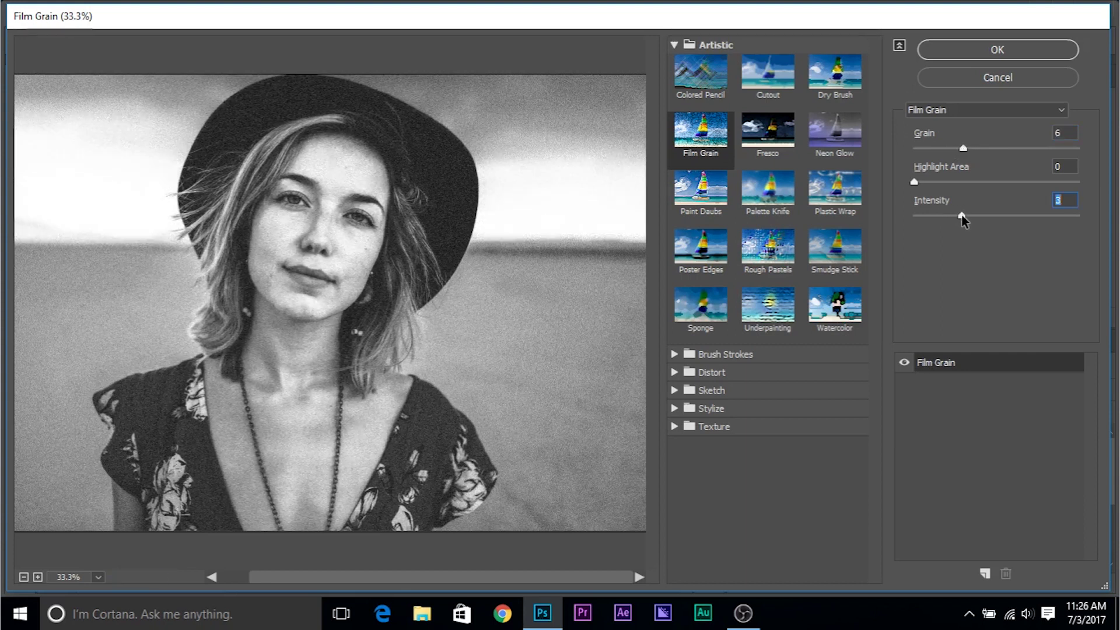
{"action": "left_click_drag", "start_coordinate": [956, 214], "coordinate": [948, 215]}
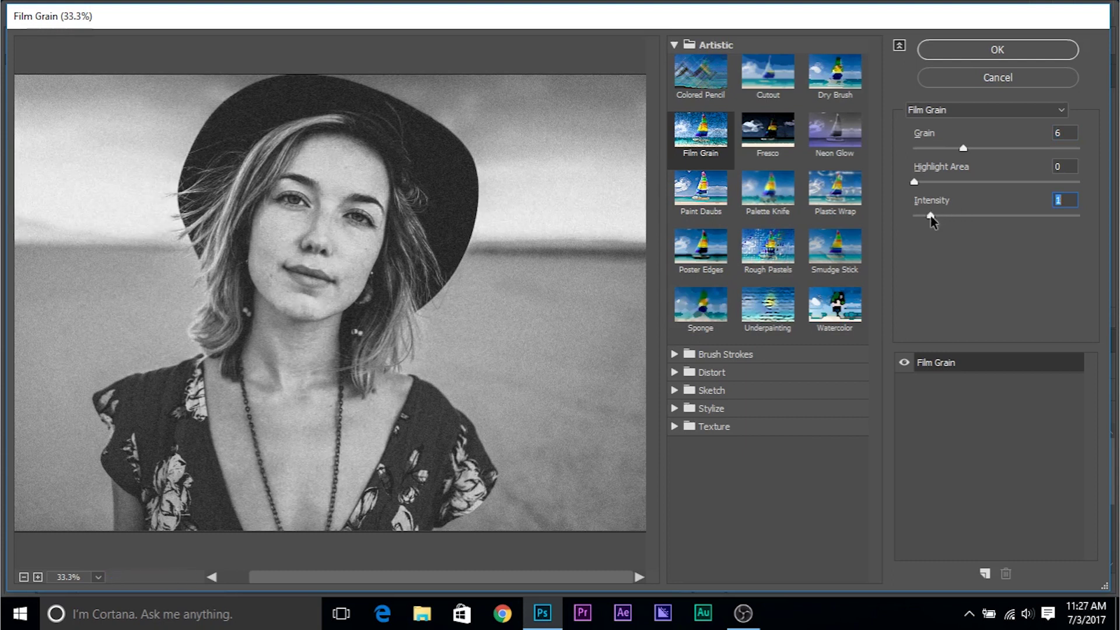
{"action": "left_click_drag", "start_coordinate": [964, 151], "coordinate": [948, 151]}
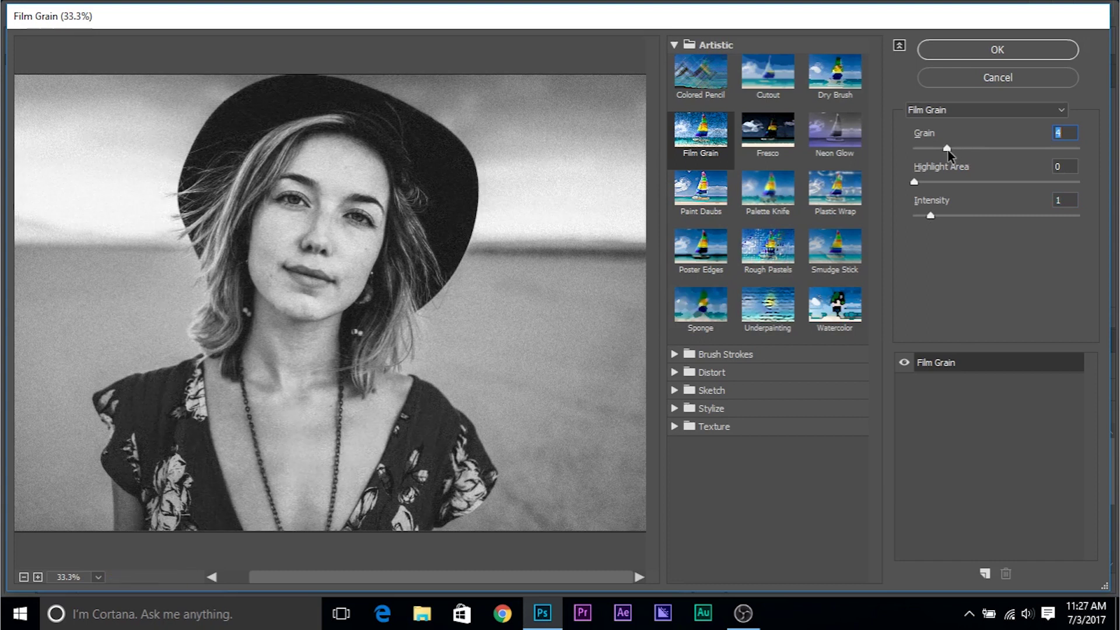
{"action": "left_click_drag", "start_coordinate": [914, 181], "coordinate": [937, 186]}
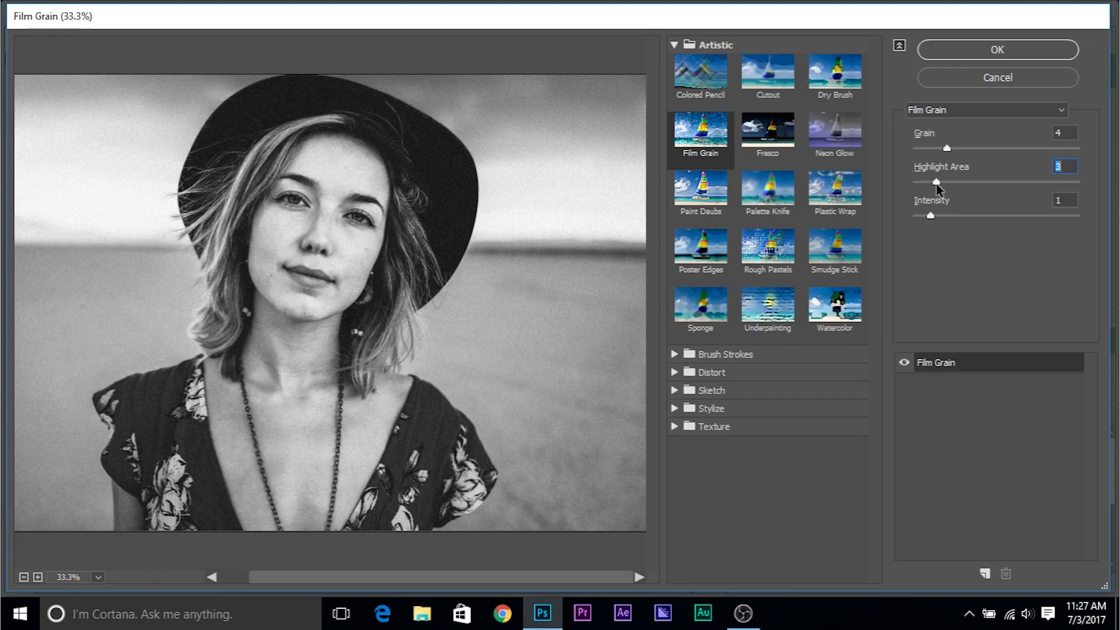
{"action": "left_click", "coordinate": [993, 47]}
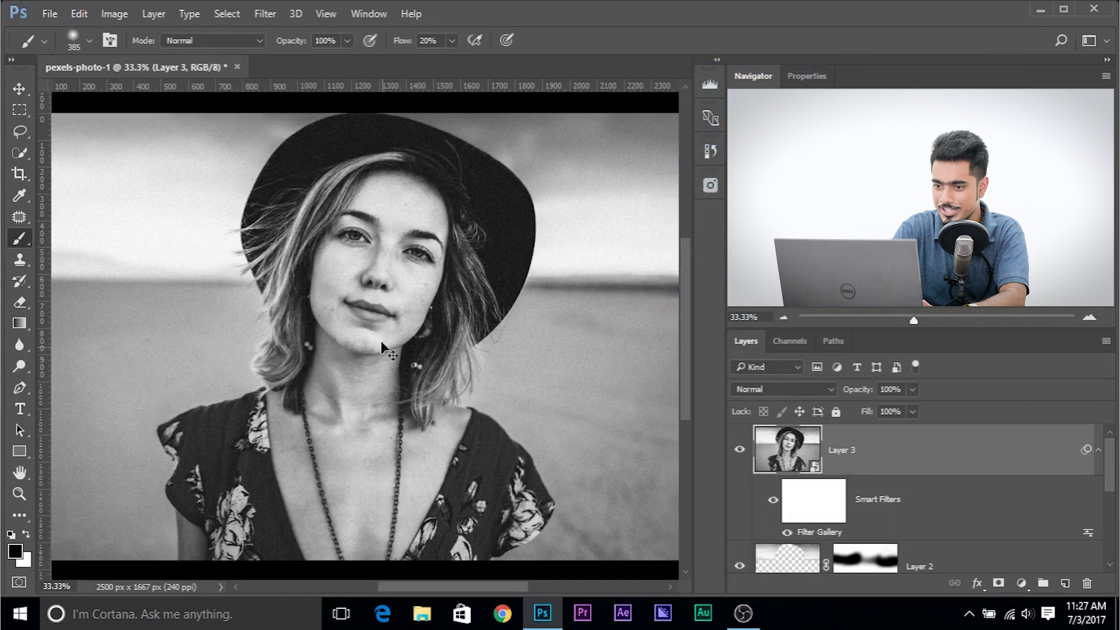
Step: Examine the grainy portrait at several zoom levels with the interface panels hidden, and restore the panels
{"action": "key", "text": "ctrl+minus"}
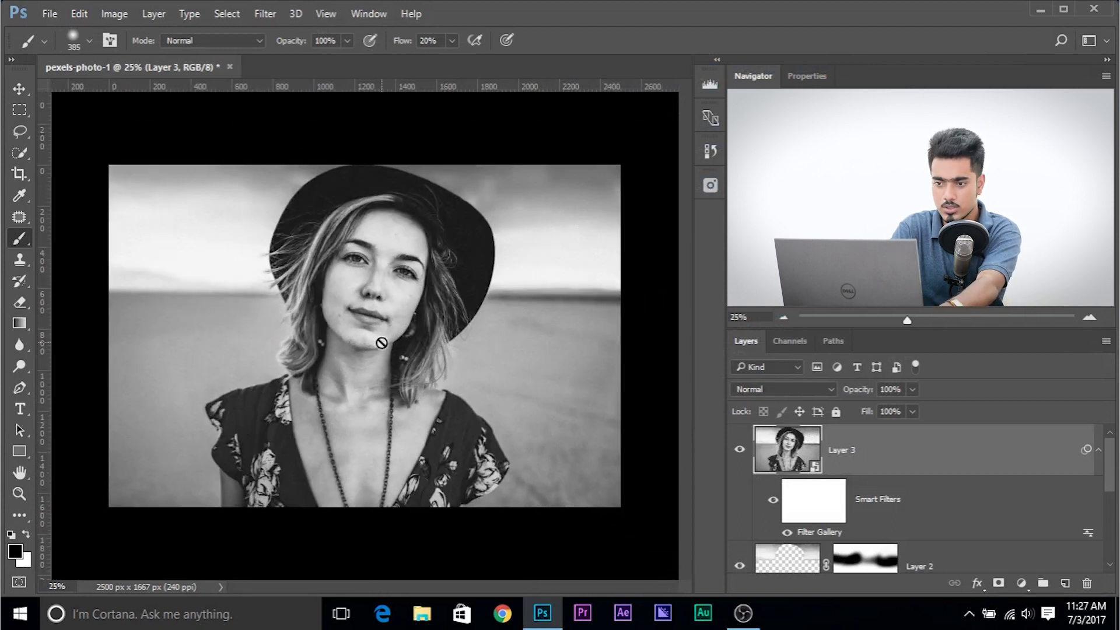
{"action": "key", "text": "Tab"}
{"action": "key", "text": "ctrl+plus"}
{"action": "key", "text": "ctrl+plus"}
{"action": "key", "text": "ctrl+minus"}
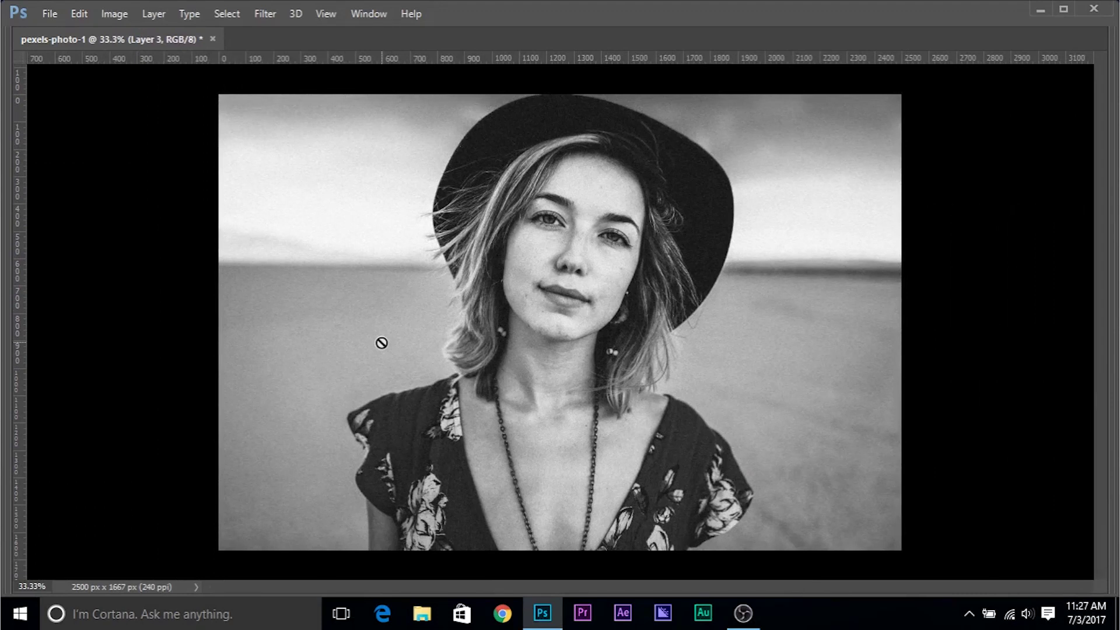
{"action": "key", "text": "Tab"}
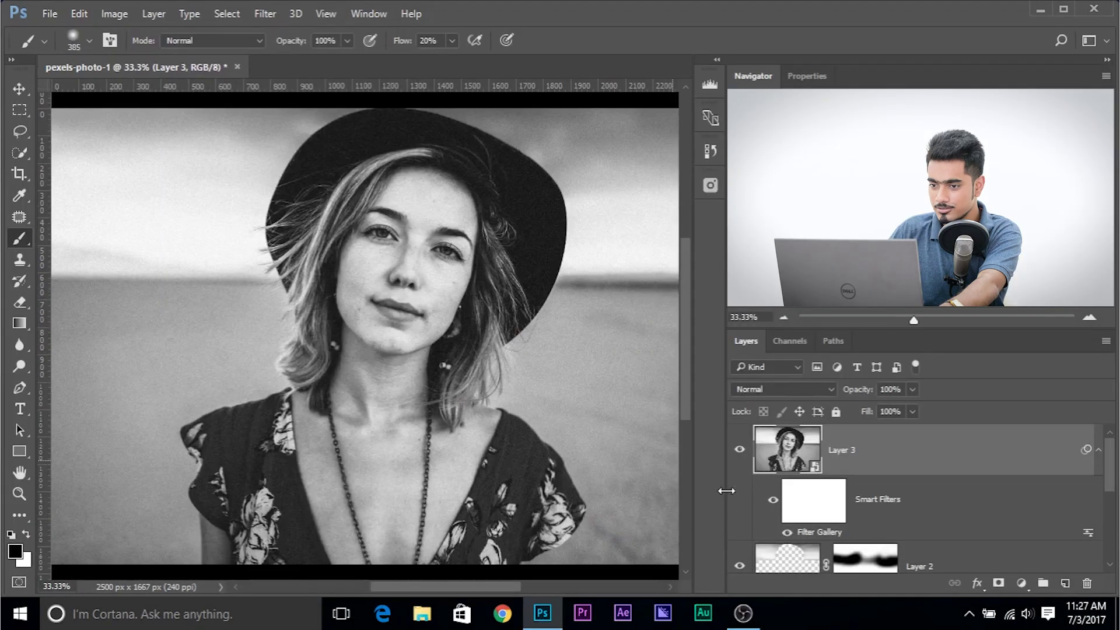
Step: Compare the finished black-and-white portrait with the original color Background layer
{"action": "scroll", "coordinate": [738, 467], "scroll_direction": "down", "scroll_amount": 5}
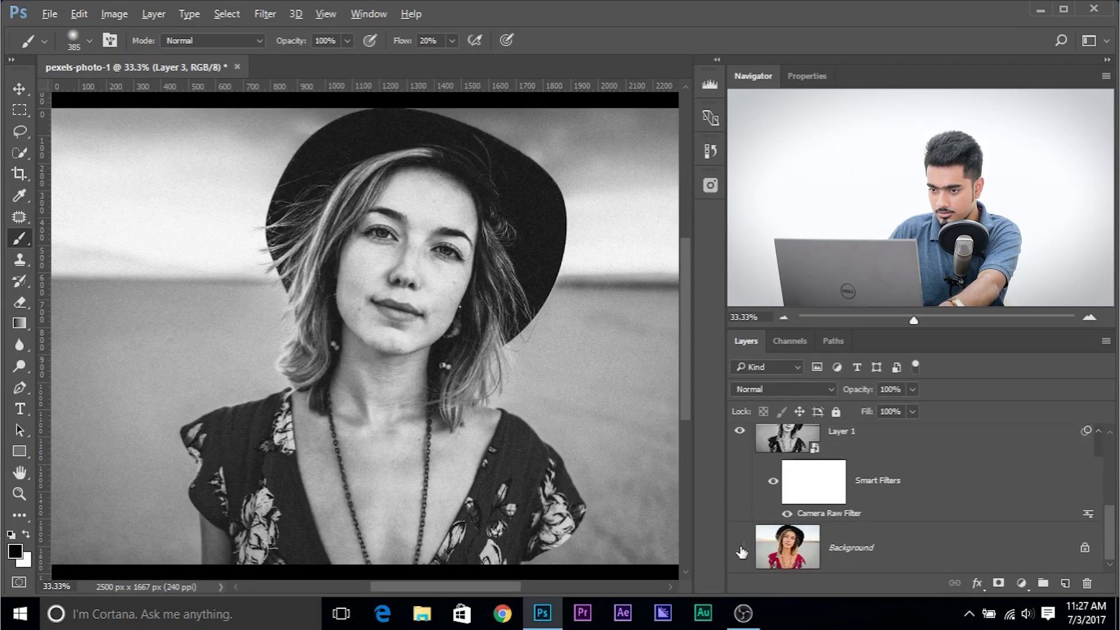
{"action": "left_click", "coordinate": [741, 548], "text": "alt"}
{"action": "left_click", "coordinate": [741, 548], "text": "alt"}
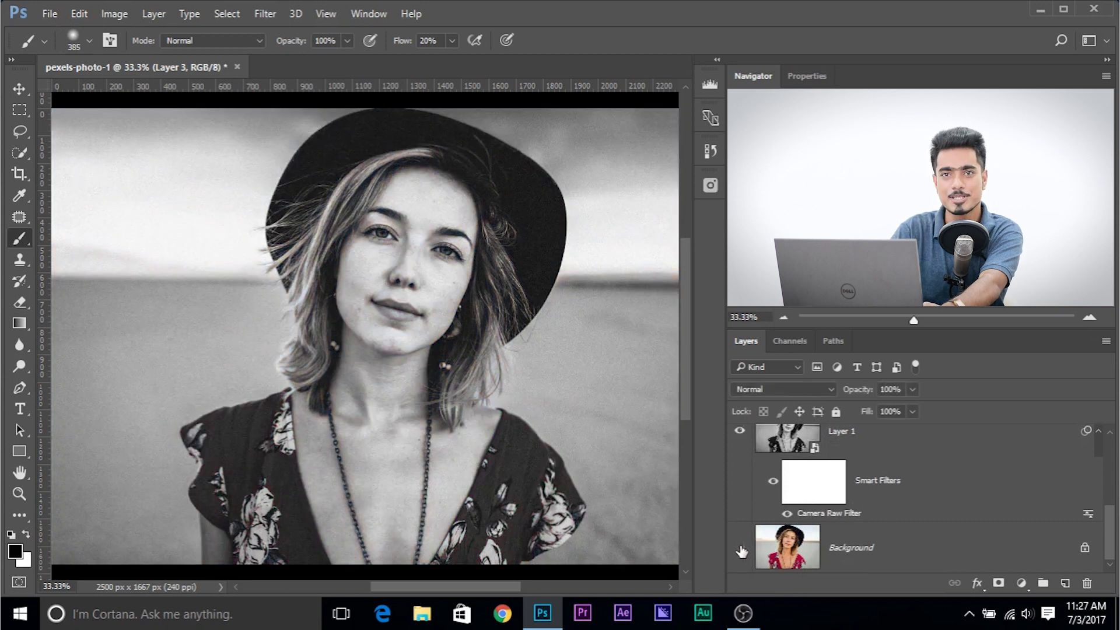
{"action": "key", "text": "ctrl+minus"}
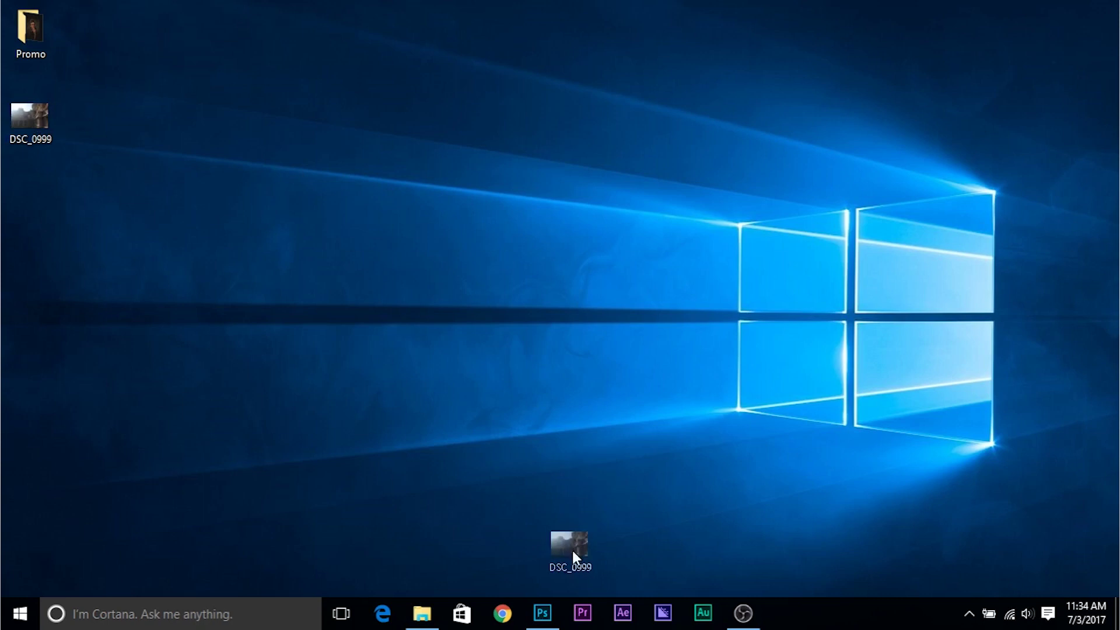
Step: Open the desktop raw photo DSC_0999 in Photoshop's Camera Raw and convert it to black and white with Grayscale Mix
{"action": "left_click_drag", "start_coordinate": [547, 609], "coordinate": [374, 70]}
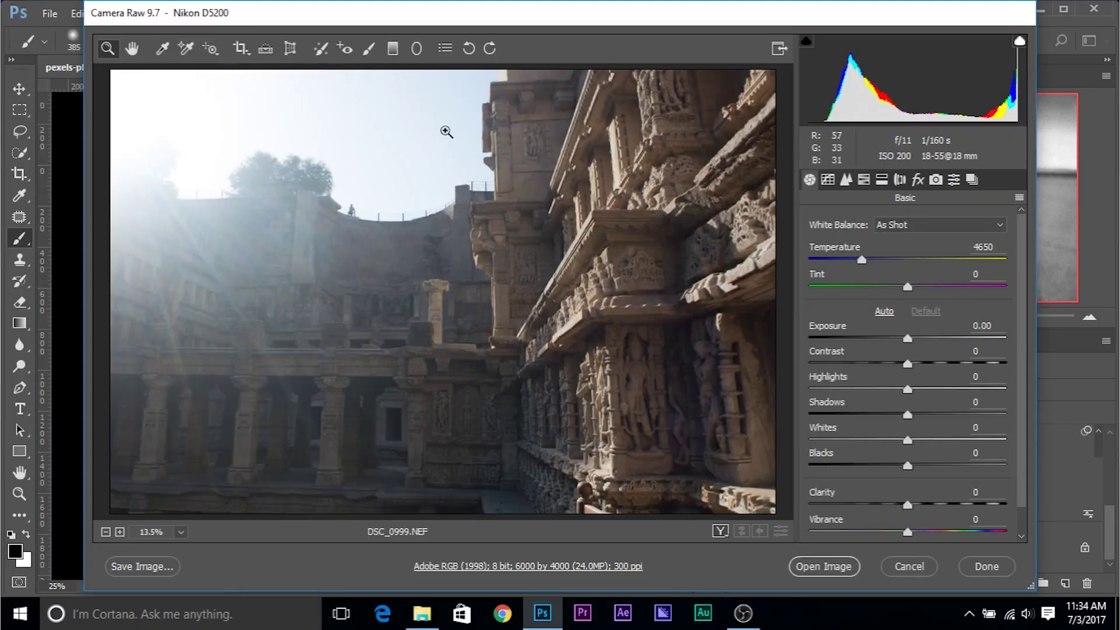
{"action": "left_click", "coordinate": [215, 53]}
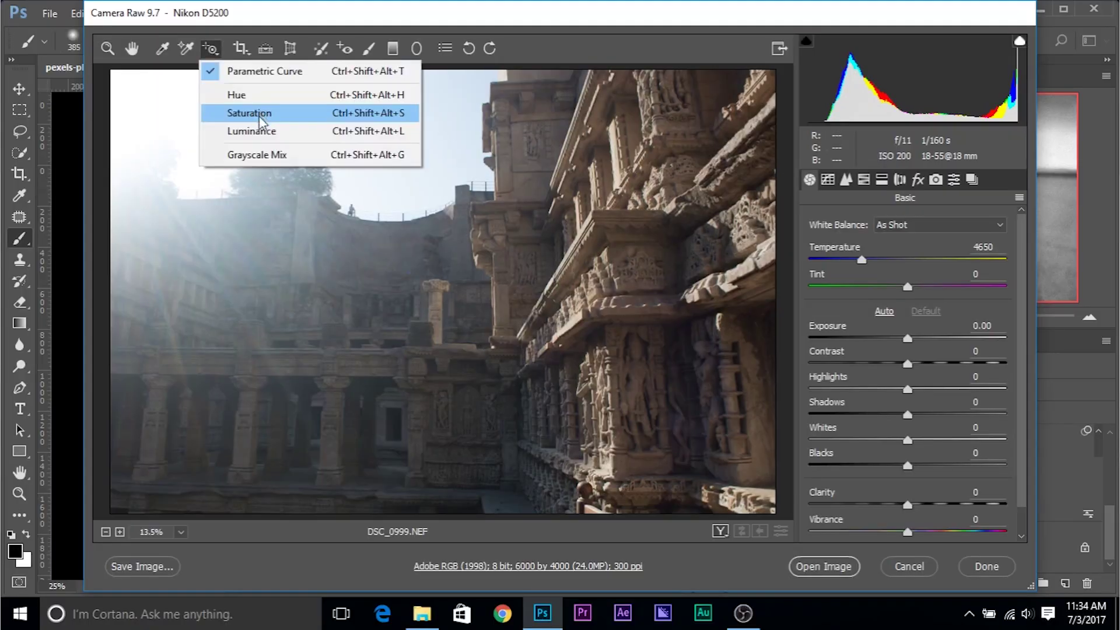
{"action": "left_click", "coordinate": [262, 156]}
{"action": "left_click", "coordinate": [818, 182]}
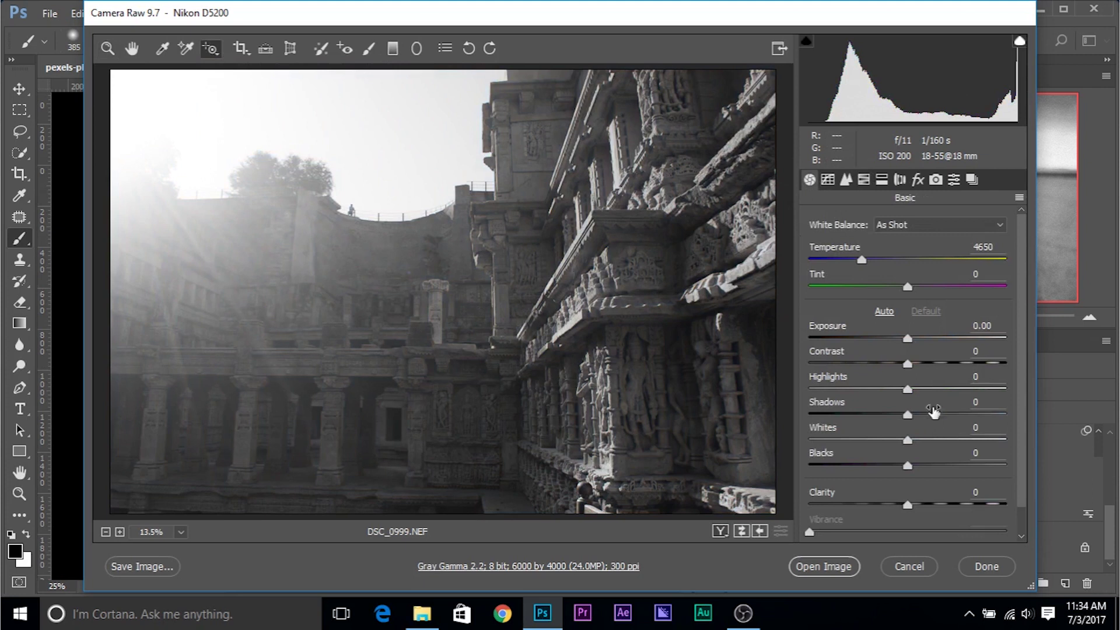
Step: Set the temple photo's Contrast to +45, Clarity to +73 and Highlights to -33 in Camera Raw
{"action": "left_click_drag", "start_coordinate": [908, 364], "coordinate": [961, 371]}
{"action": "scroll", "coordinate": [904, 398], "scroll_direction": "down", "scroll_amount": 1}
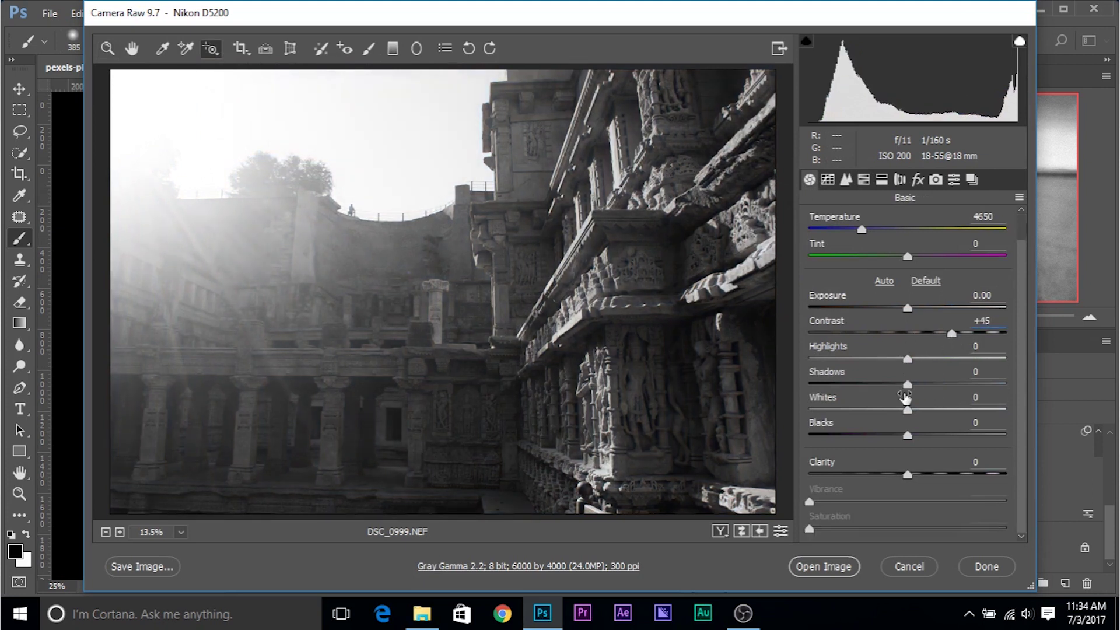
{"action": "left_click_drag", "start_coordinate": [908, 477], "coordinate": [981, 478]}
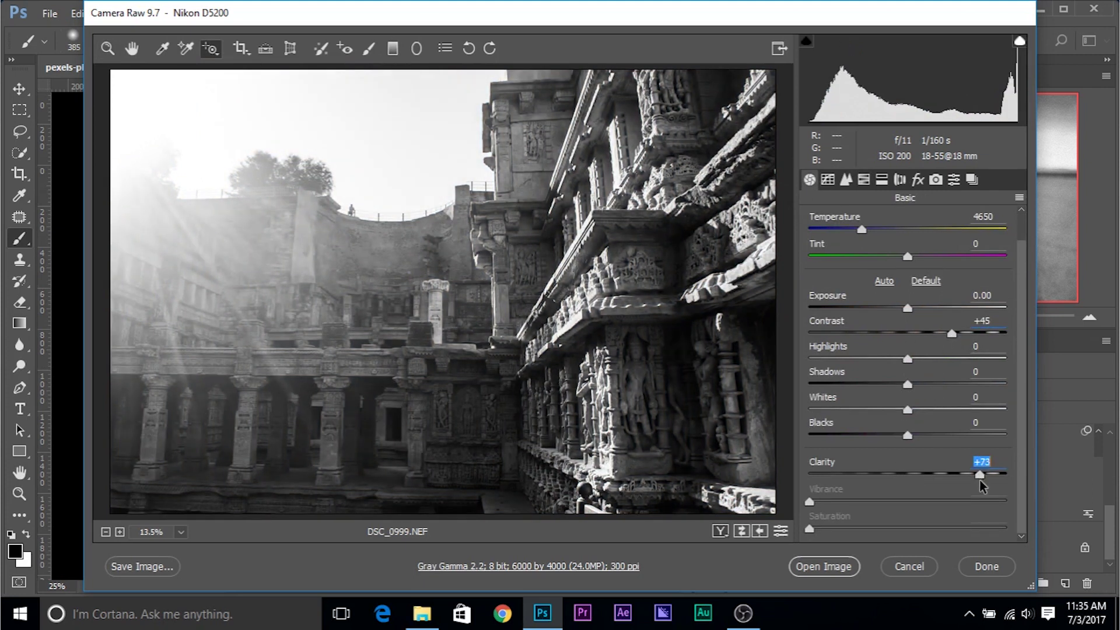
{"action": "mouse_move", "coordinate": [885, 360]}
{"action": "left_mouse_down"}
{"action": "mouse_move", "coordinate": [778, 343]}
{"action": "mouse_move", "coordinate": [879, 348]}
{"action": "left_mouse_up"}
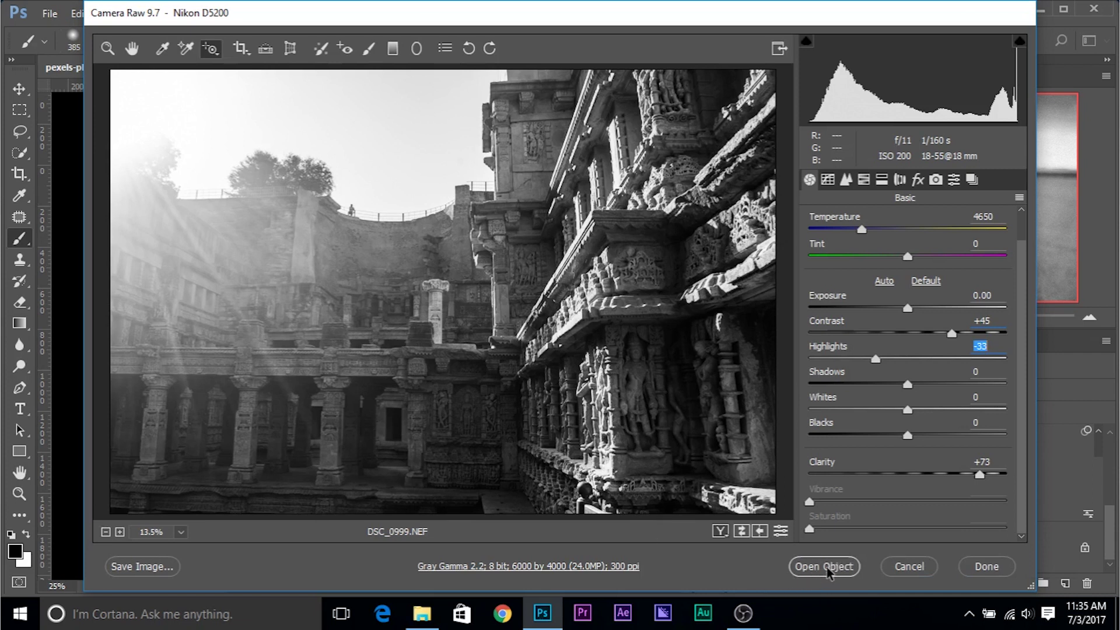
Step: Open the raw photo as a smart object without creating a library, and reopen its Camera Raw settings to check them without changes
{"action": "left_click", "coordinate": [824, 566]}
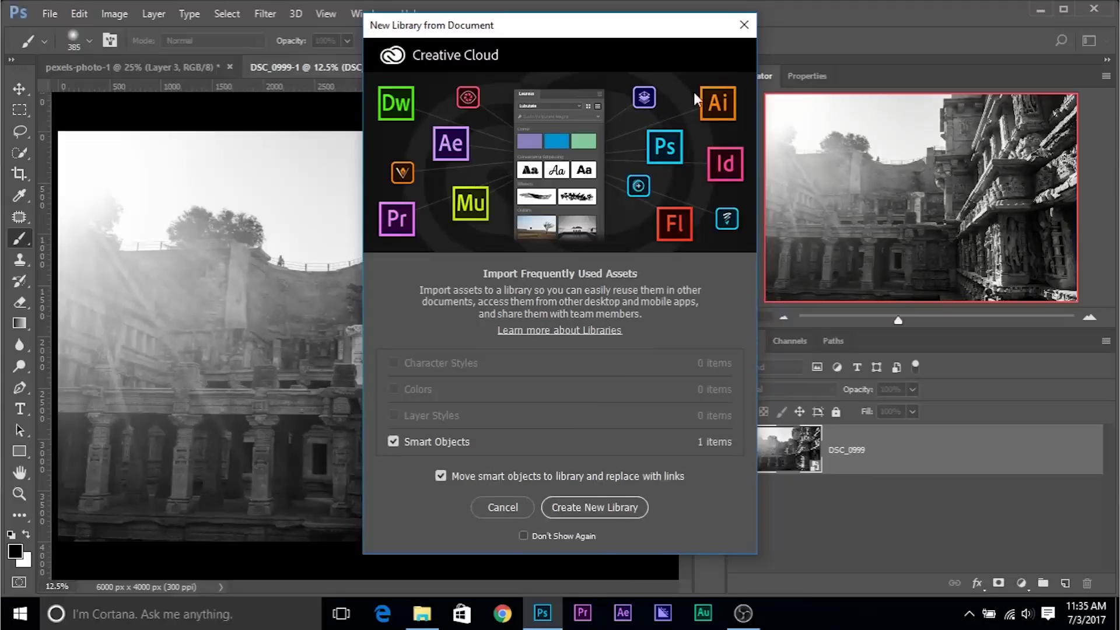
{"action": "left_click", "coordinate": [743, 26]}
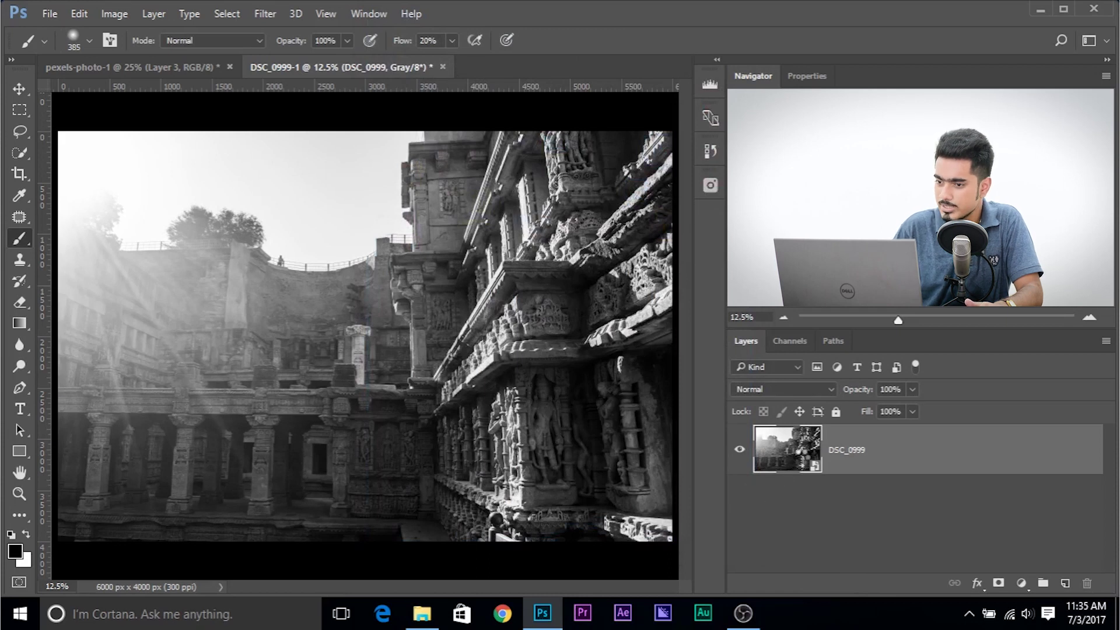
{"action": "double_click", "coordinate": [787, 449]}
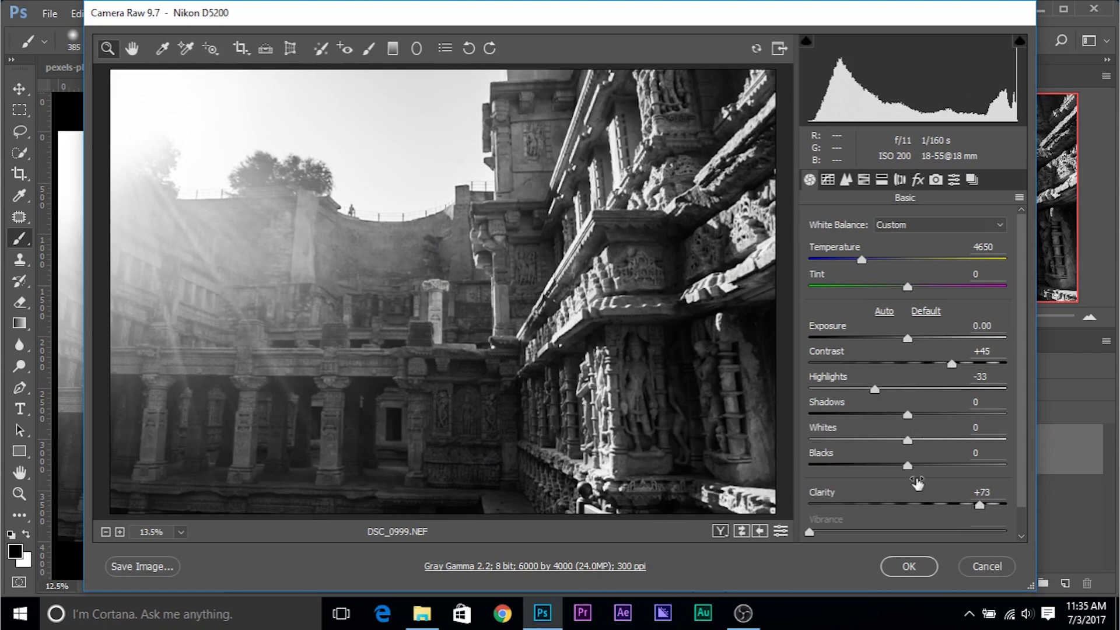
{"action": "left_click", "coordinate": [988, 567]}
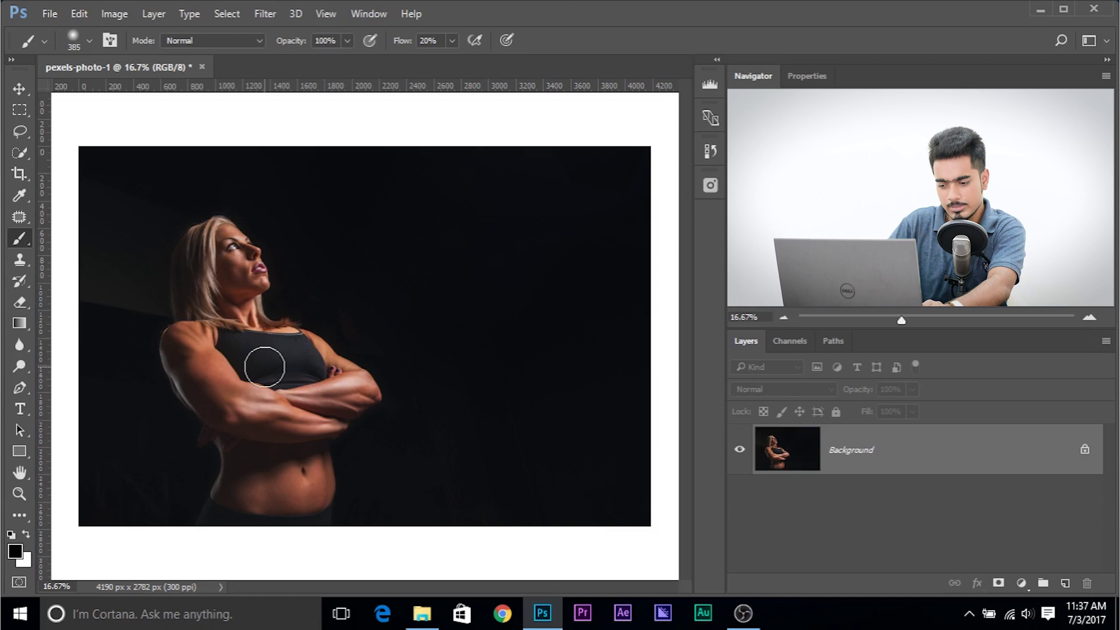
Step: Duplicate the woman photo's Background layer and convert the copy to a smart object for re-editable smart filters
{"action": "key", "text": "ctrl+j"}
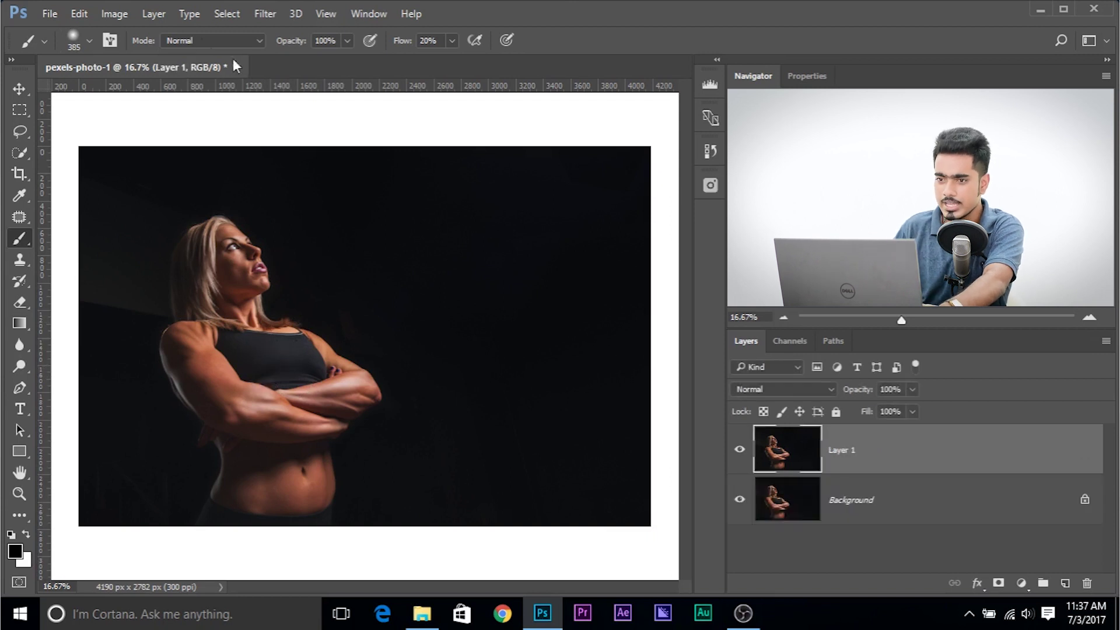
{"action": "left_click", "coordinate": [269, 13]}
{"action": "left_click", "coordinate": [277, 52]}
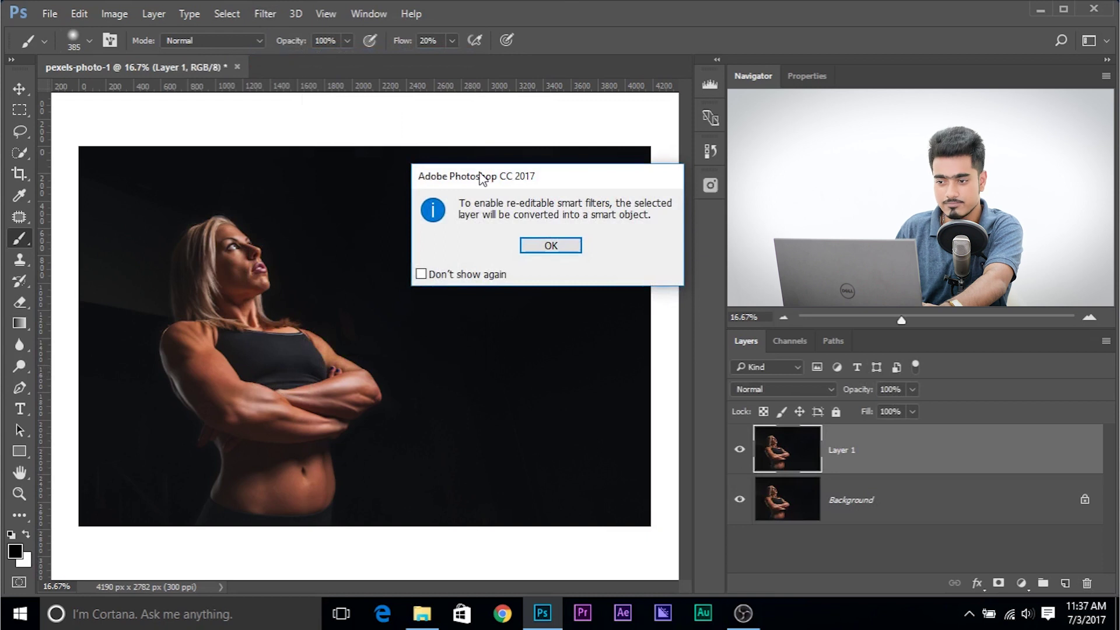
{"action": "left_click", "coordinate": [541, 241]}
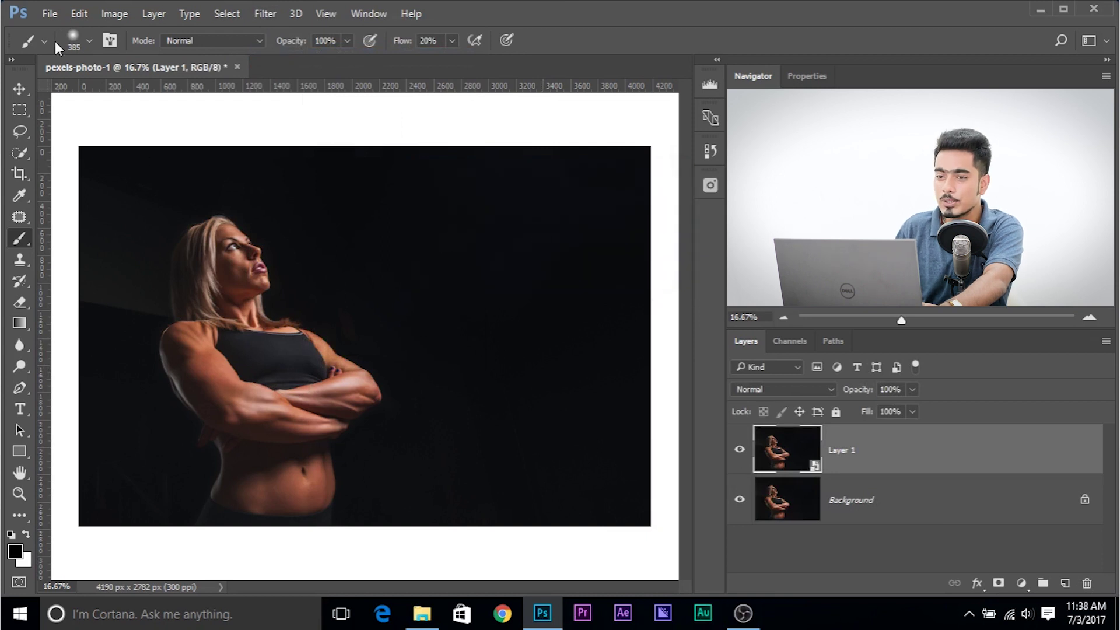
Step: Open Layer 1 in the Camera Raw Filter and convert it to grayscale
{"action": "left_click", "coordinate": [259, 13]}
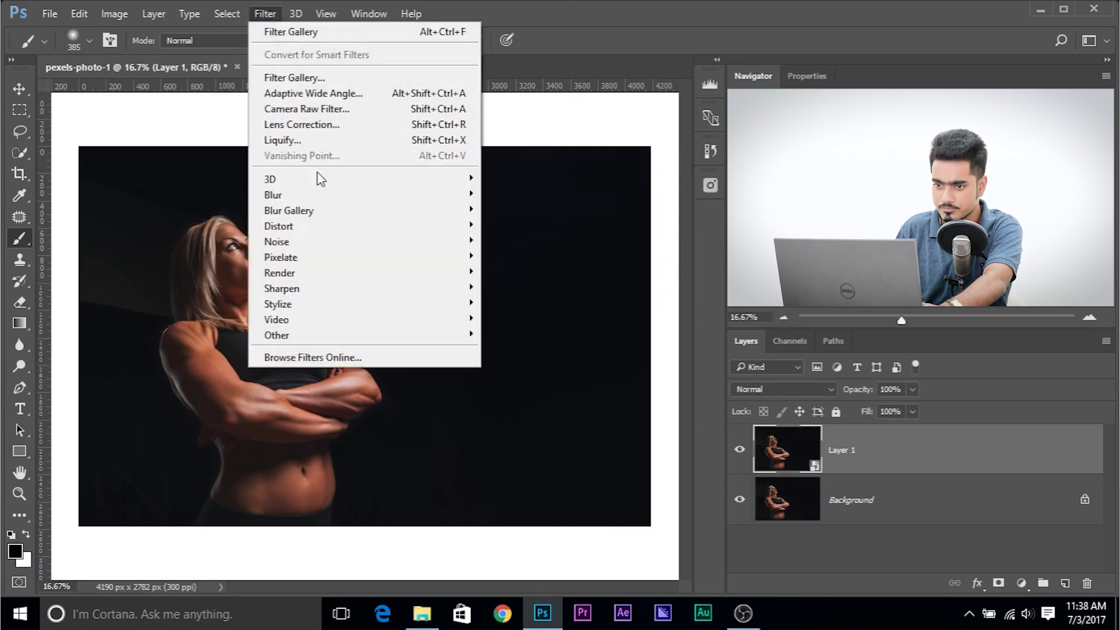
{"action": "left_click", "coordinate": [320, 108]}
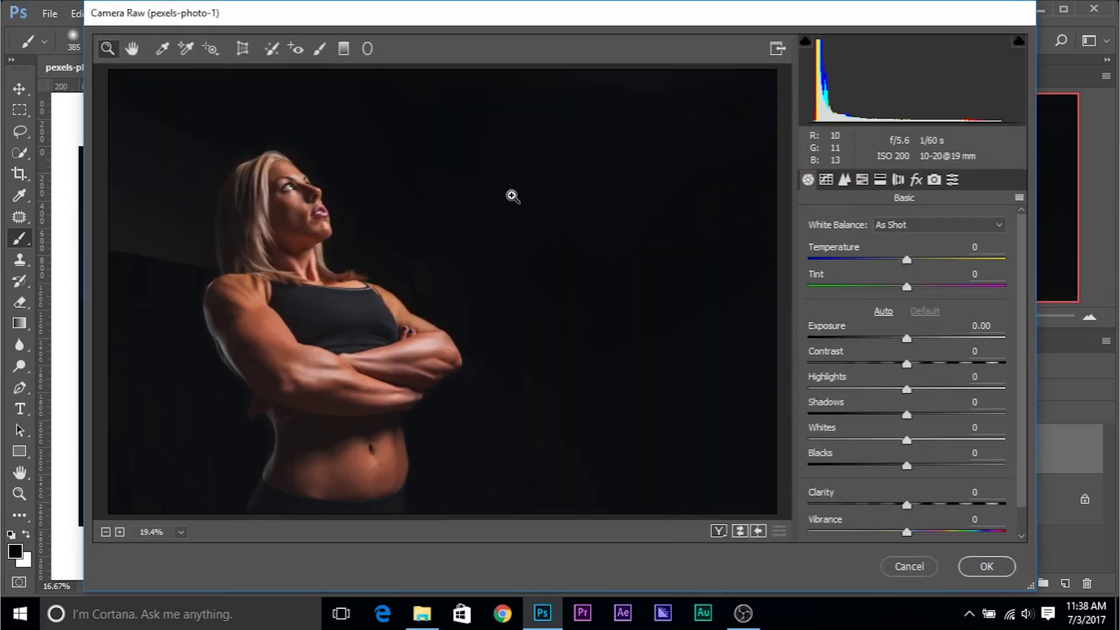
{"action": "left_click", "coordinate": [865, 183]}
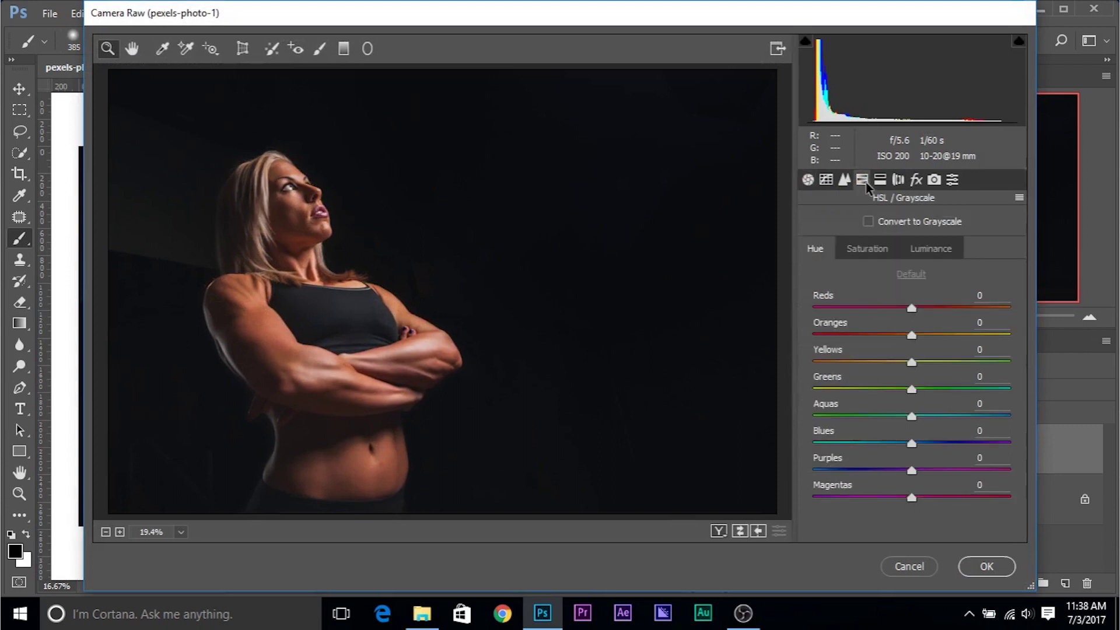
{"action": "left_click", "coordinate": [867, 222]}
Step: Set the photo's Contrast to +100 and Clarity to +92 in Camera Raw
{"action": "left_click", "coordinate": [805, 181]}
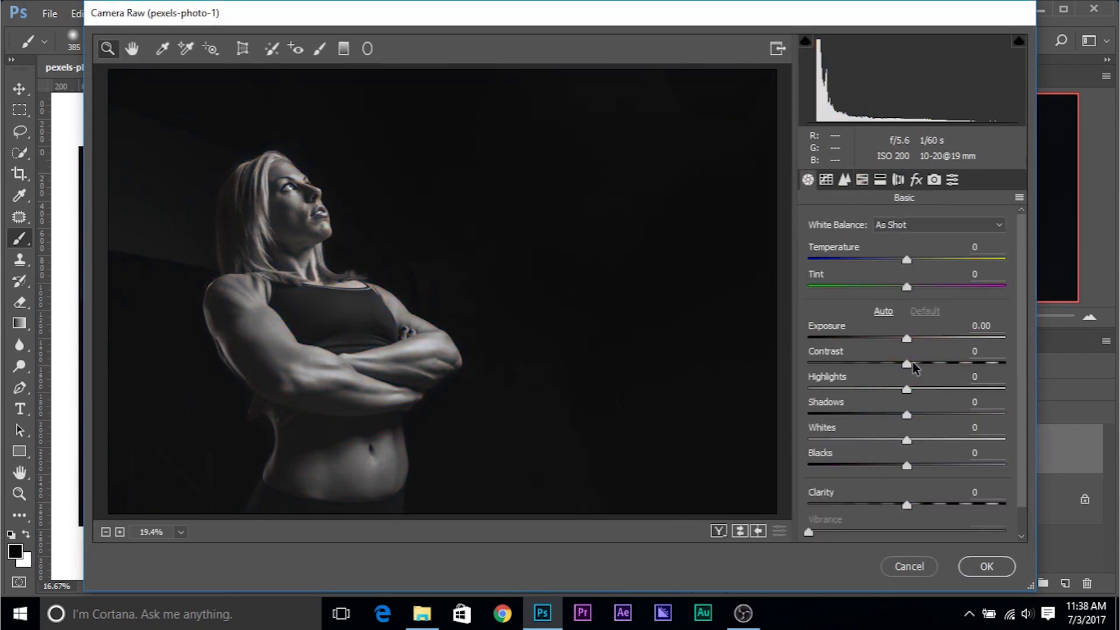
{"action": "left_click_drag", "start_coordinate": [906, 367], "coordinate": [1059, 371]}
{"action": "scroll", "coordinate": [941, 422], "scroll_direction": "down", "scroll_amount": 1}
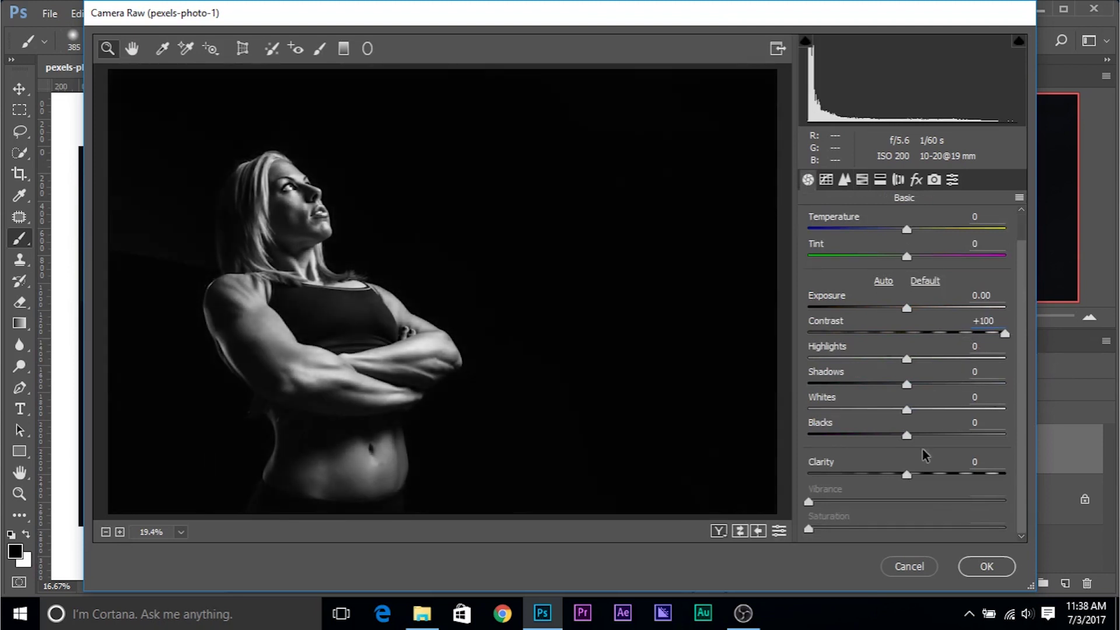
{"action": "left_click_drag", "start_coordinate": [907, 475], "coordinate": [1000, 473]}
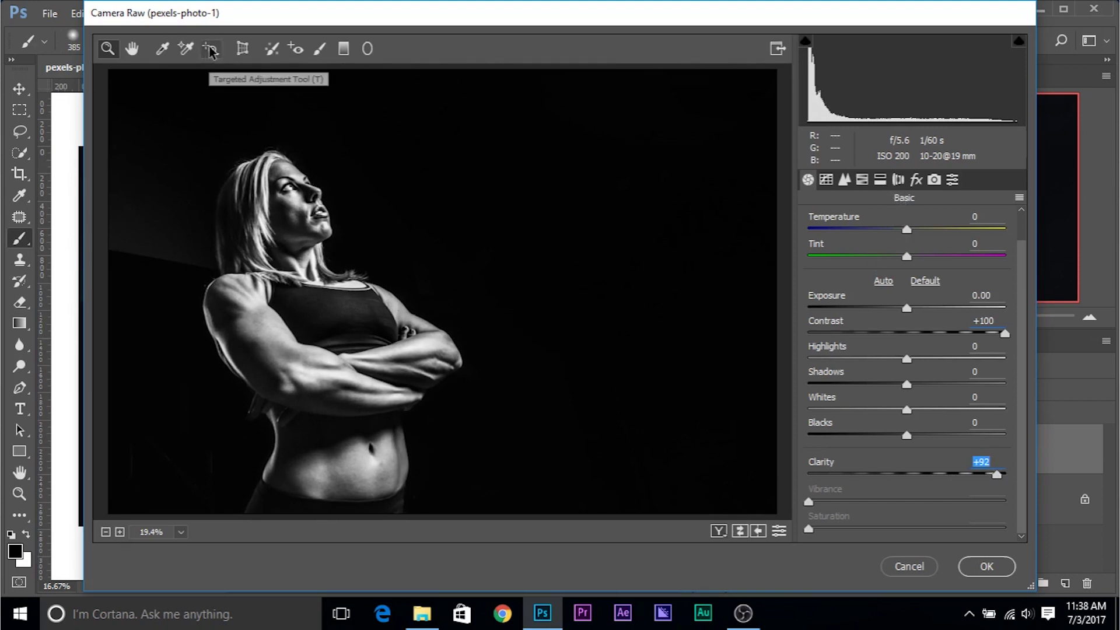
Step: Darken the woman's skin tones with the Targeted Adjustment Tool, bringing Reds to +3 and Oranges to -13 in the Grayscale Mix
{"action": "left_click_drag", "start_coordinate": [210, 48], "coordinate": [252, 156]}
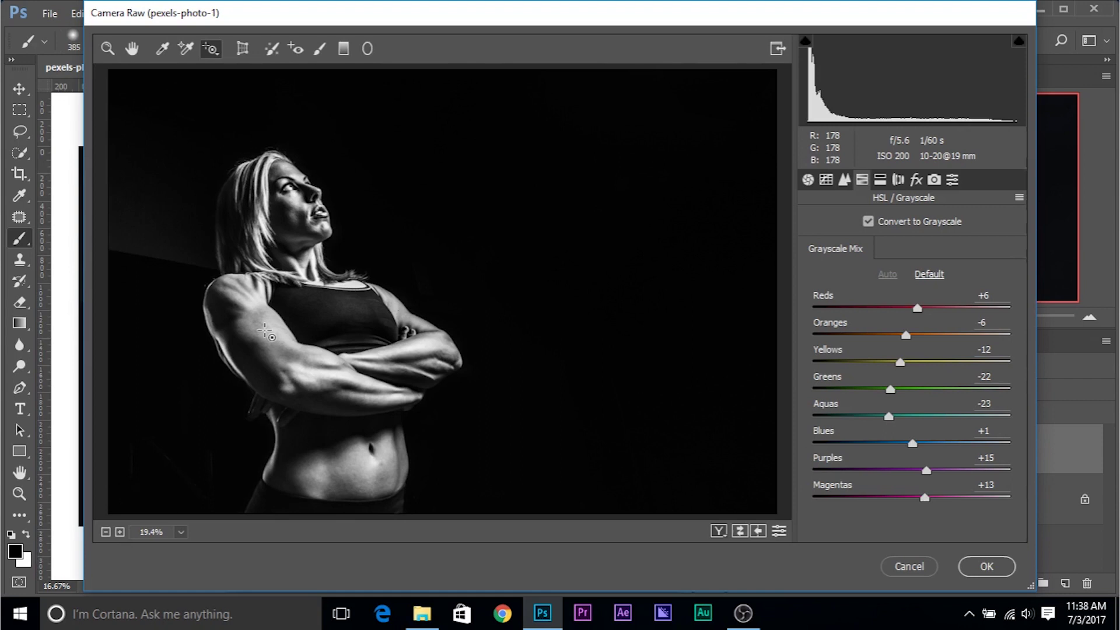
{"action": "left_click_drag", "start_coordinate": [264, 330], "coordinate": [266, 340]}
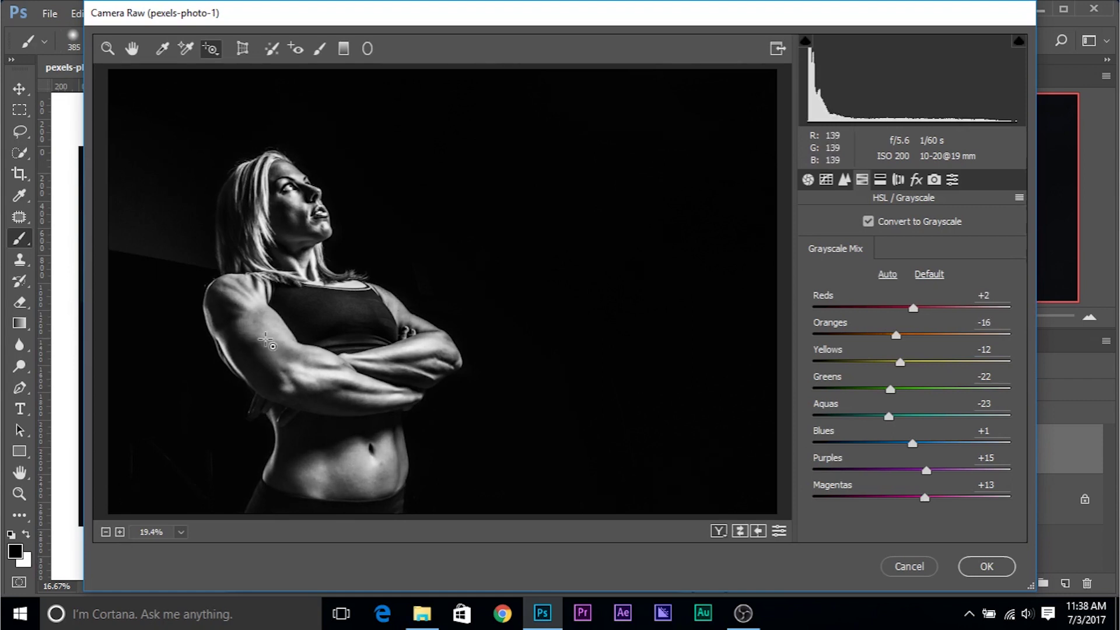
{"action": "key", "text": "ctrl+plus"}
{"action": "key", "text": "ctrl+plus"}
{"action": "key", "text": "ctrl+plus"}
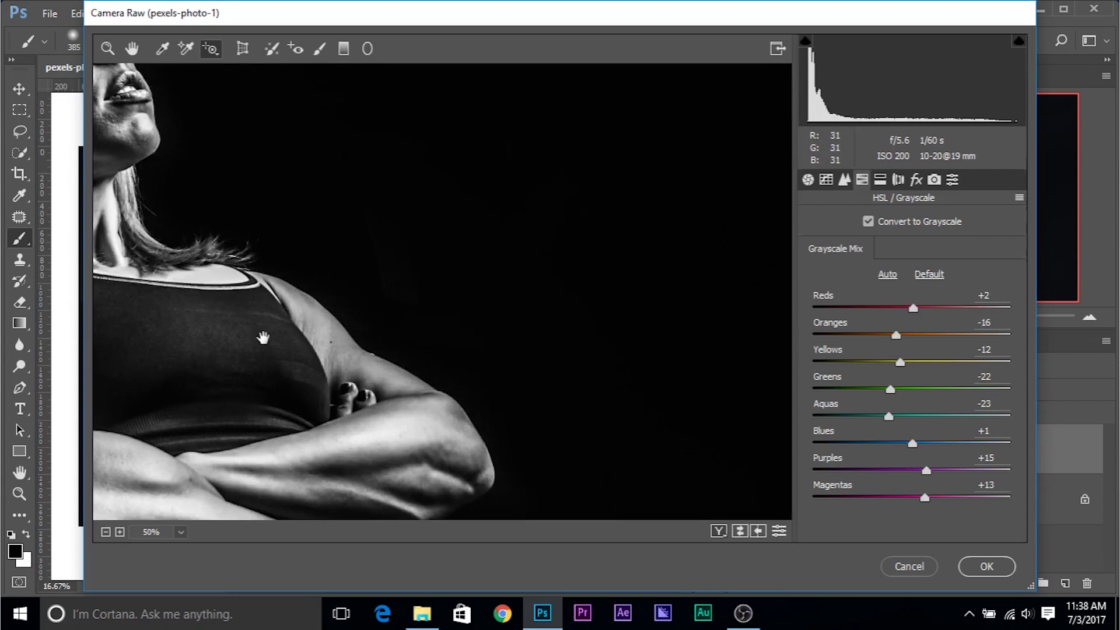
{"action": "left_click_drag", "start_coordinate": [262, 337], "coordinate": [590, 387]}
{"action": "left_click_drag", "start_coordinate": [306, 257], "coordinate": [388, 296]}
{"action": "scroll", "coordinate": [388, 296], "scroll_direction": "down", "scroll_amount": 3}
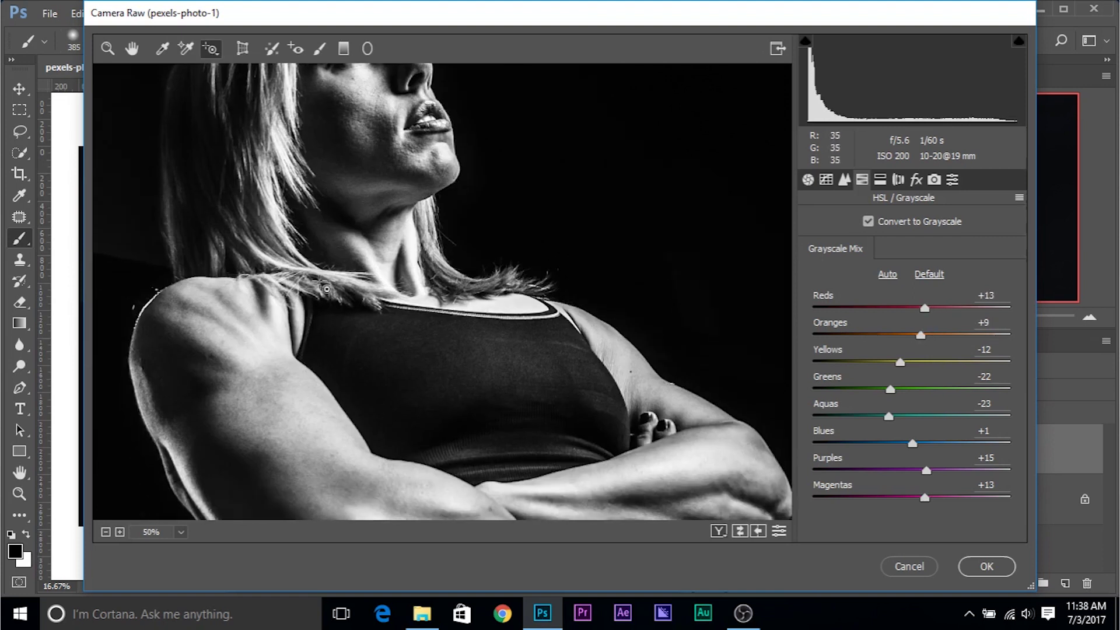
{"action": "mouse_move", "coordinate": [270, 426]}
{"action": "left_mouse_down"}
{"action": "mouse_move", "coordinate": [270, 417]}
{"action": "mouse_move", "coordinate": [279, 434]}
{"action": "left_mouse_up"}
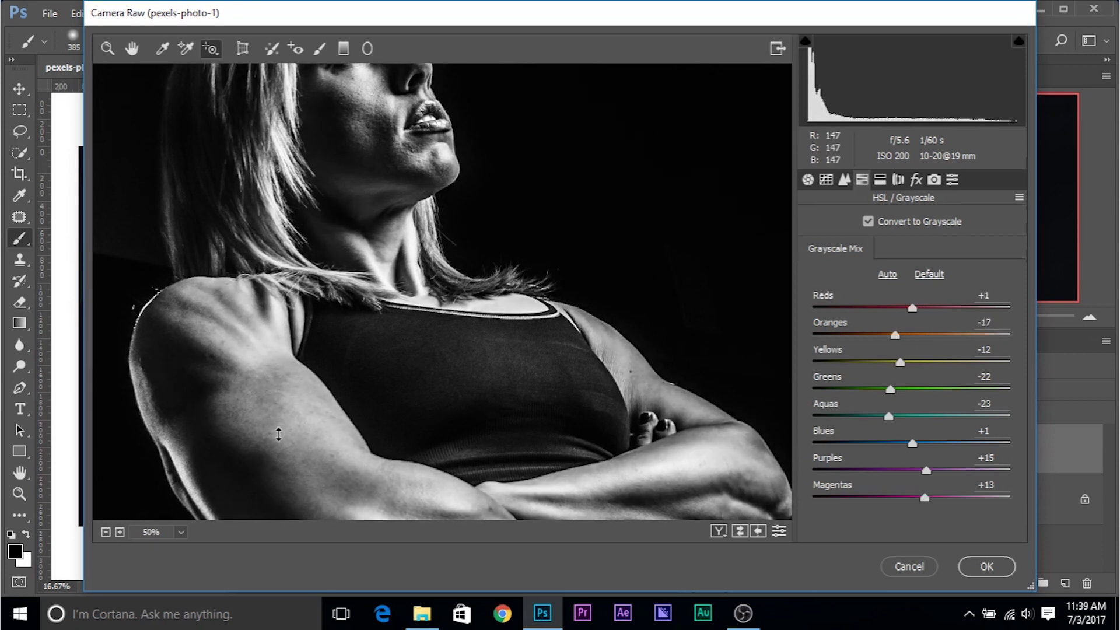
{"action": "scroll", "coordinate": [369, 212], "scroll_direction": "up", "scroll_amount": 3}
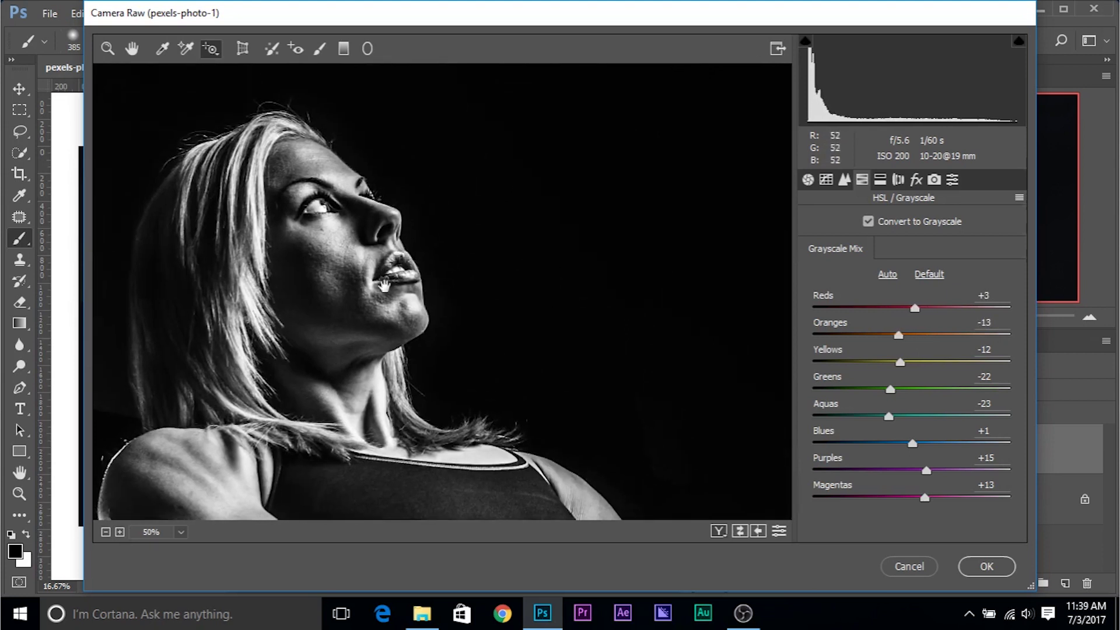
Step: Brighten the blue tones with the Targeted Adjustment Tool, bringing Blues to +88 and Purples to +59 in the Grayscale Mix
{"action": "key", "text": "ctrl+minus"}
{"action": "key", "text": "ctrl+minus"}
{"action": "key", "text": "ctrl+minus"}
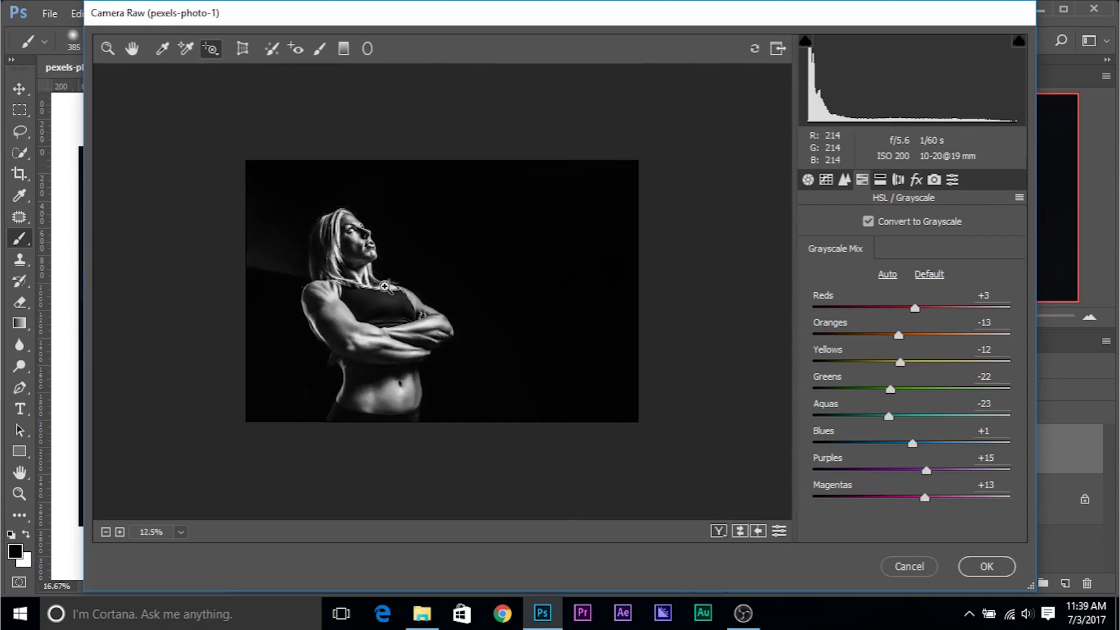
{"action": "key", "text": "ctrl+plus"}
{"action": "key", "text": "ctrl+plus"}
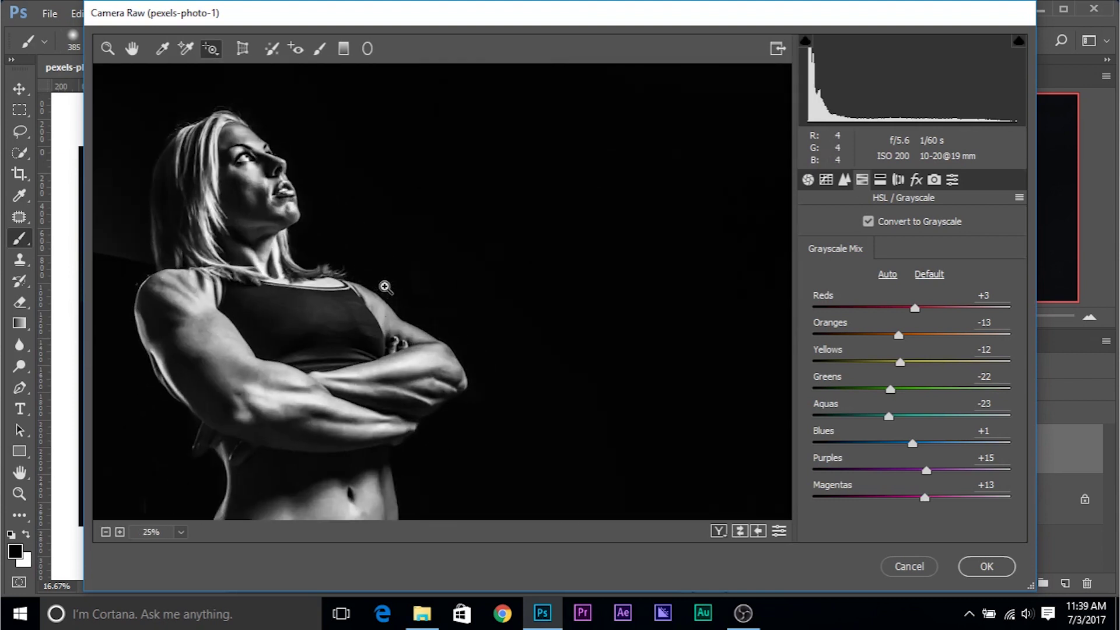
{"action": "left_click_drag", "start_coordinate": [427, 356], "coordinate": [515, 334]}
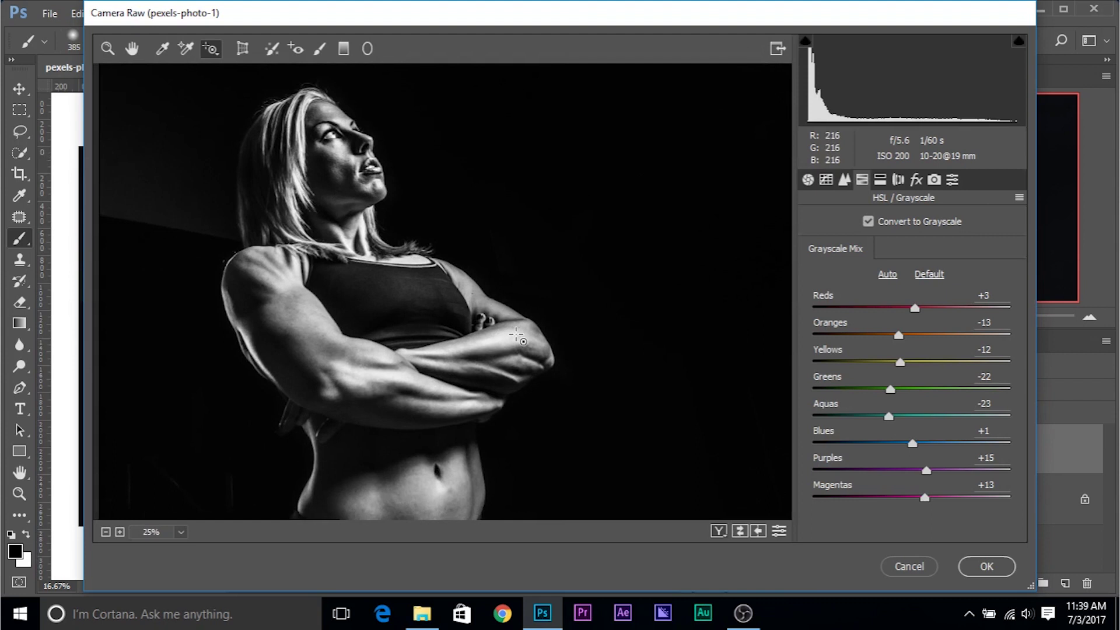
{"action": "left_click_drag", "start_coordinate": [539, 333], "coordinate": [296, 227]}
{"action": "left_click_drag", "start_coordinate": [509, 389], "coordinate": [416, 206]}
{"action": "key", "text": "ctrl+minus"}
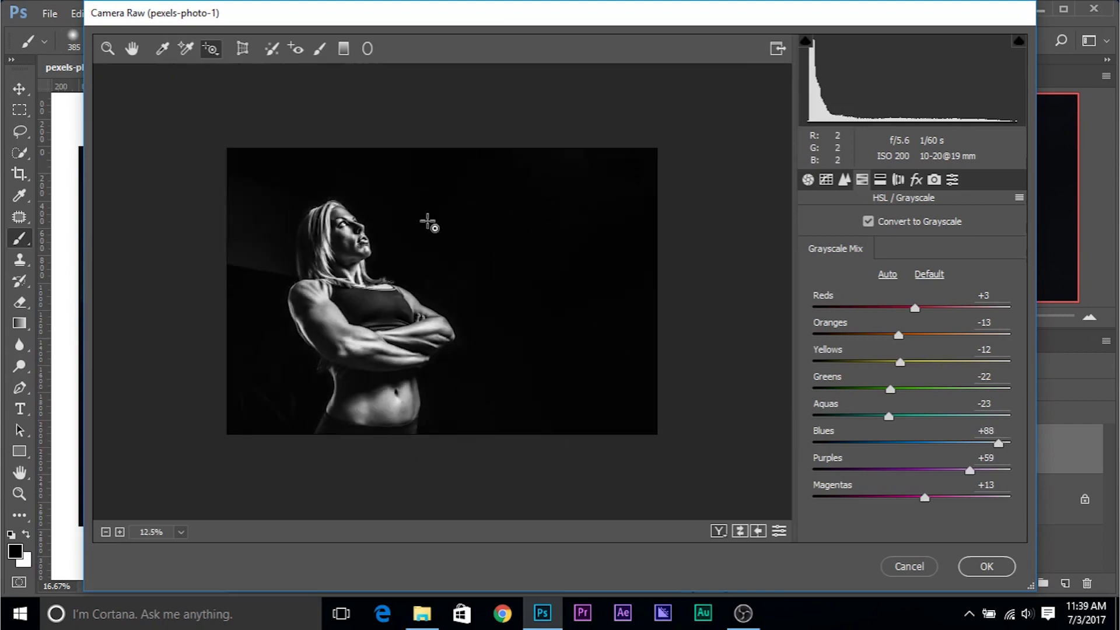
{"action": "key", "text": "ctrl+plus"}
{"action": "key", "text": "ctrl+minus"}
Step: Set Blacks to -53 and Whites to +48, apply the Camera Raw Filter, and compare the result with the original color photo
{"action": "left_click", "coordinate": [807, 179]}
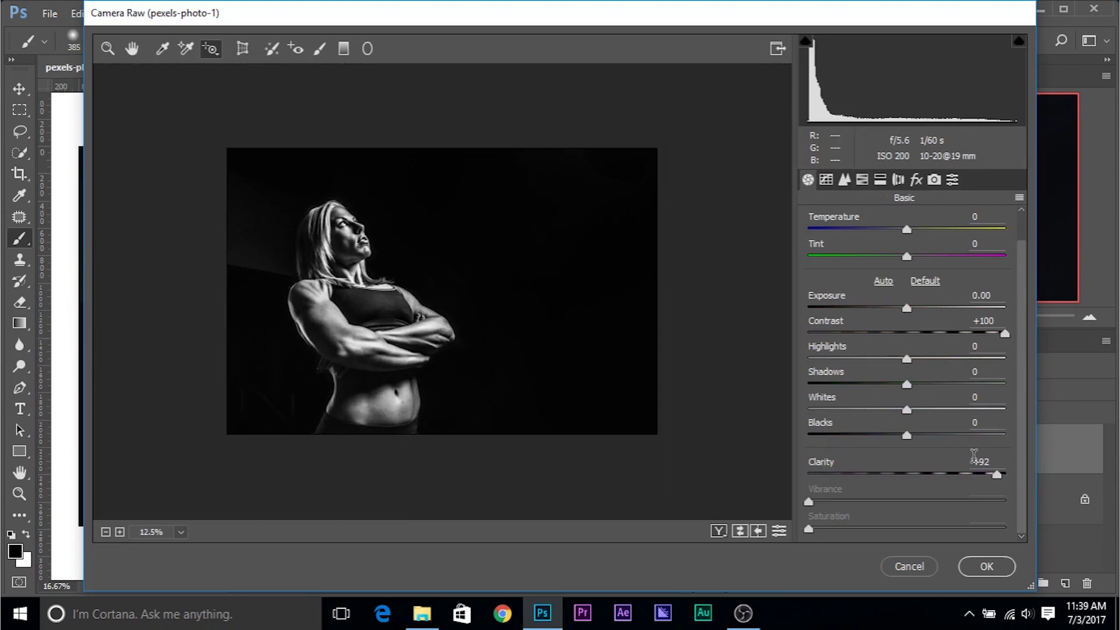
{"action": "left_click_drag", "start_coordinate": [906, 435], "coordinate": [855, 420]}
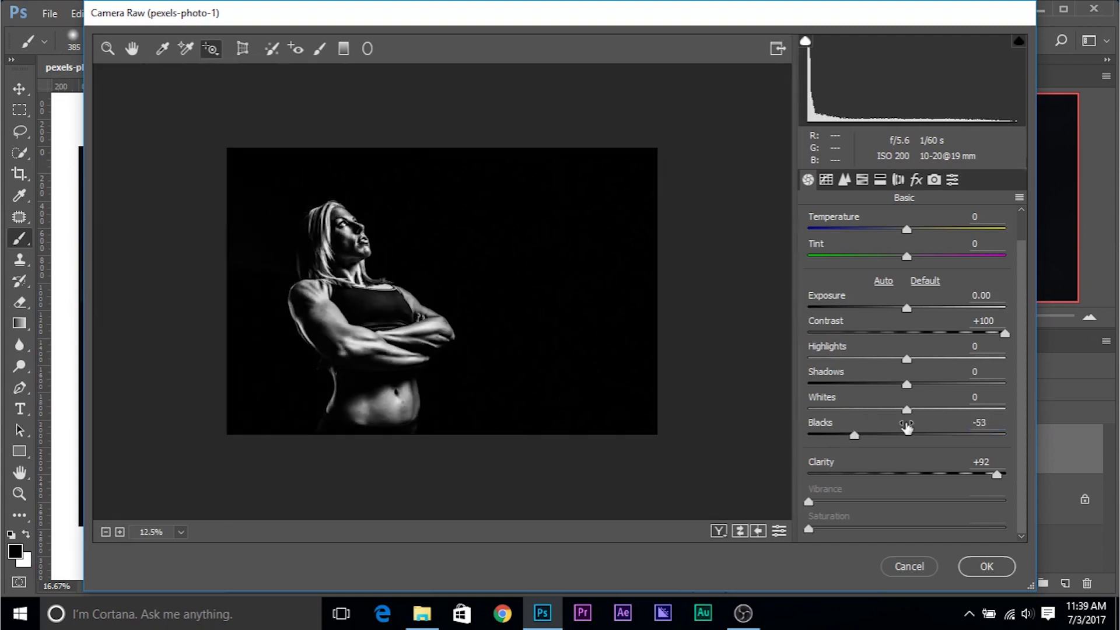
{"action": "key", "text": "ctrl+plus"}
{"action": "left_click_drag", "start_coordinate": [904, 412], "coordinate": [952, 409]}
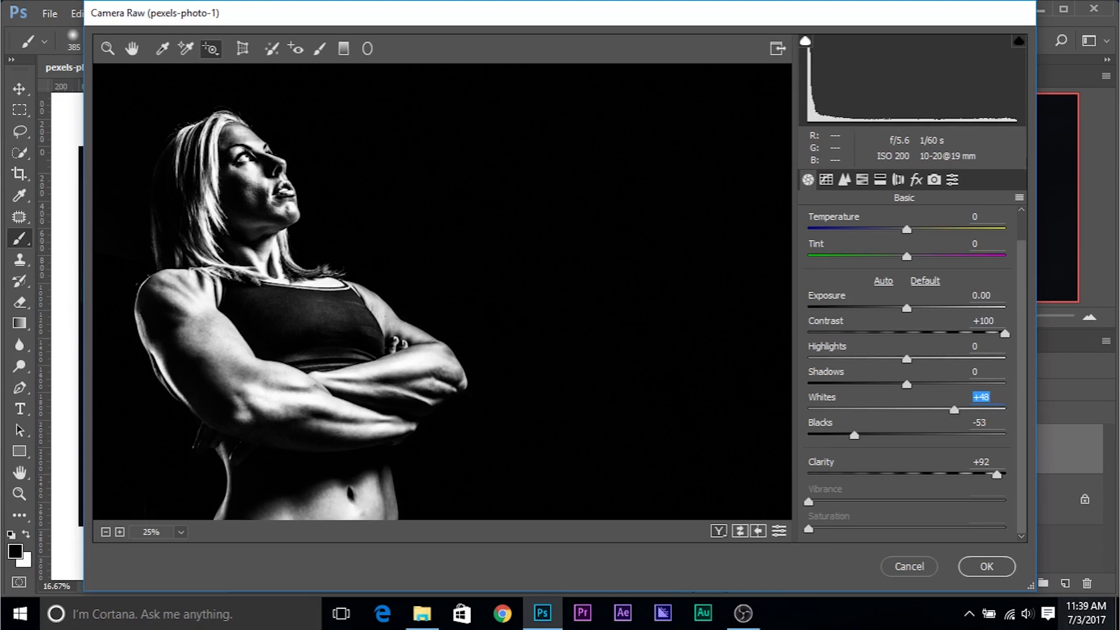
{"action": "left_click", "coordinate": [993, 565]}
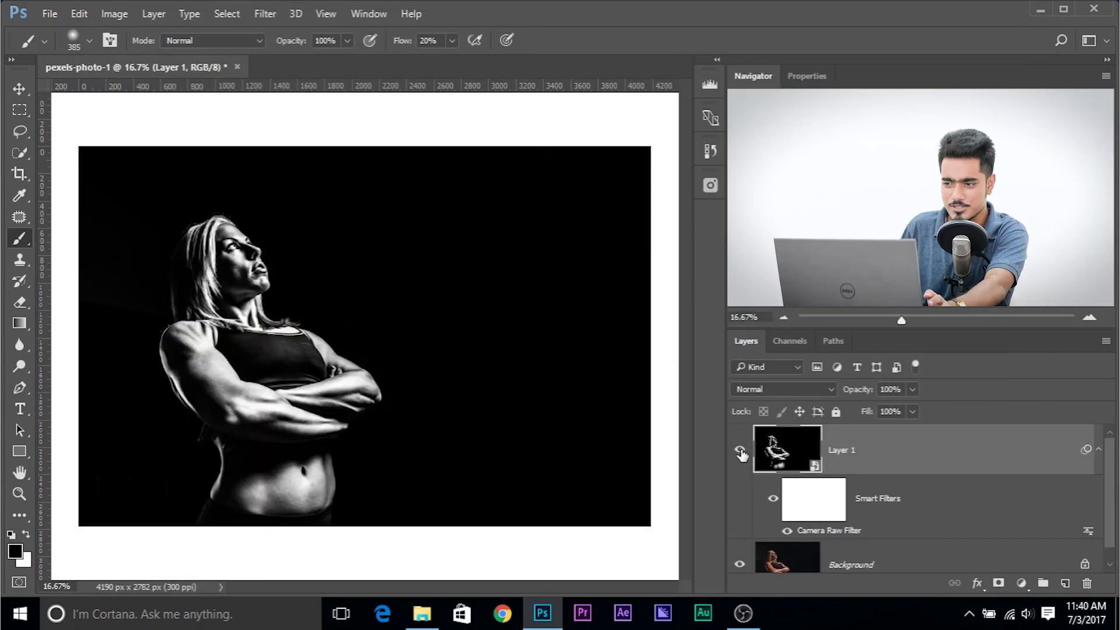
{"action": "left_click", "coordinate": [739, 451]}
{"action": "left_click", "coordinate": [739, 451]}
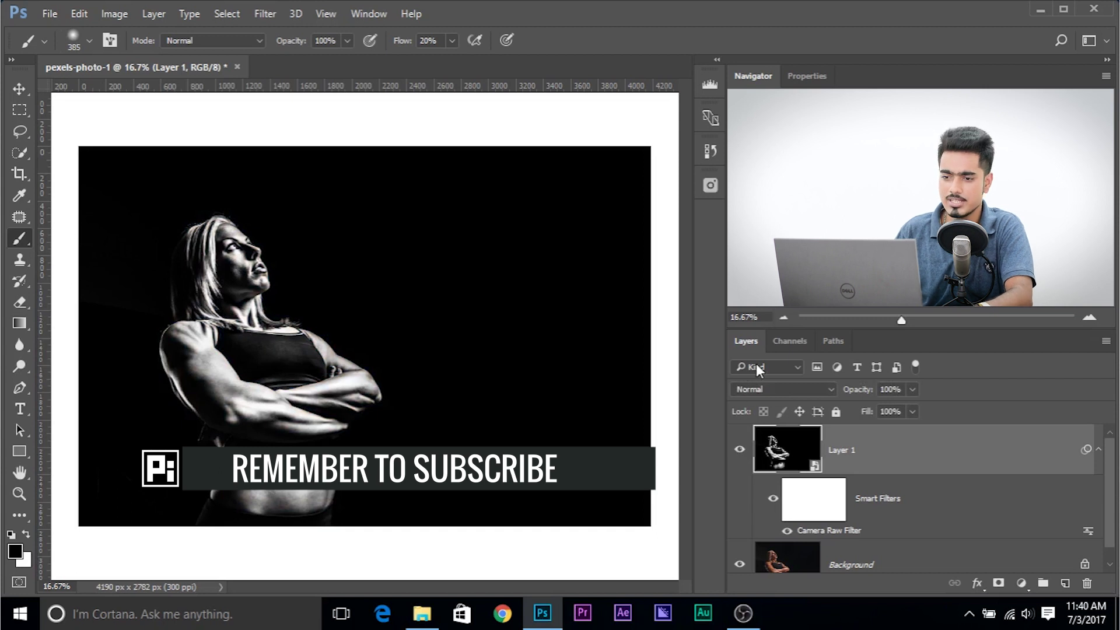
Step: Insert the dark woven mesh texture from the Pexels photos as a new layer above Layer 1
{"action": "left_click", "coordinate": [709, 186]}
{"action": "scroll", "coordinate": [249, 257], "scroll_direction": "down", "scroll_amount": 5}
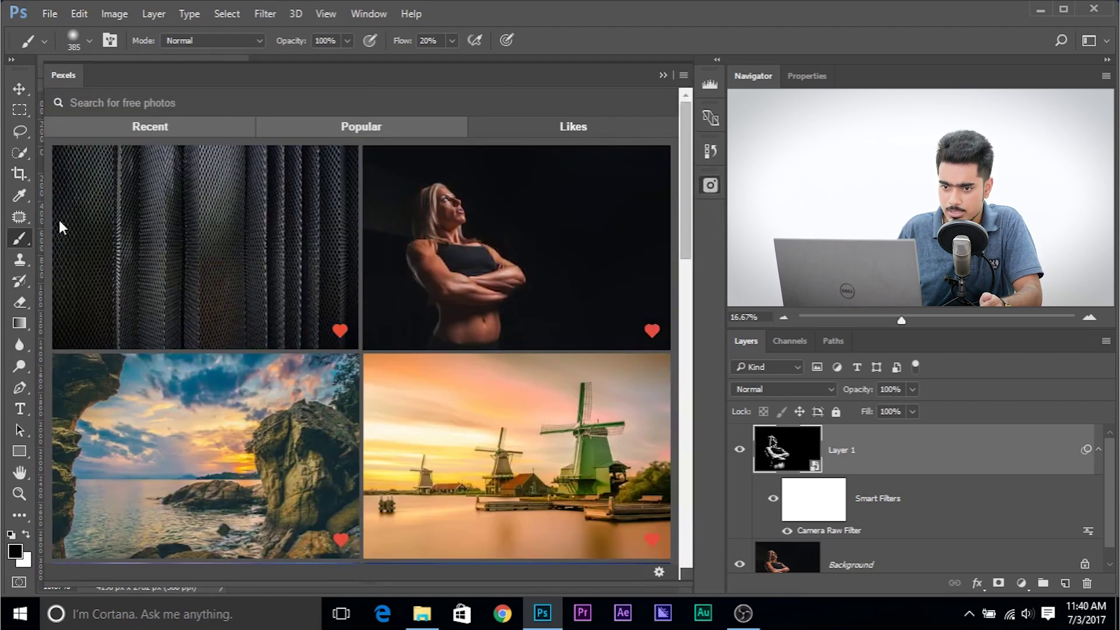
{"action": "left_click_drag", "start_coordinate": [45, 216], "coordinate": [431, 258]}
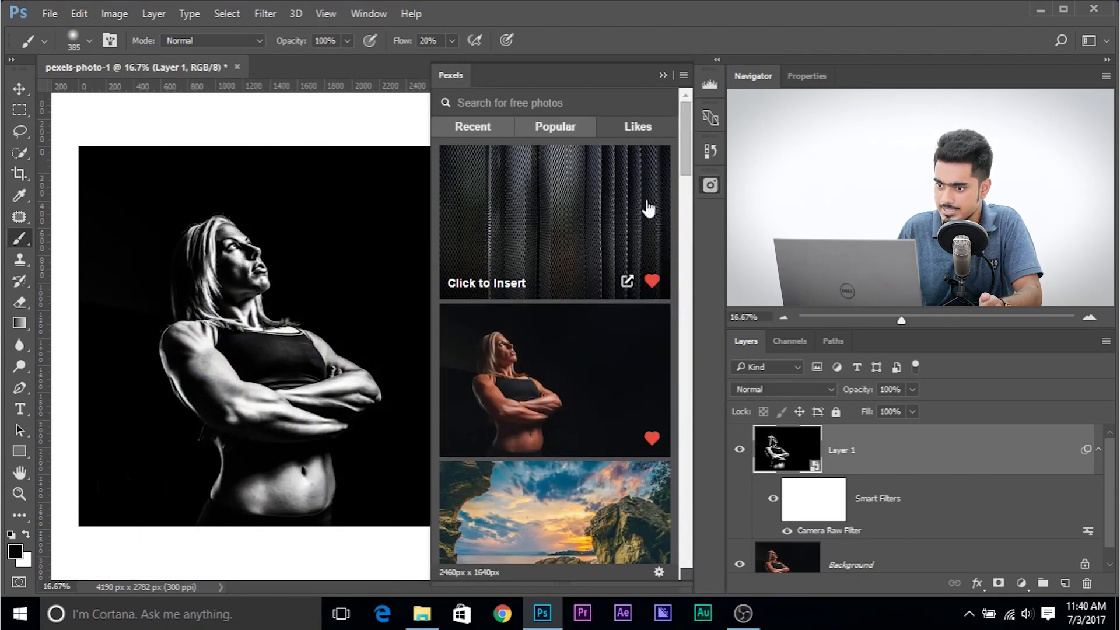
{"action": "left_click", "coordinate": [570, 221]}
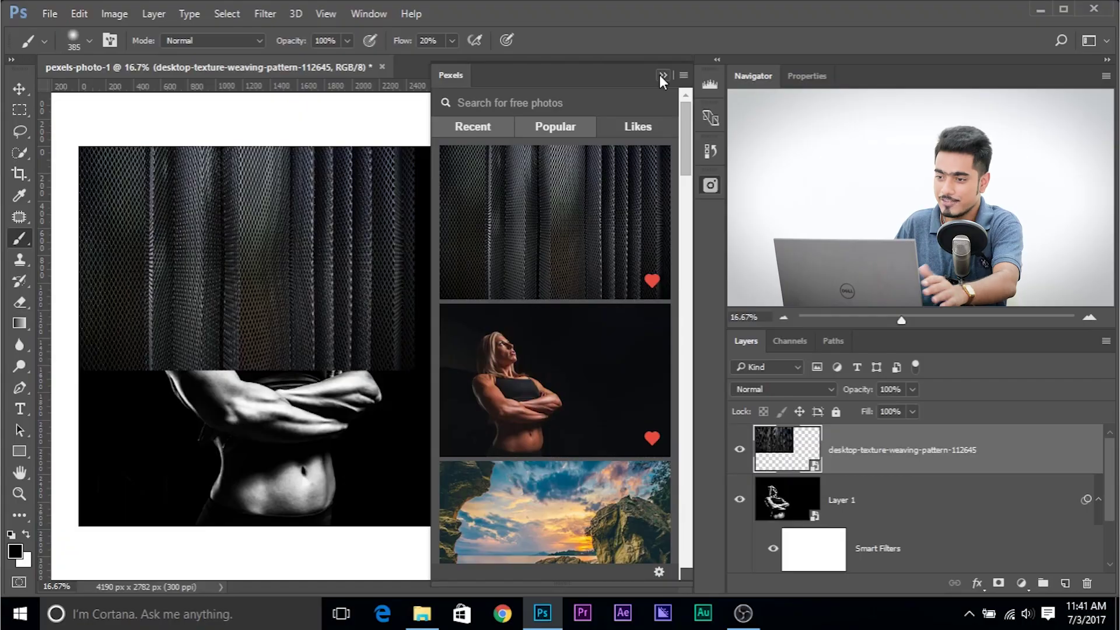
{"action": "left_click", "coordinate": [659, 75]}
Step: Scale the mesh texture layer up so it covers the whole canvas
{"action": "key", "text": "ctrl+minus"}
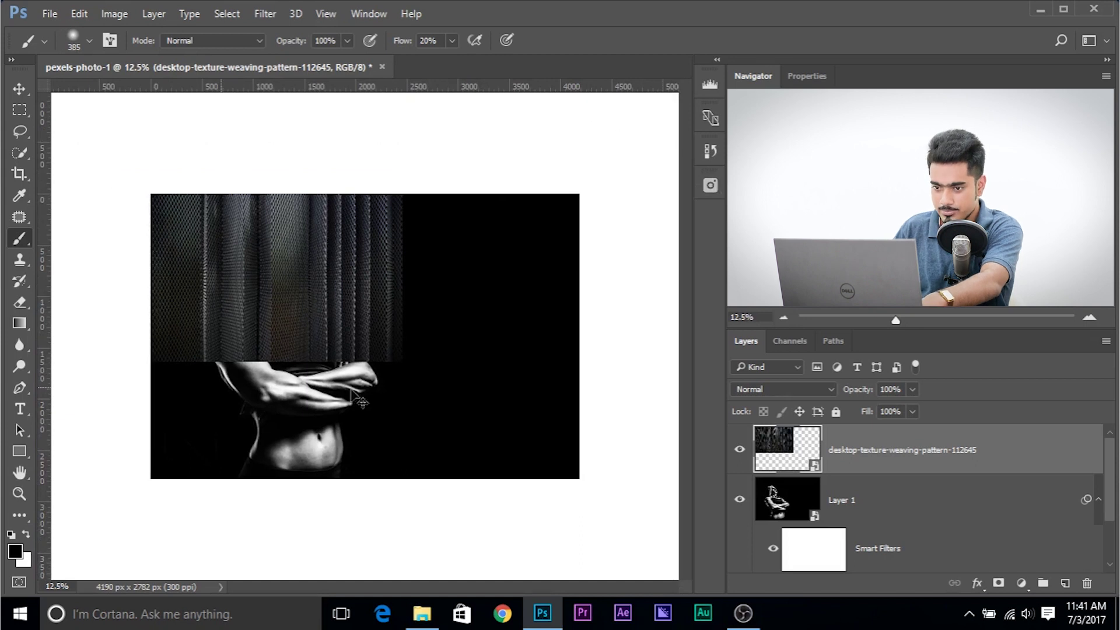
{"action": "key", "text": "ctrl+t"}
{"action": "left_click_drag", "start_coordinate": [402, 353], "coordinate": [574, 477]}
{"action": "key", "text": "Return"}
{"action": "key", "text": "b"}
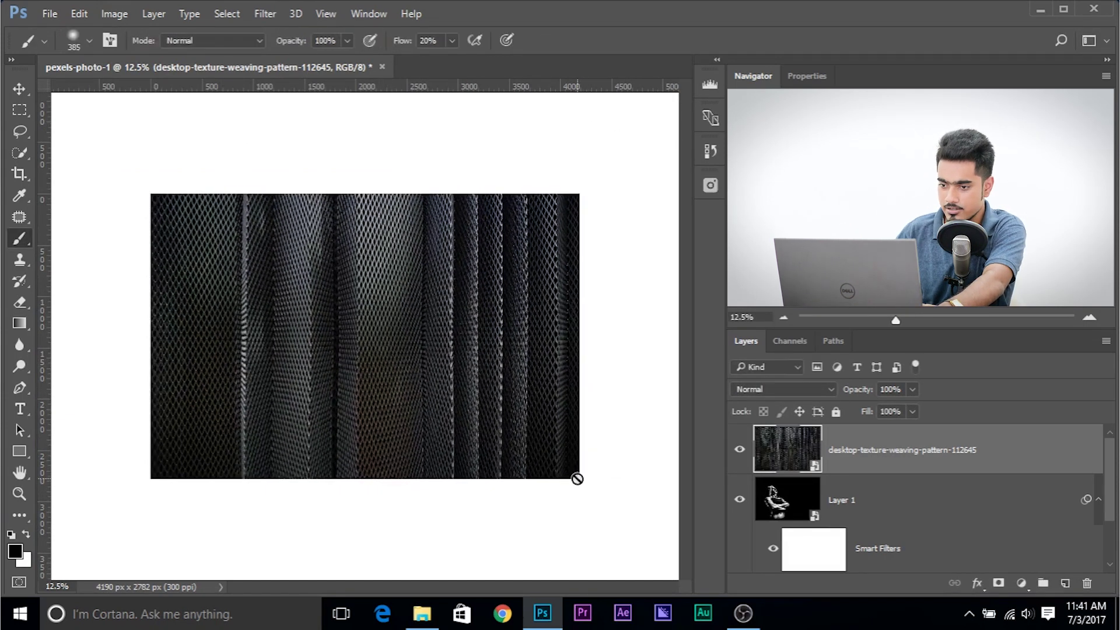
Step: Try the Overlay blend mode on the mesh texture layer and check its effect on the woman up close
{"action": "left_click", "coordinate": [822, 389]}
{"action": "left_click", "coordinate": [779, 218]}
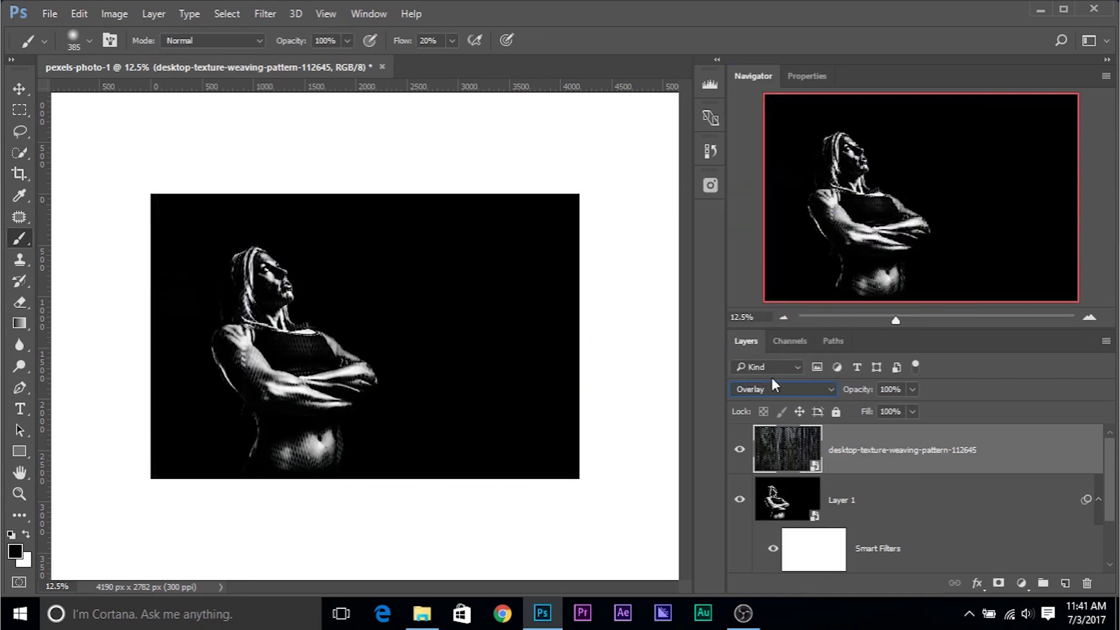
{"action": "key", "text": "ctrl+plus"}
{"action": "key", "text": "ctrl+plus"}
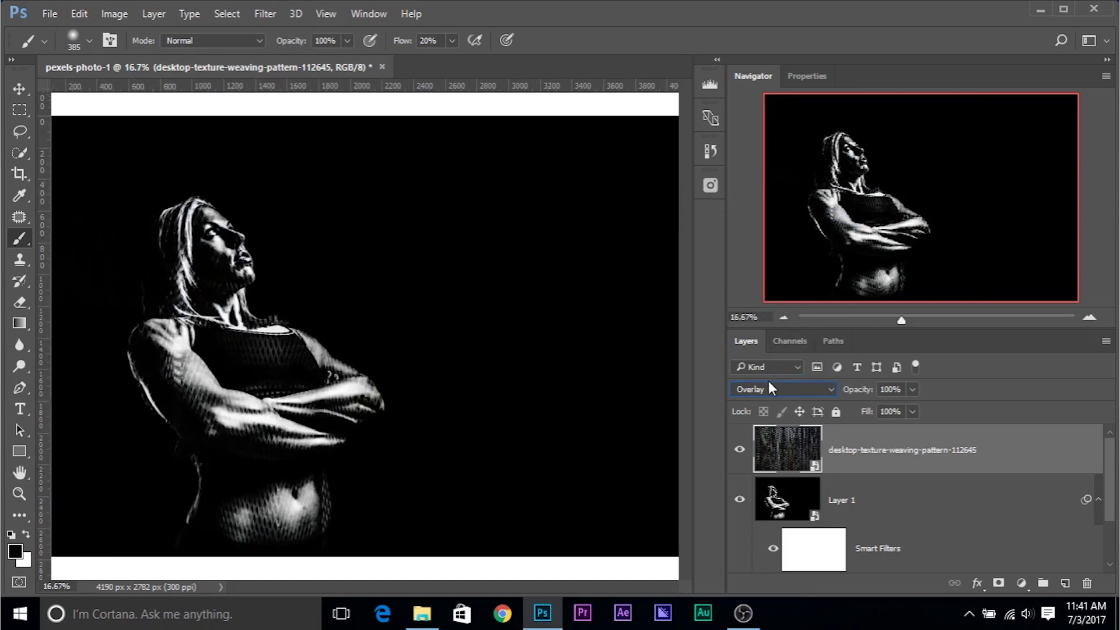
{"action": "left_click_drag", "start_coordinate": [563, 322], "coordinate": [660, 414]}
Step: Try the Lighten blend mode on the mesh texture layer, and set it to Screen instead
{"action": "left_click", "coordinate": [759, 387]}
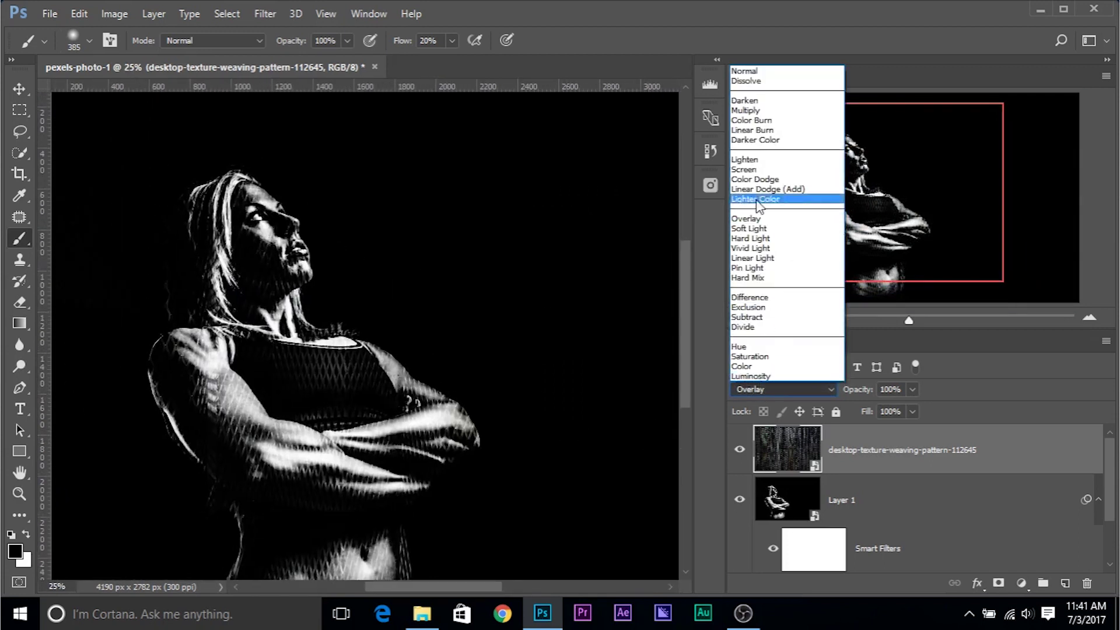
{"action": "left_click", "coordinate": [757, 164]}
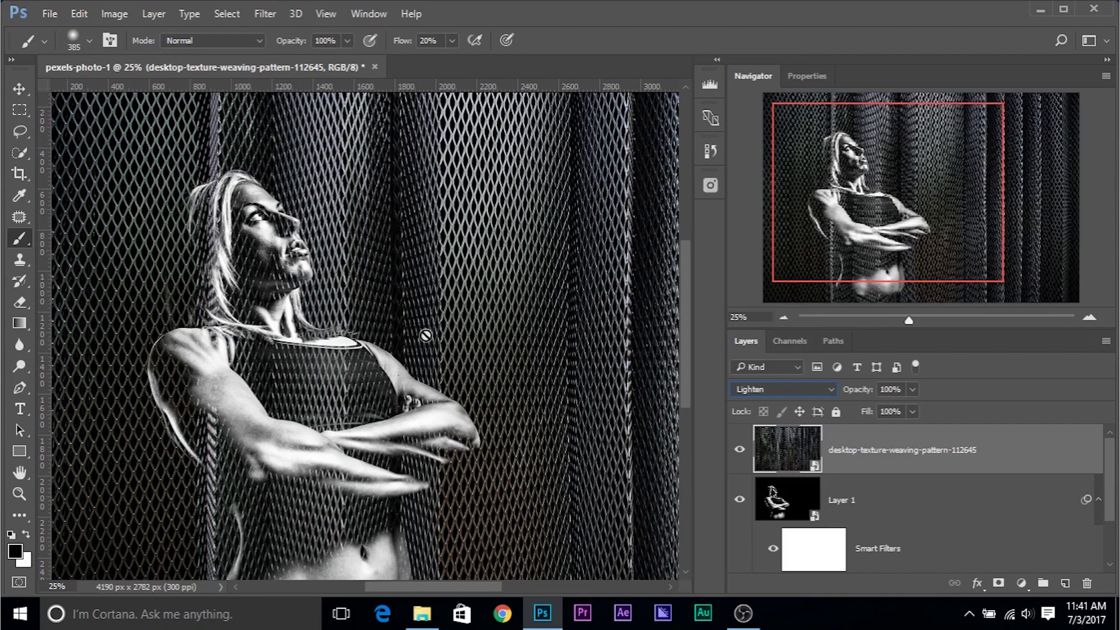
{"action": "key", "text": "ctrl+minus"}
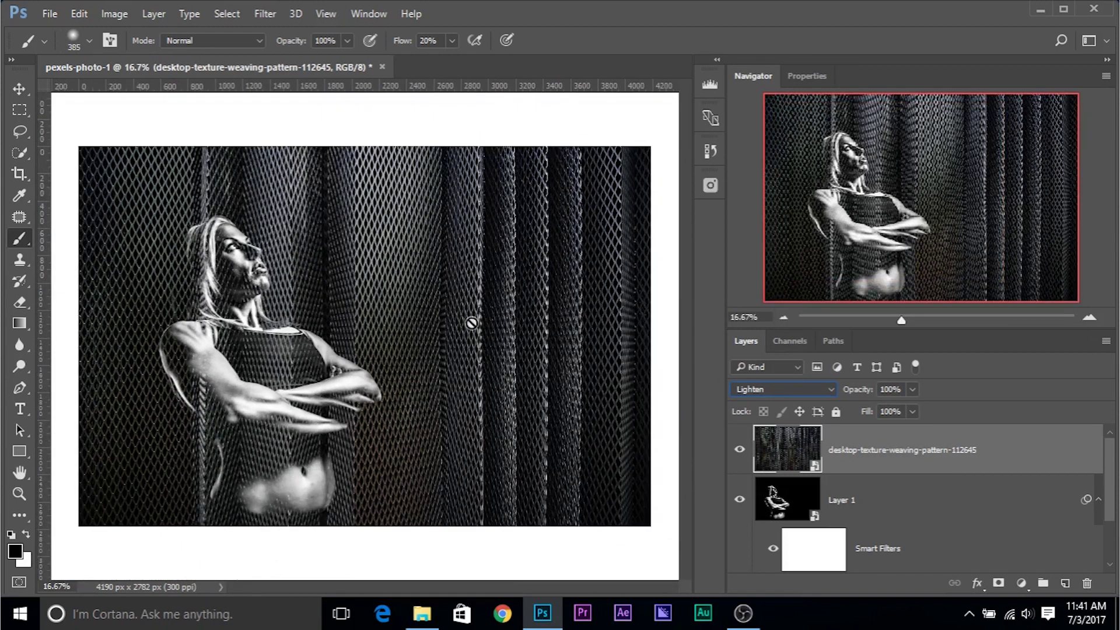
{"action": "left_click", "coordinate": [757, 387]}
{"action": "left_click", "coordinate": [755, 168]}
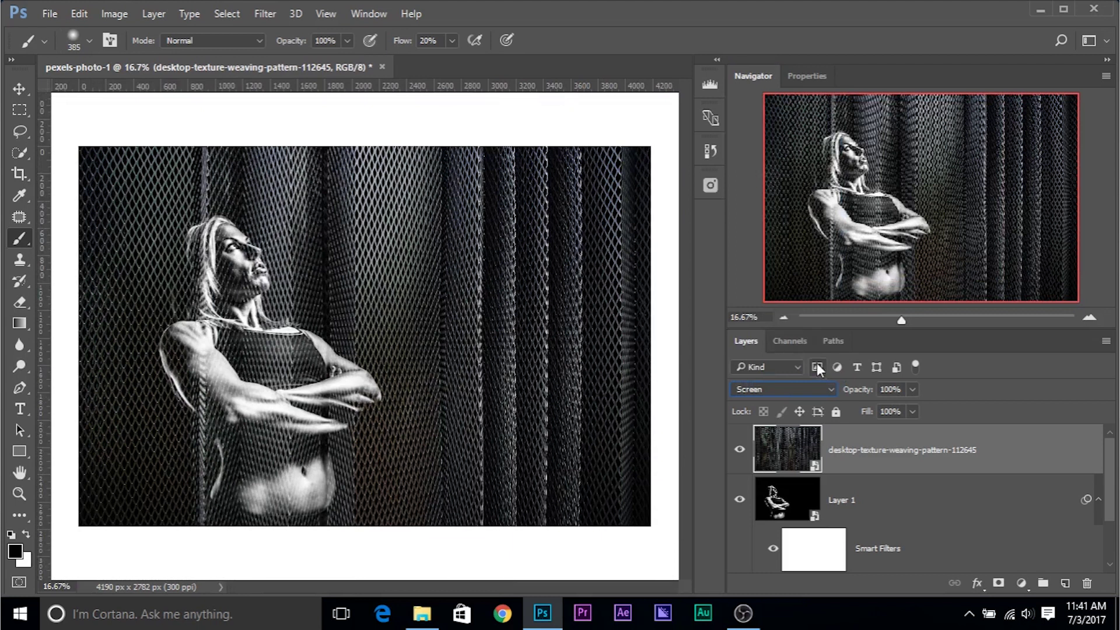
Step: Set the mesh texture layer's blend mode to Normal and reduce its opacity to 45%
{"action": "left_click", "coordinate": [815, 386]}
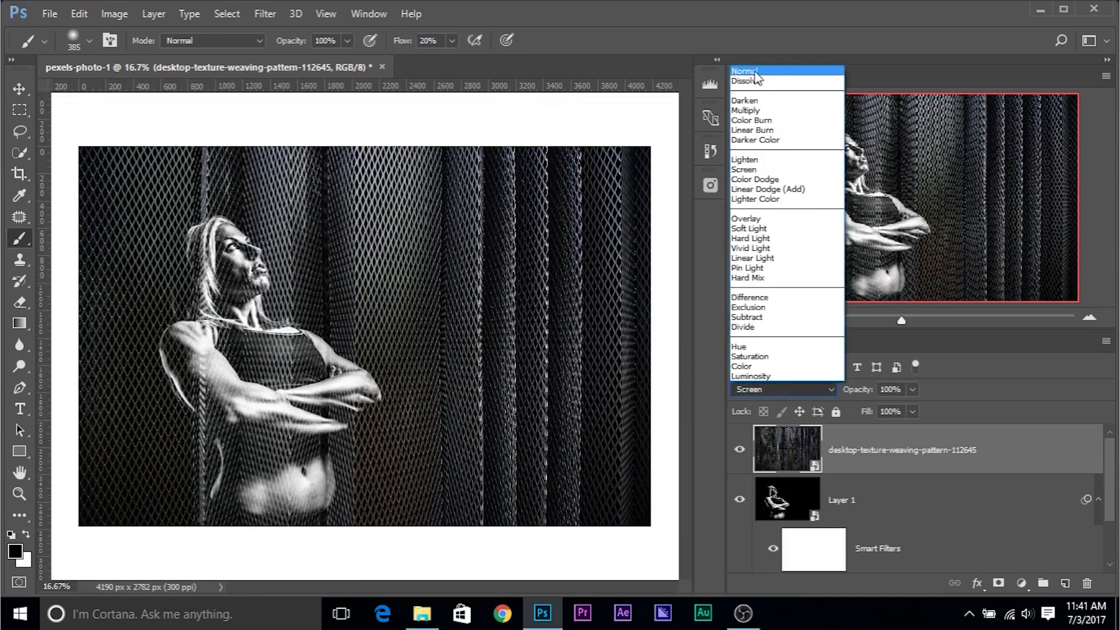
{"action": "left_click", "coordinate": [799, 71]}
{"action": "left_click", "coordinate": [911, 390]}
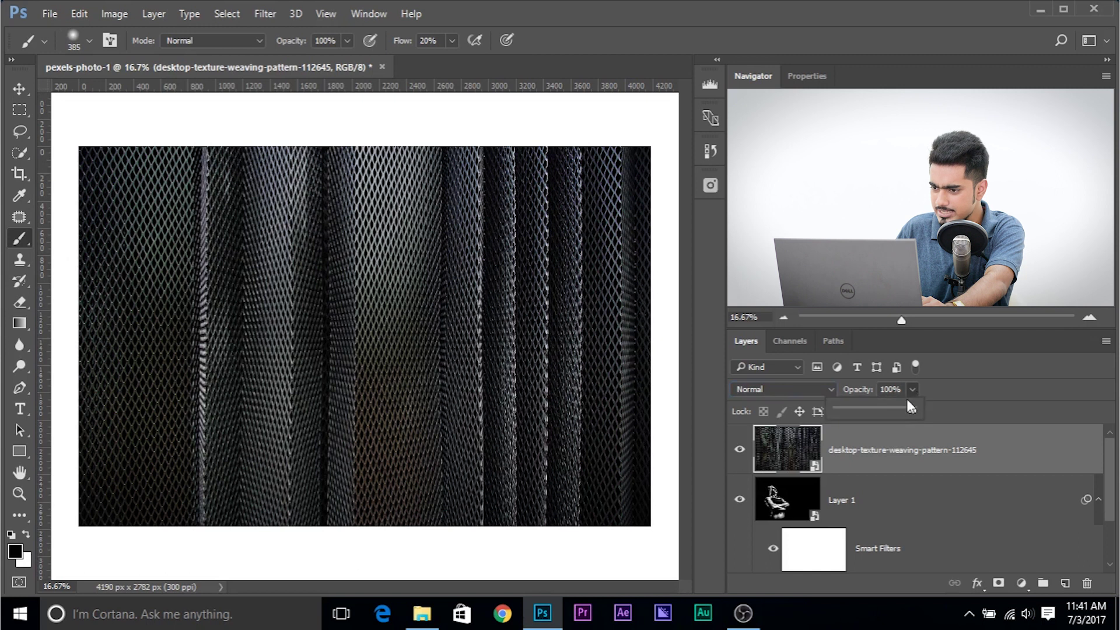
{"action": "mouse_move", "coordinate": [887, 407]}
{"action": "left_mouse_down"}
{"action": "mouse_move", "coordinate": [856, 406]}
{"action": "mouse_move", "coordinate": [870, 404]}
{"action": "left_mouse_up"}
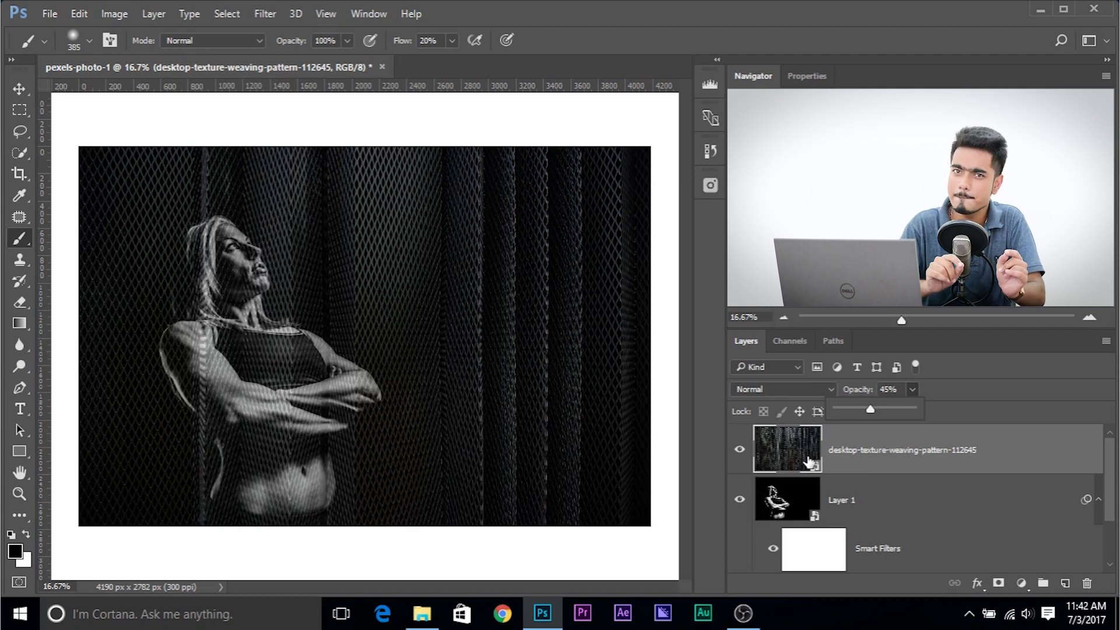
Step: Open the mesh texture layer's Blending Options and place the dialog so the woman stays in view
{"action": "right_click", "coordinate": [1021, 447]}
{"action": "left_click", "coordinate": [742, 96]}
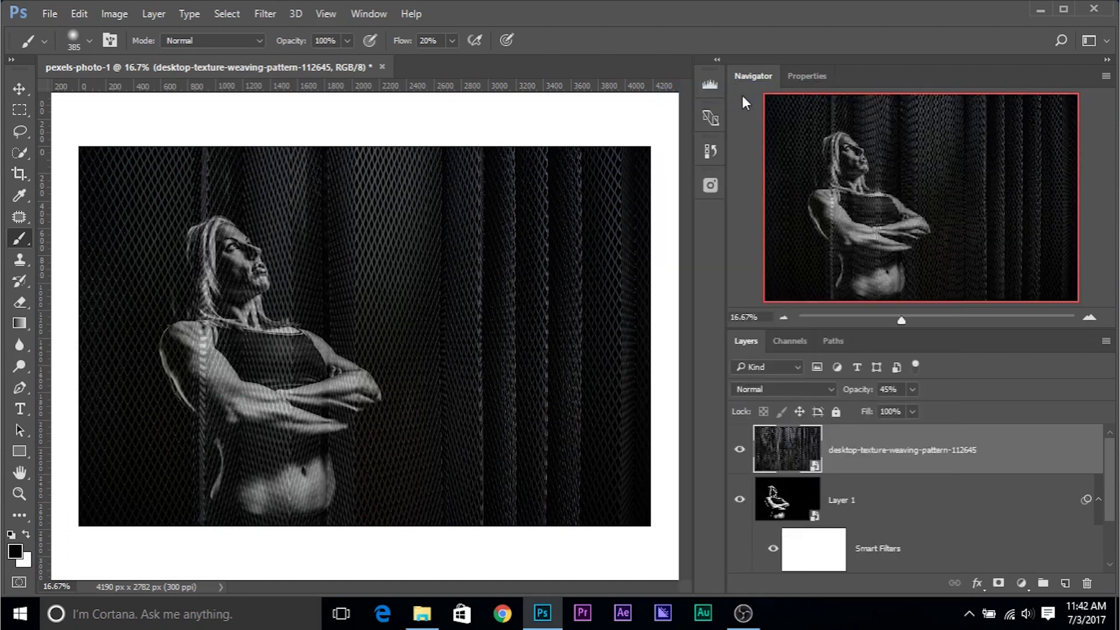
{"action": "left_click_drag", "start_coordinate": [312, 103], "coordinate": [375, 502]}
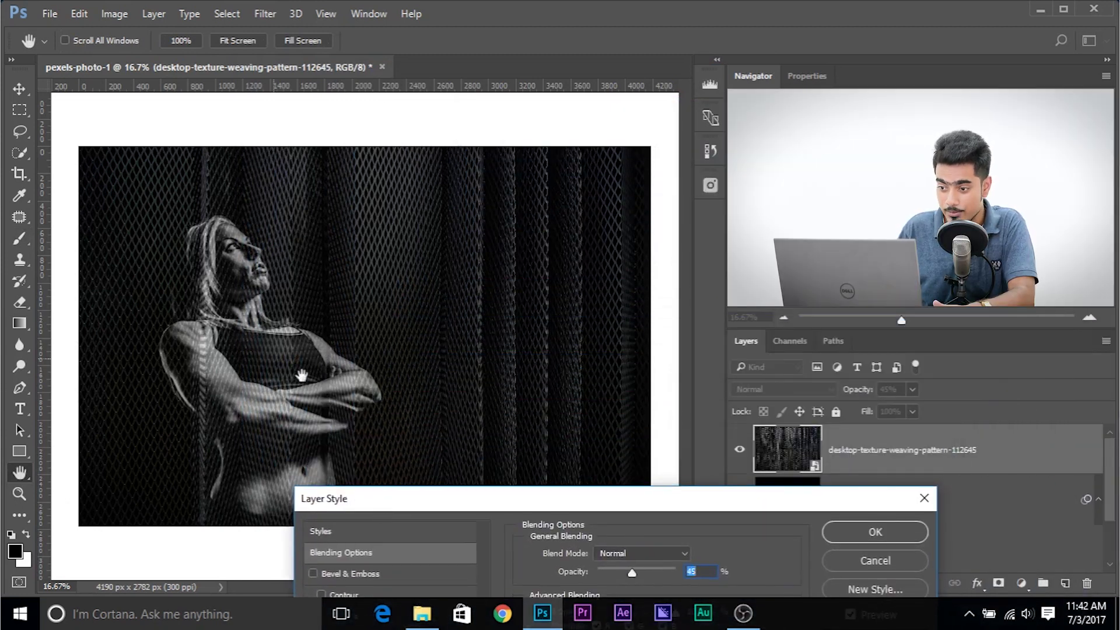
{"action": "left_click_drag", "start_coordinate": [677, 506], "coordinate": [454, 168]}
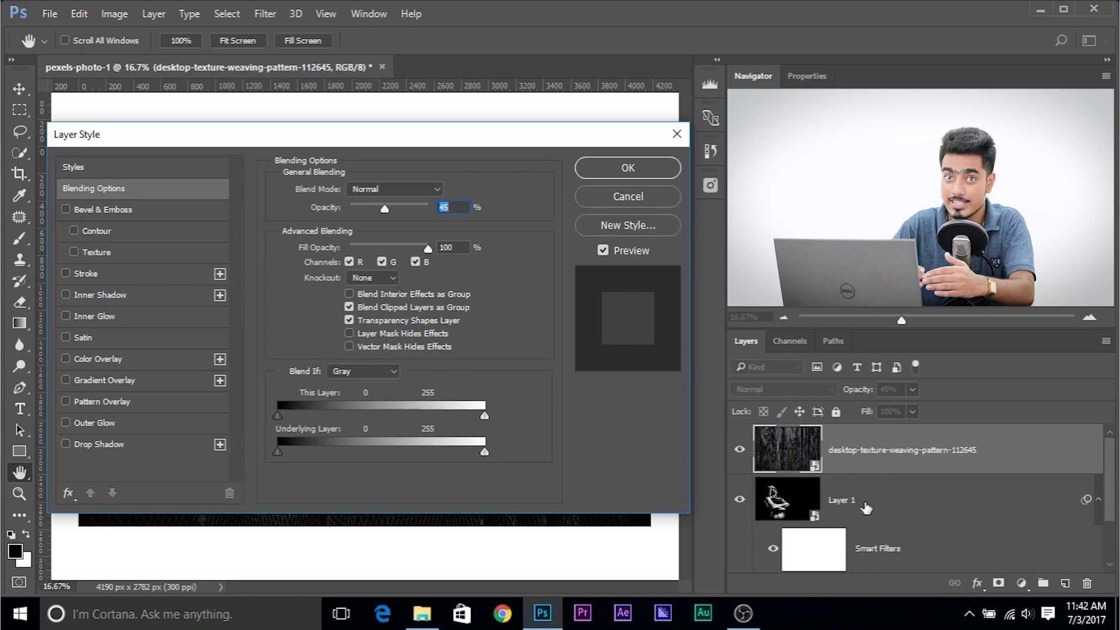
{"action": "left_click_drag", "start_coordinate": [357, 137], "coordinate": [799, 125]}
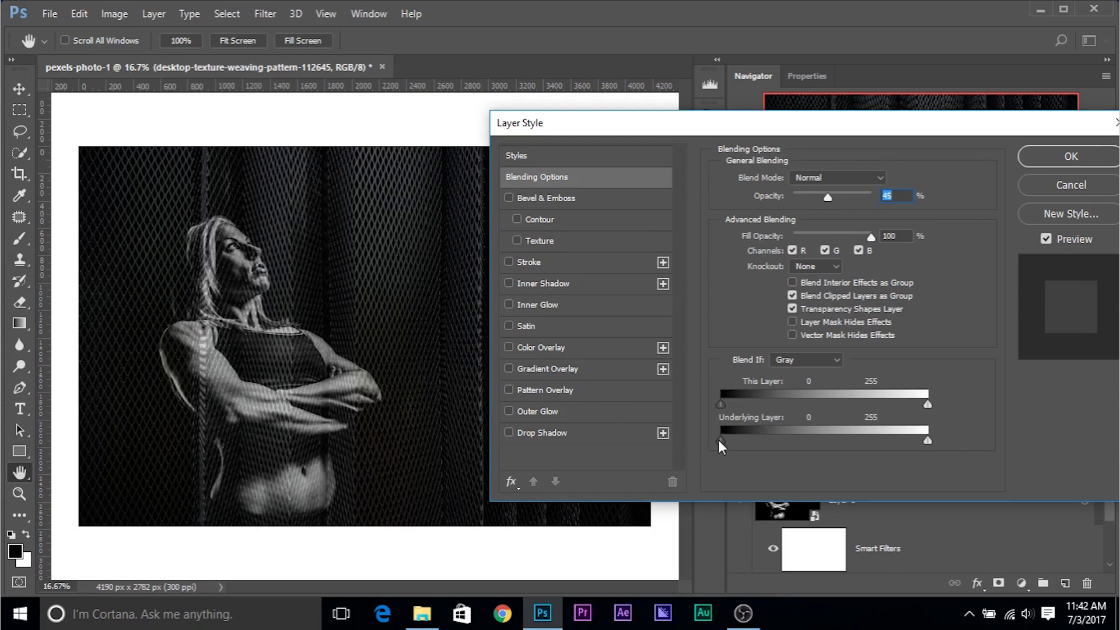
Step: Try raising the Blend If black point for Underlying Layer to 54, and return it to 0
{"action": "left_click_drag", "start_coordinate": [722, 442], "coordinate": [765, 438]}
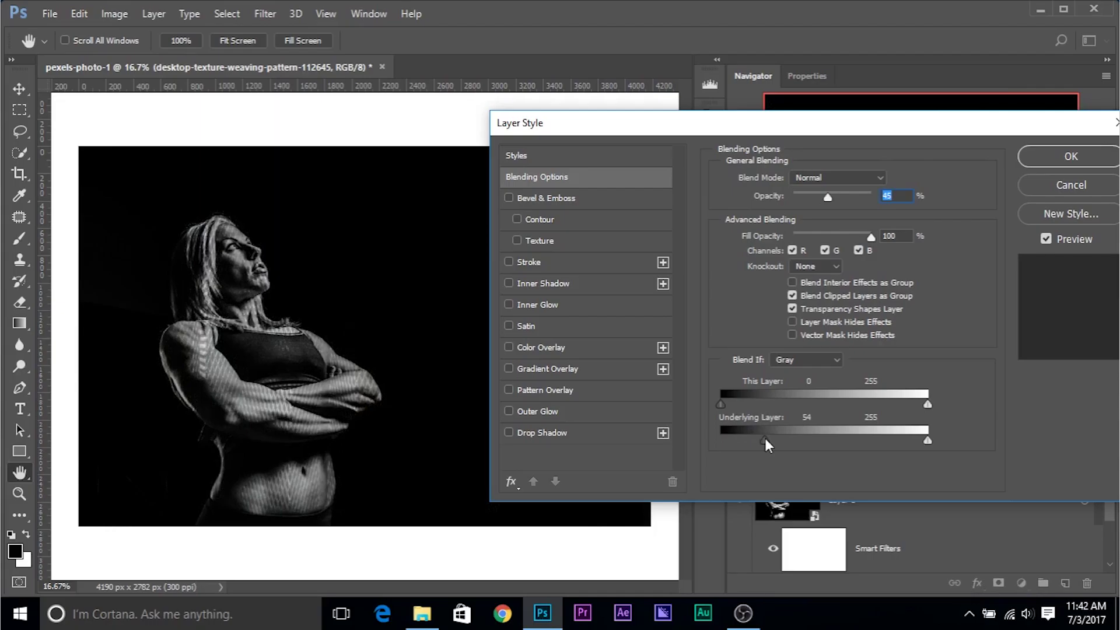
{"action": "left_click_drag", "start_coordinate": [762, 438], "coordinate": [721, 441]}
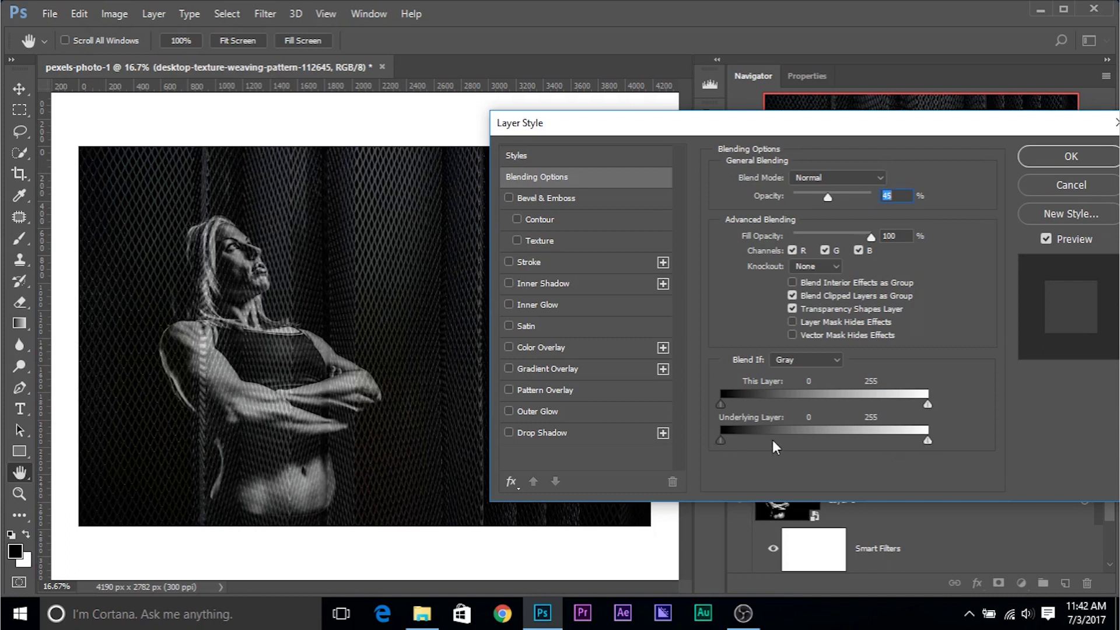
Step: Lower the Blend If white point for Underlying Layer to 17 and apply the layer style
{"action": "left_click_drag", "start_coordinate": [751, 122], "coordinate": [799, 151]}
{"action": "left_click_drag", "start_coordinate": [970, 468], "coordinate": [848, 458]}
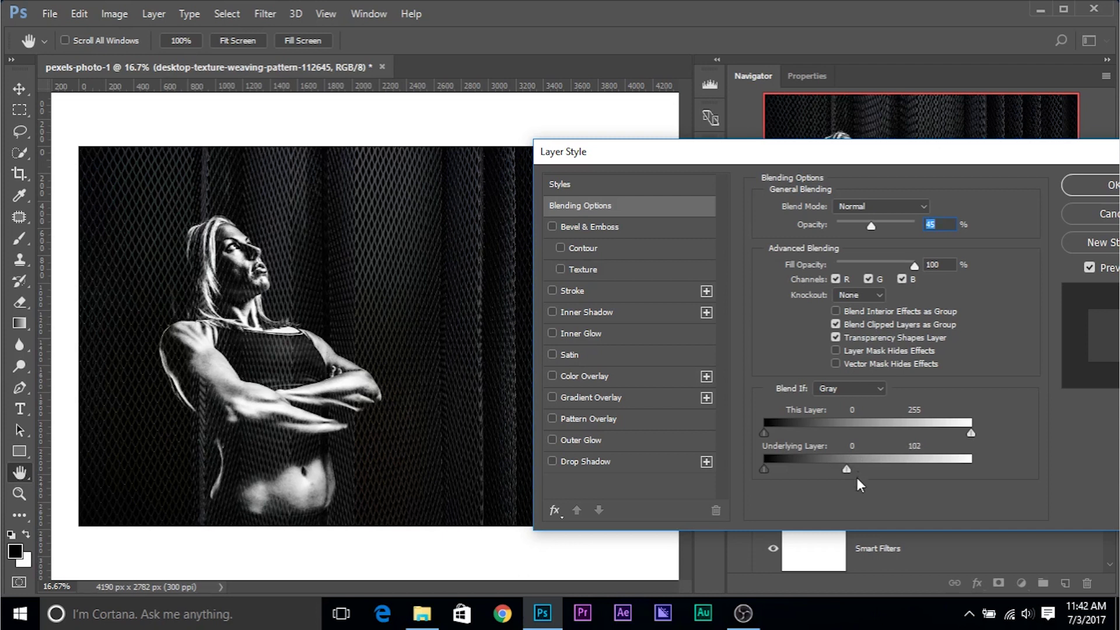
{"action": "left_click_drag", "start_coordinate": [845, 468], "coordinate": [781, 467]}
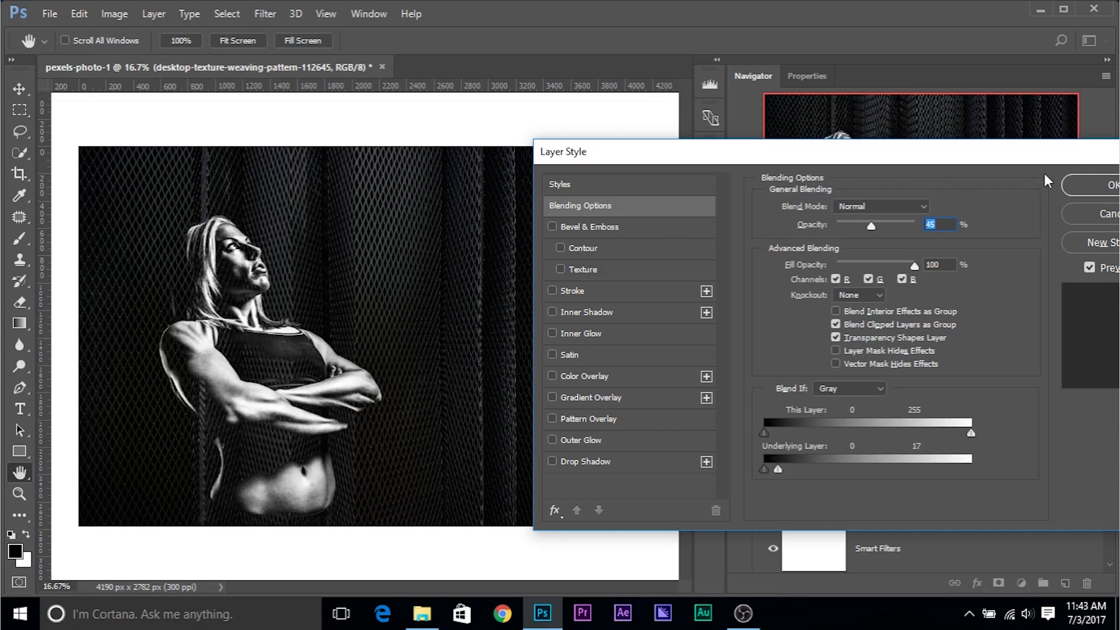
{"action": "key", "text": "b"}
{"action": "left_click", "coordinate": [1088, 185]}
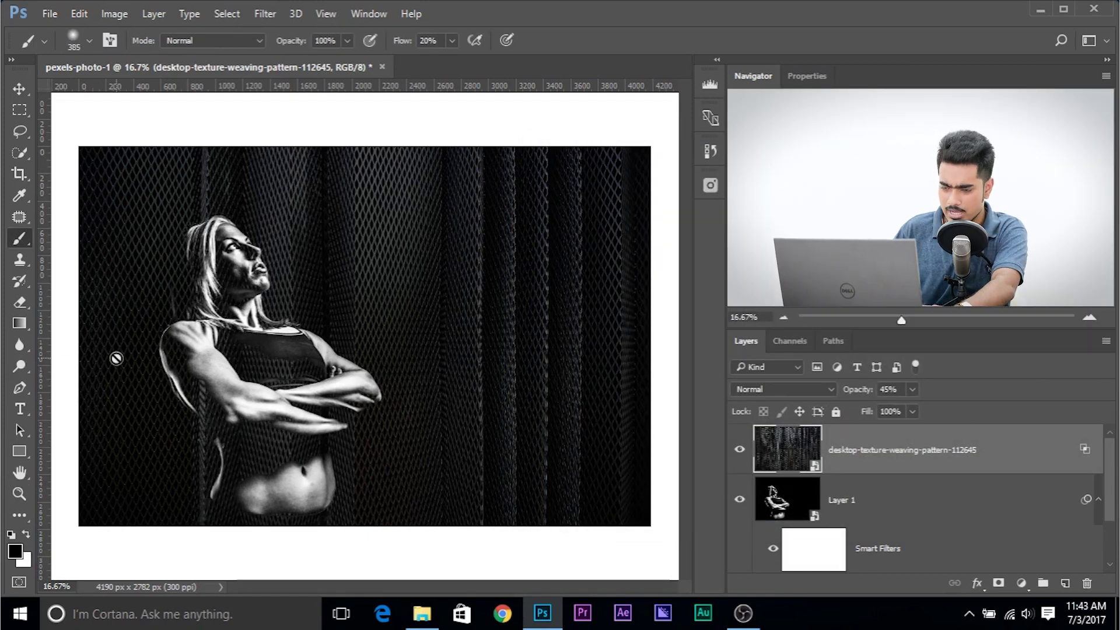
Step: Add a layer mask to the mesh texture layer and prepare a black brush of 457 px with 100% flow
{"action": "key", "text": "ctrl+plus"}
{"action": "key", "text": "ctrl+plus"}
{"action": "left_click_drag", "start_coordinate": [200, 408], "coordinate": [441, 440]}
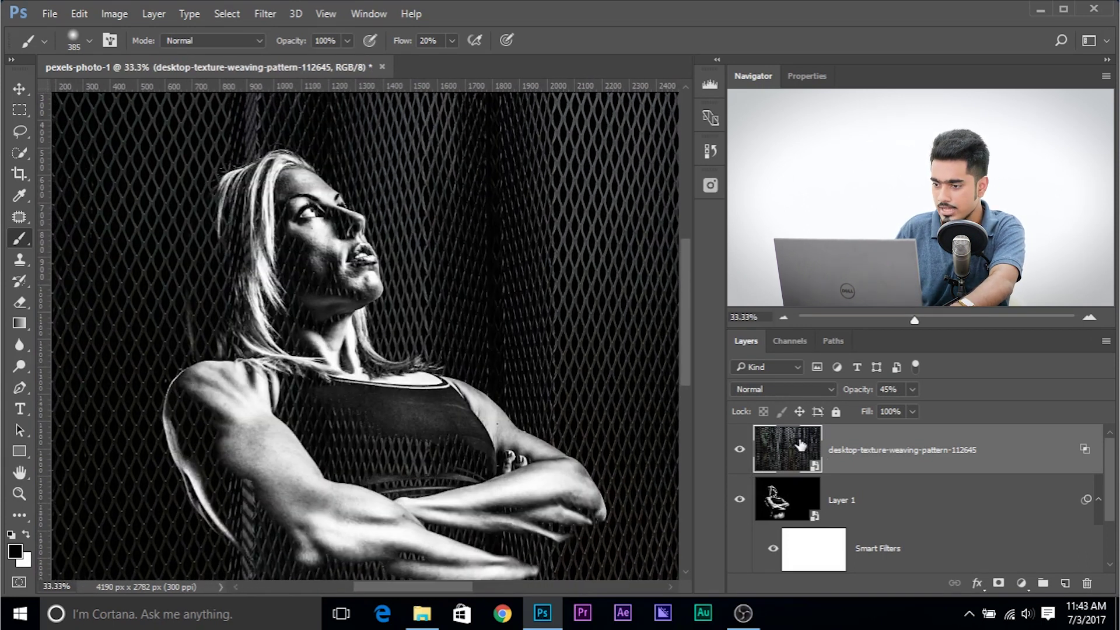
{"action": "left_click", "coordinate": [998, 583]}
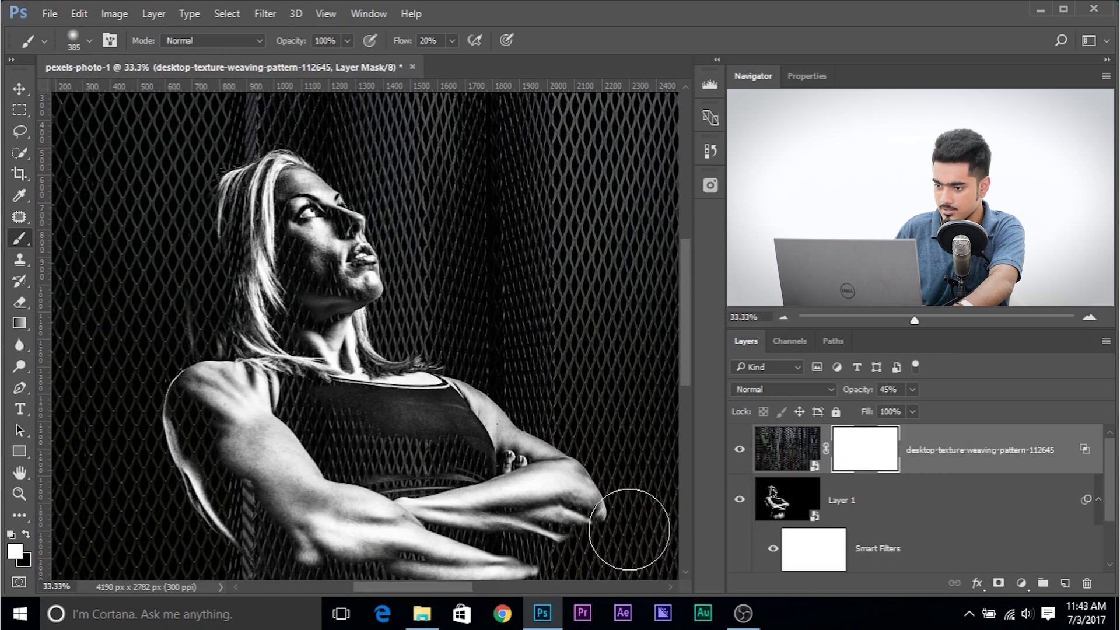
{"action": "key", "text": "ctrl+minus"}
{"action": "key", "text": "ctrl+minus"}
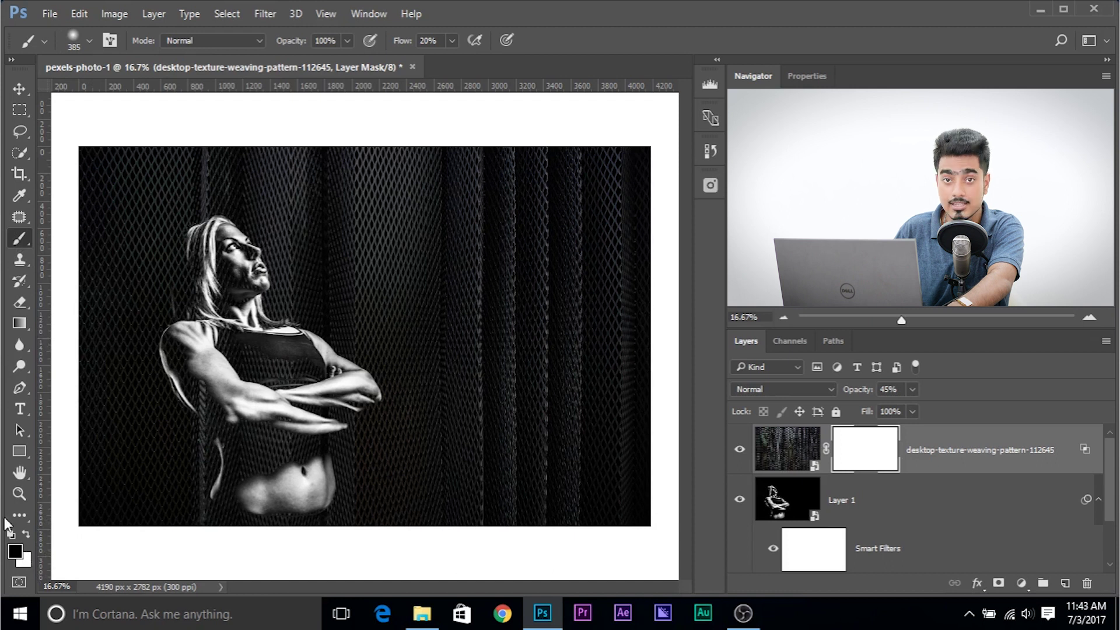
{"action": "right_click", "coordinate": [241, 394], "text": "alt"}
{"action": "left_click_drag", "start_coordinate": [241, 393], "coordinate": [250, 392]}
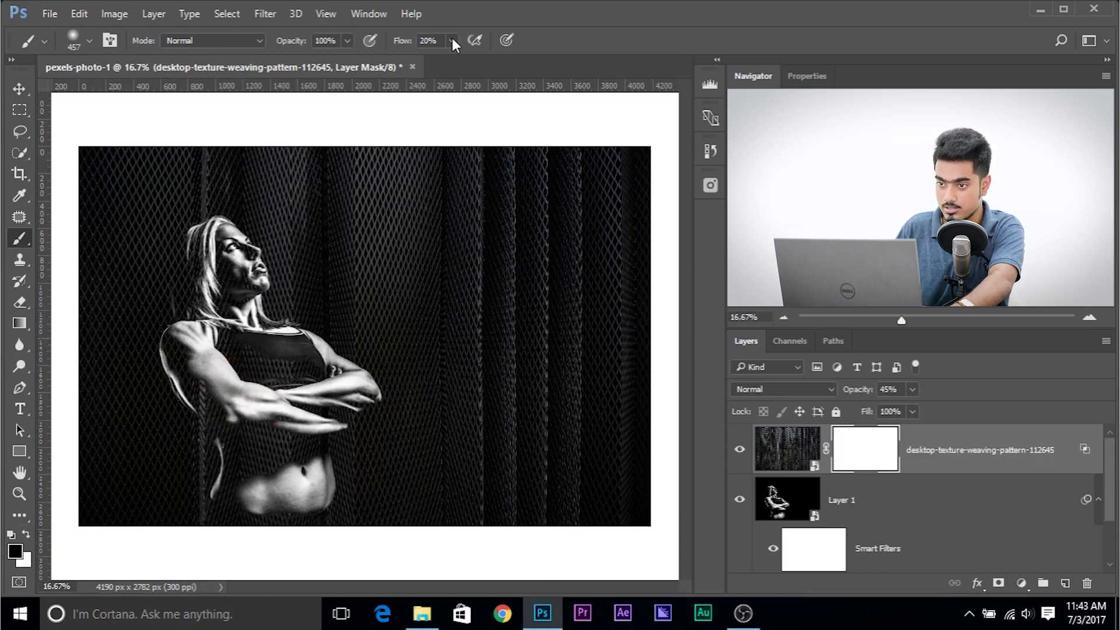
{"action": "left_click", "coordinate": [428, 40]}
{"action": "type", "text": "100"}
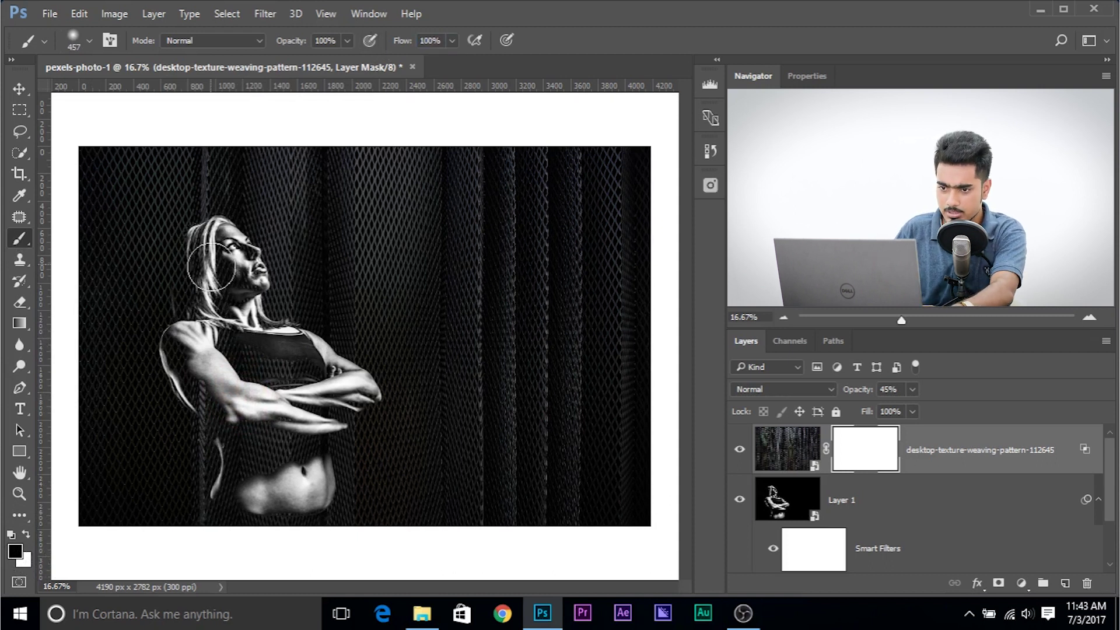
Step: Paint black on the layer mask over the woman's face, arms and torso to hide the mesh there, enlarging the brush as needed
{"action": "scroll", "coordinate": [234, 435], "scroll_direction": "up", "scroll_amount": 1}
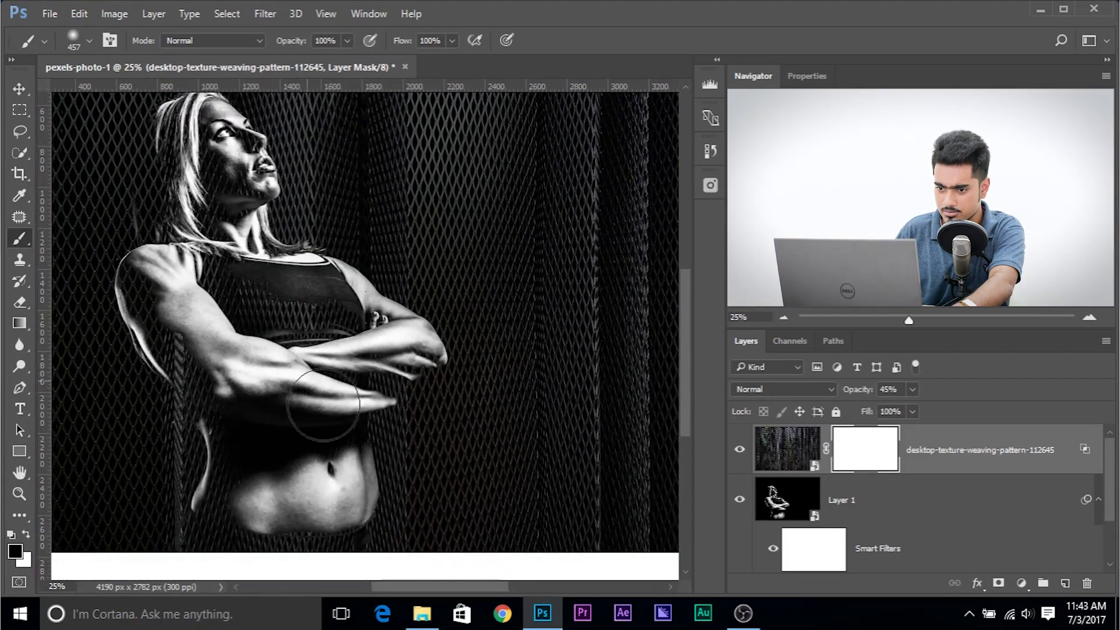
{"action": "mouse_move", "coordinate": [306, 404]}
{"action": "left_mouse_down"}
{"action": "mouse_move", "coordinate": [298, 351]}
{"action": "mouse_move", "coordinate": [260, 327]}
{"action": "mouse_move", "coordinate": [236, 334]}
{"action": "mouse_move", "coordinate": [311, 322]}
{"action": "left_mouse_up"}
{"action": "scroll", "coordinate": [311, 321], "scroll_direction": "left", "scroll_amount": 2}
{"action": "left_click_drag", "start_coordinate": [250, 375], "coordinate": [279, 375]}
{"action": "mouse_move", "coordinate": [259, 272]}
{"action": "left_mouse_down"}
{"action": "mouse_move", "coordinate": [272, 319]}
{"action": "mouse_move", "coordinate": [241, 201]}
{"action": "mouse_move", "coordinate": [307, 285]}
{"action": "mouse_move", "coordinate": [271, 287]}
{"action": "mouse_move", "coordinate": [289, 305]}
{"action": "mouse_move", "coordinate": [306, 365]}
{"action": "mouse_move", "coordinate": [292, 403]}
{"action": "mouse_move", "coordinate": [311, 449]}
{"action": "mouse_move", "coordinate": [333, 470]}
{"action": "mouse_move", "coordinate": [367, 470]}
{"action": "mouse_move", "coordinate": [286, 504]}
{"action": "left_mouse_up"}
{"action": "key", "text": "ctrl+minus"}
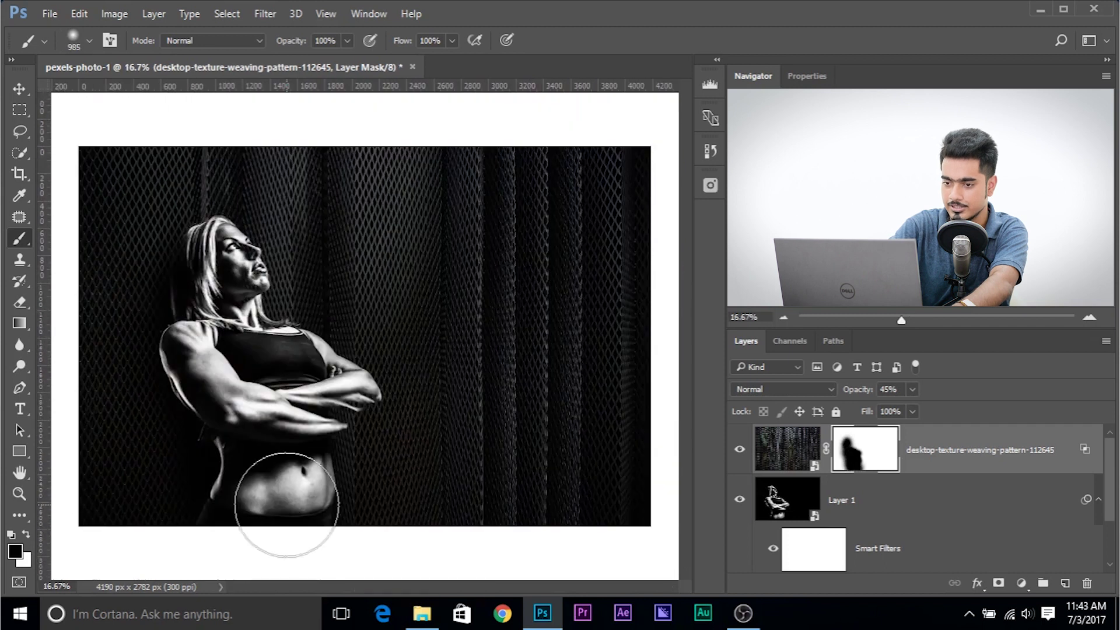
{"action": "right_click", "coordinate": [187, 420], "text": "alt"}
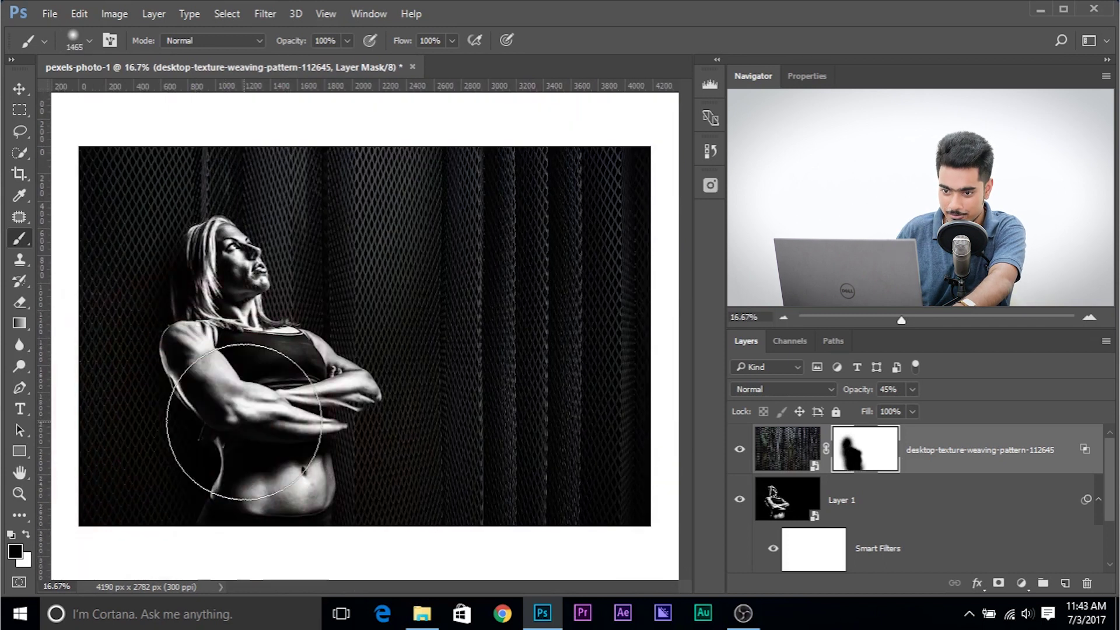
{"action": "right_click", "coordinate": [238, 361], "text": "alt"}
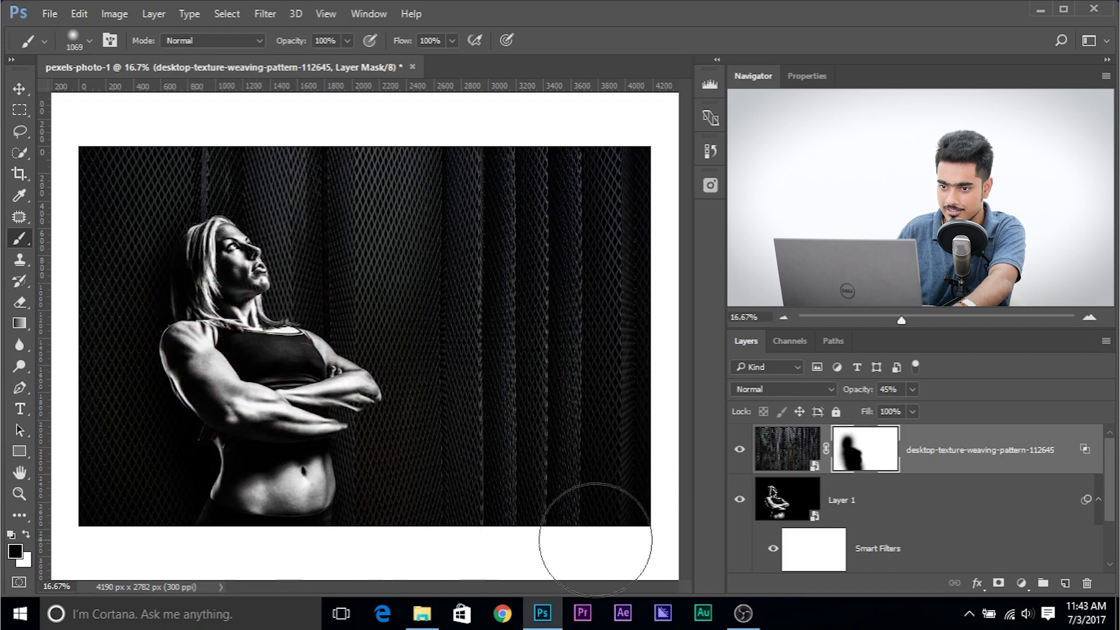
Step: Paint a black test stroke on the mask across the mesh beside the woman's elbow, and paint the mesh back in white
{"action": "key", "text": "ctrl+plus"}
{"action": "key", "text": "ctrl+plus"}
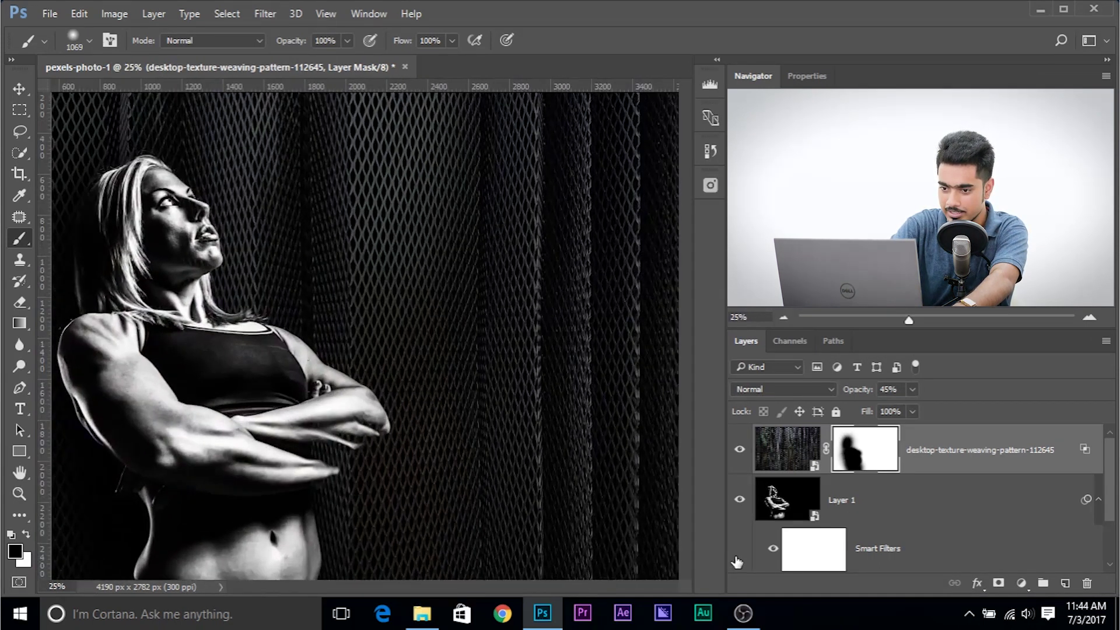
{"action": "left_click_drag", "start_coordinate": [513, 459], "coordinate": [554, 308]}
{"action": "right_click", "coordinate": [443, 266], "text": "alt"}
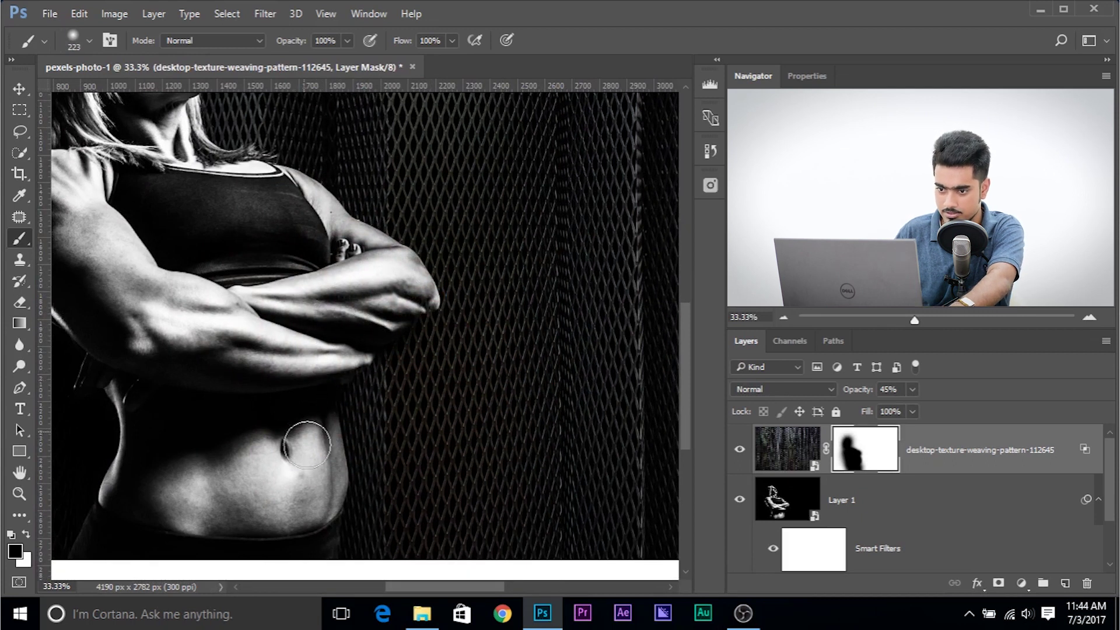
{"action": "left_click_drag", "start_coordinate": [434, 259], "coordinate": [586, 227]}
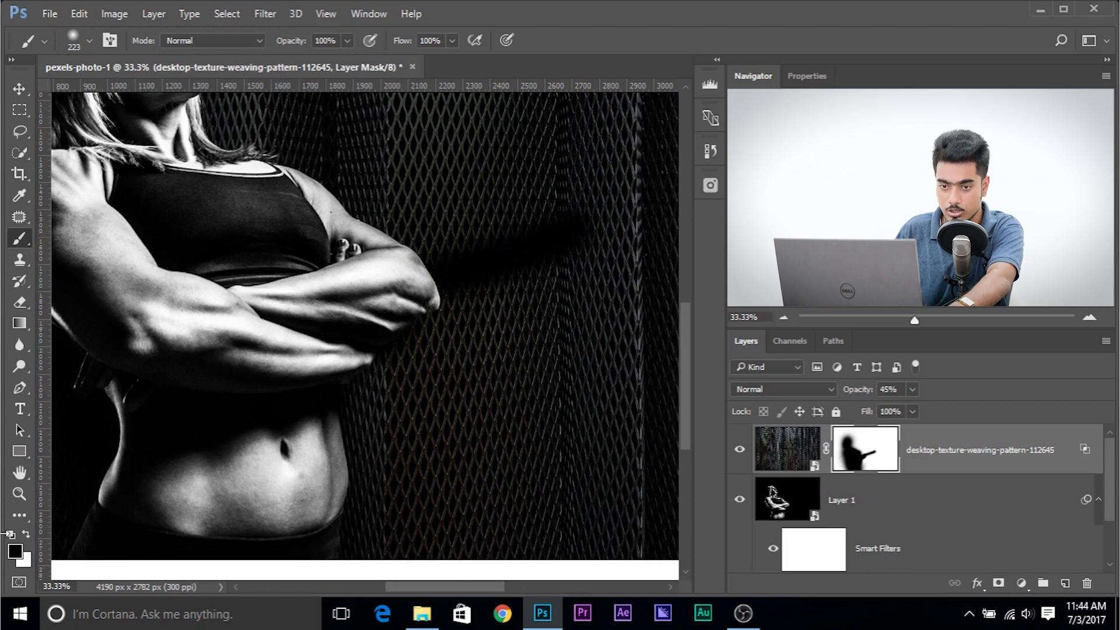
{"action": "key", "text": "x"}
{"action": "mouse_move", "coordinate": [368, 298]}
{"action": "left_mouse_down"}
{"action": "mouse_move", "coordinate": [412, 238]}
{"action": "mouse_move", "coordinate": [462, 295]}
{"action": "mouse_move", "coordinate": [488, 195]}
{"action": "mouse_move", "coordinate": [577, 261]}
{"action": "left_mouse_up"}
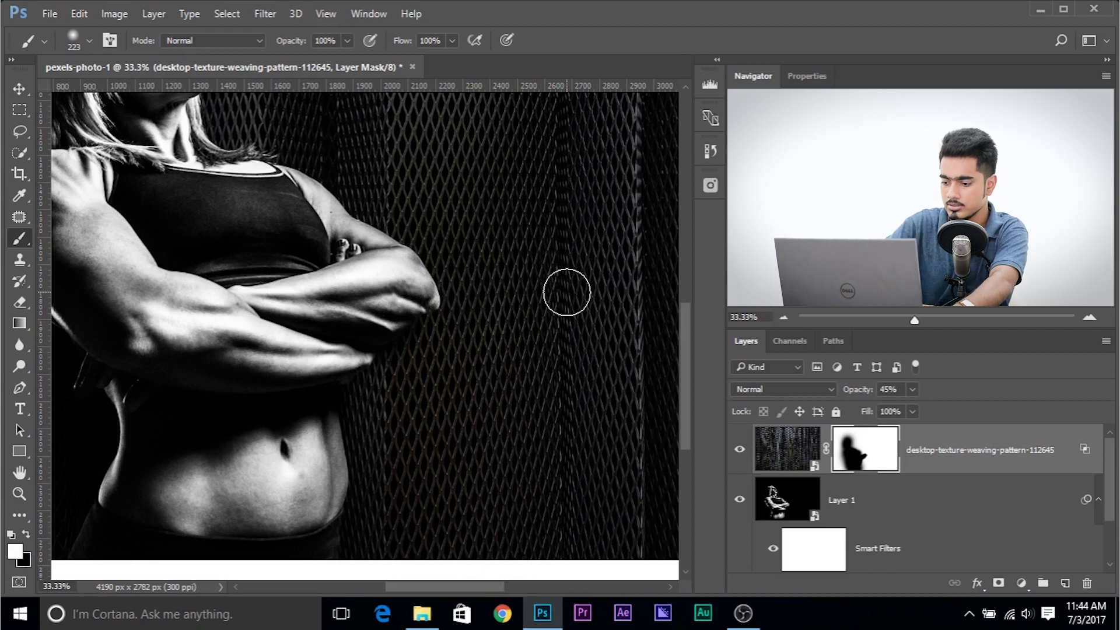
{"action": "key", "text": "ctrl+minus"}
{"action": "key", "text": "ctrl+minus"}
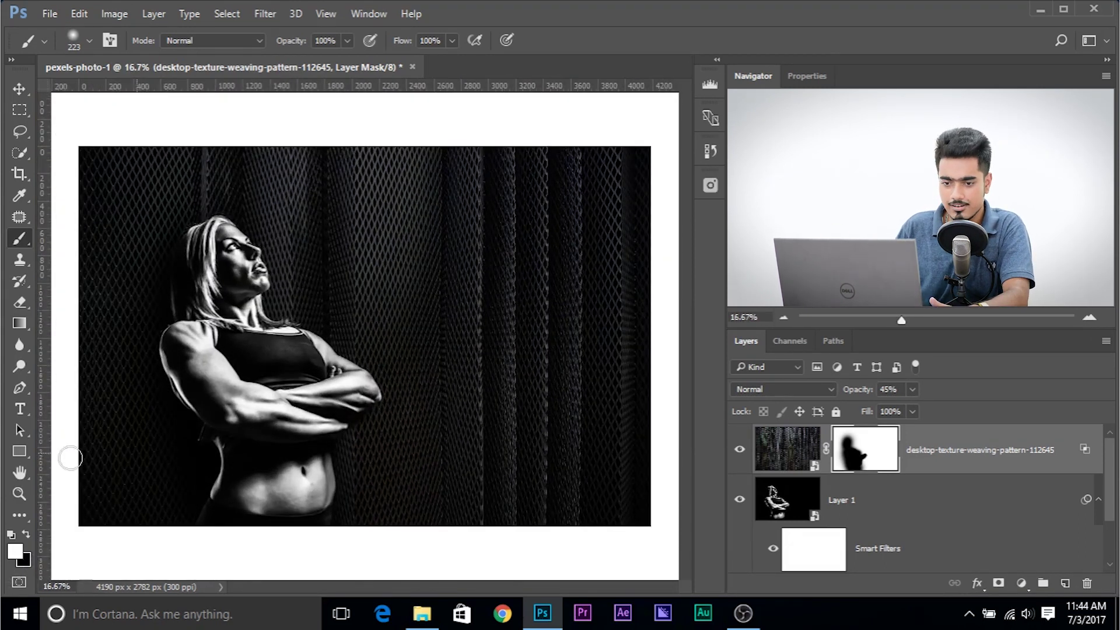
Step: Add the red text "WORK HARD" on the mesh background beside the woman and set its font to Bebas Neue Regular
{"action": "left_click", "coordinate": [12, 410]}
{"action": "left_click", "coordinate": [444, 309]}
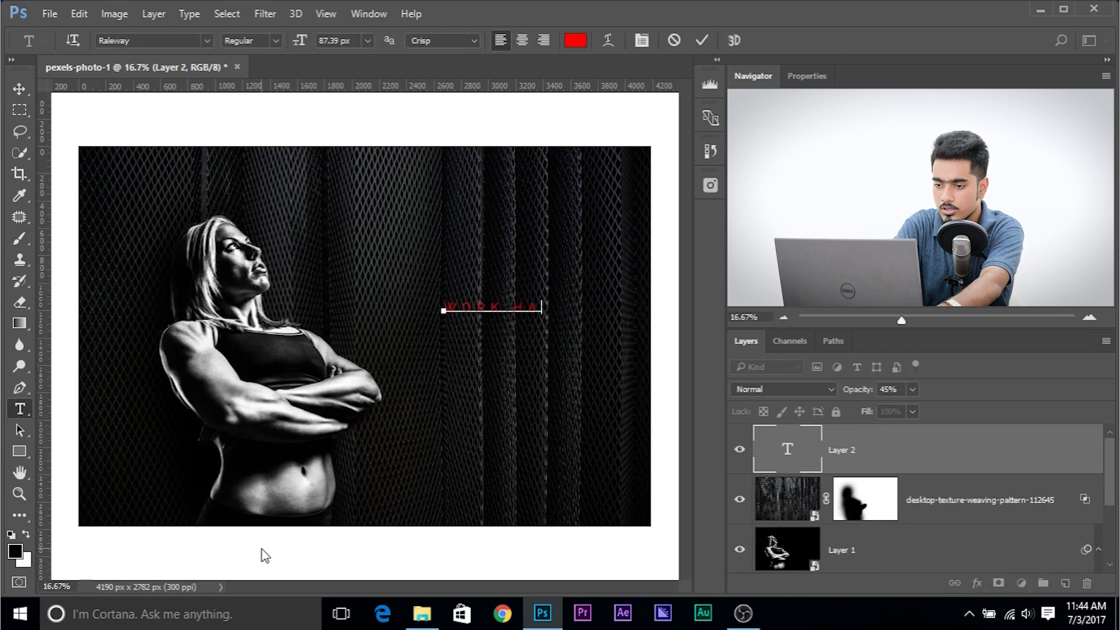
{"action": "key", "text": "ctrl+a"}
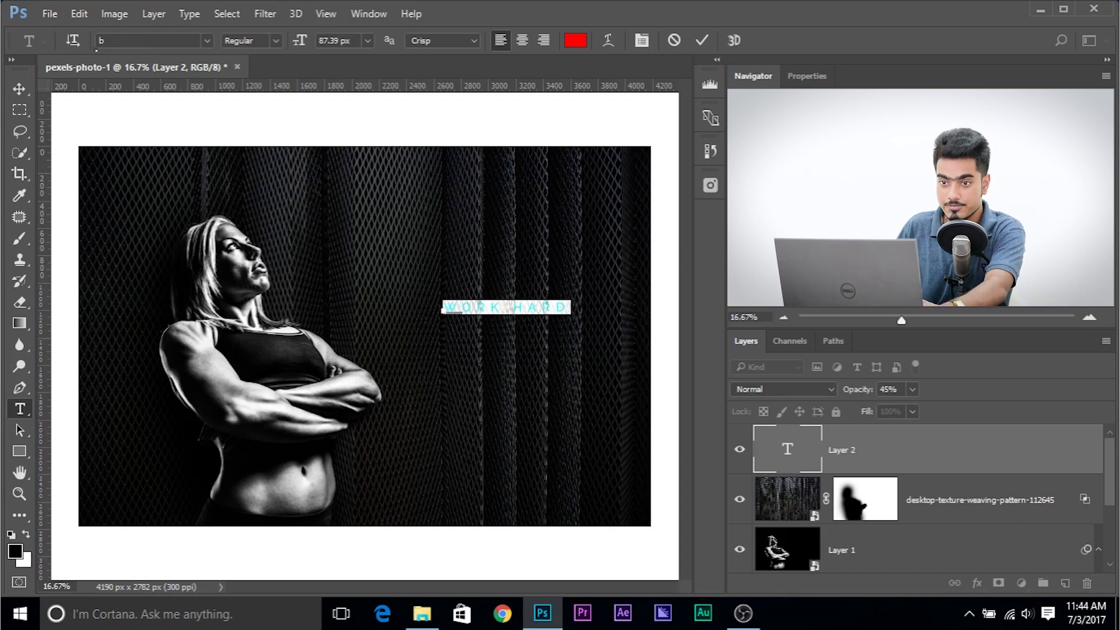
{"action": "type", "text": "bebas"}
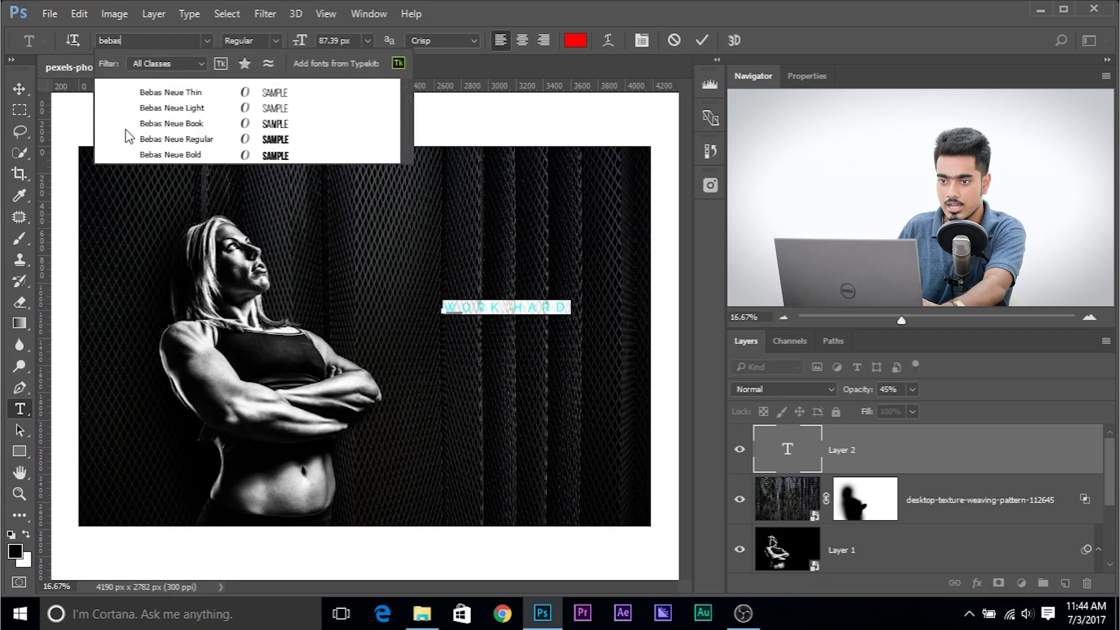
{"action": "left_click", "coordinate": [201, 140]}
{"action": "left_click", "coordinate": [19, 89]}
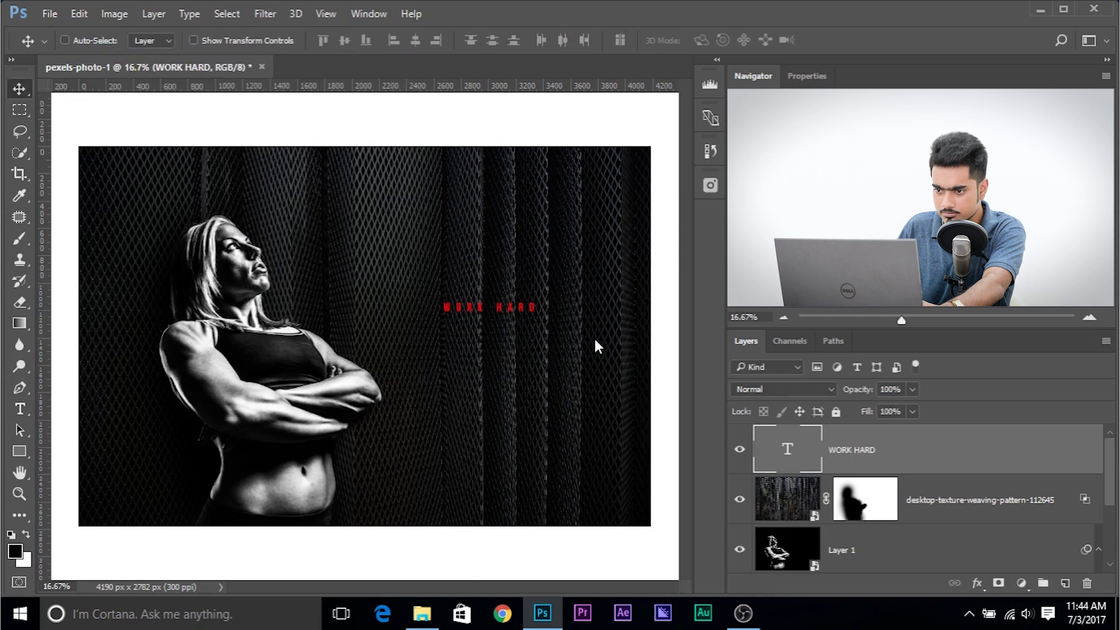
Step: Scale the WORK HARD text up to about 252 px so it fills the space beside the woman
{"action": "key", "text": "ctrl+t"}
{"action": "left_click_drag", "start_coordinate": [545, 317], "coordinate": [575, 308]}
{"action": "key", "text": "Return"}
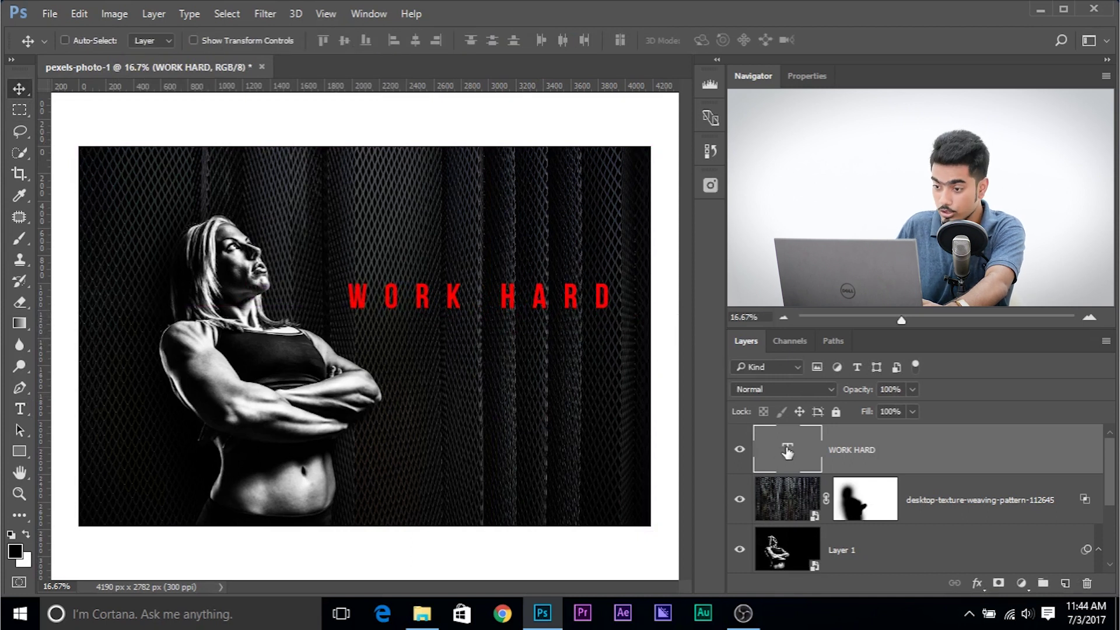
Step: Set the tracking of the WORK HARD text to 0
{"action": "double_click", "coordinate": [787, 450]}
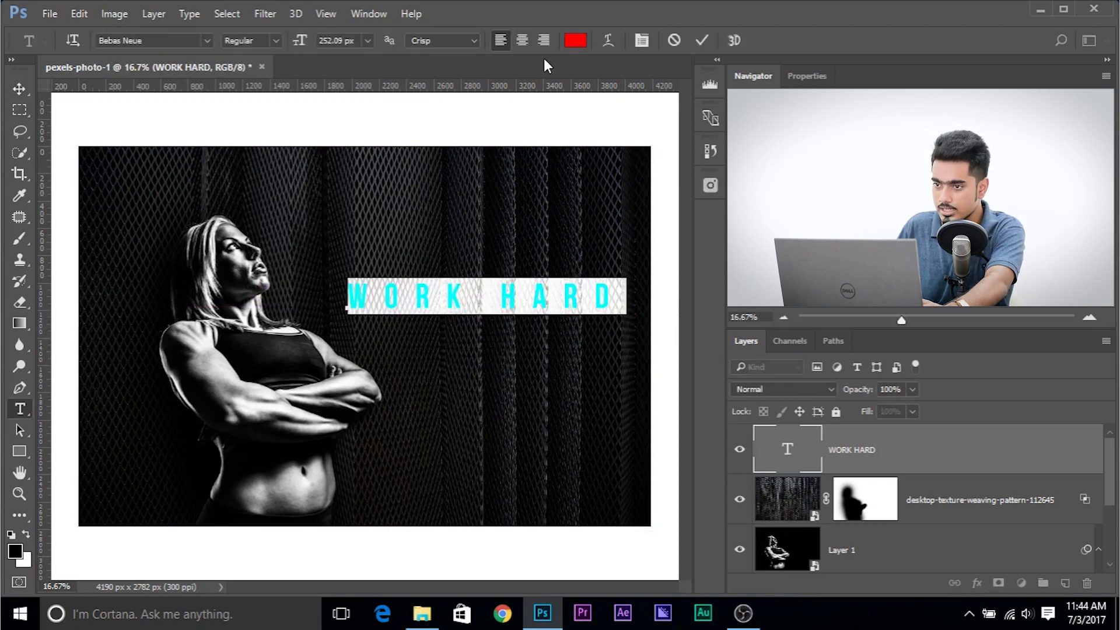
{"action": "left_click", "coordinate": [641, 40]}
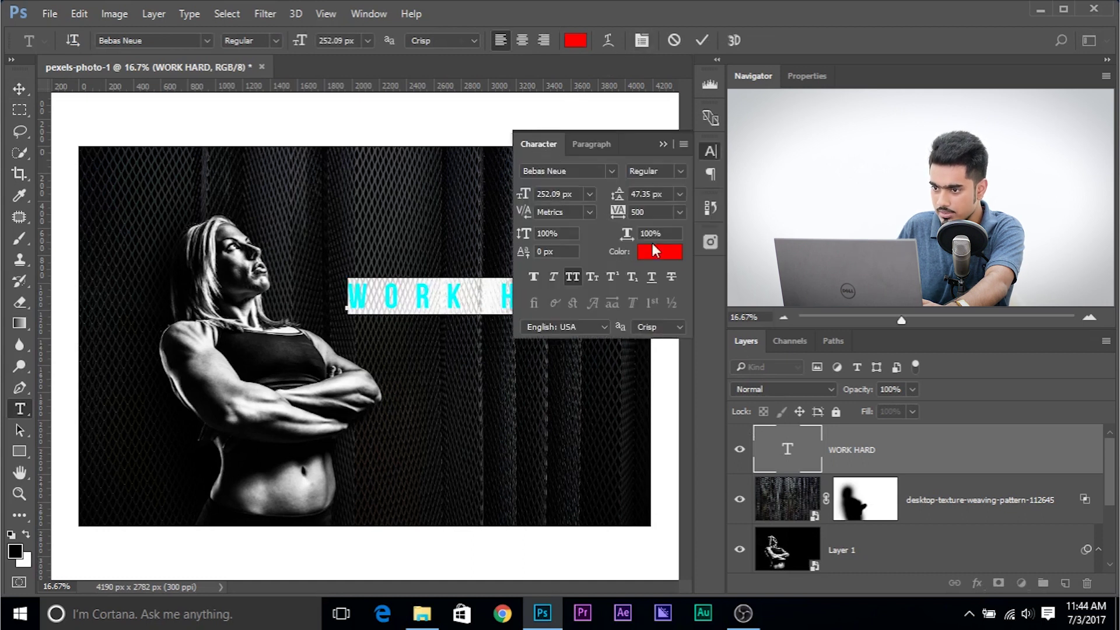
{"action": "left_click", "coordinate": [680, 211]}
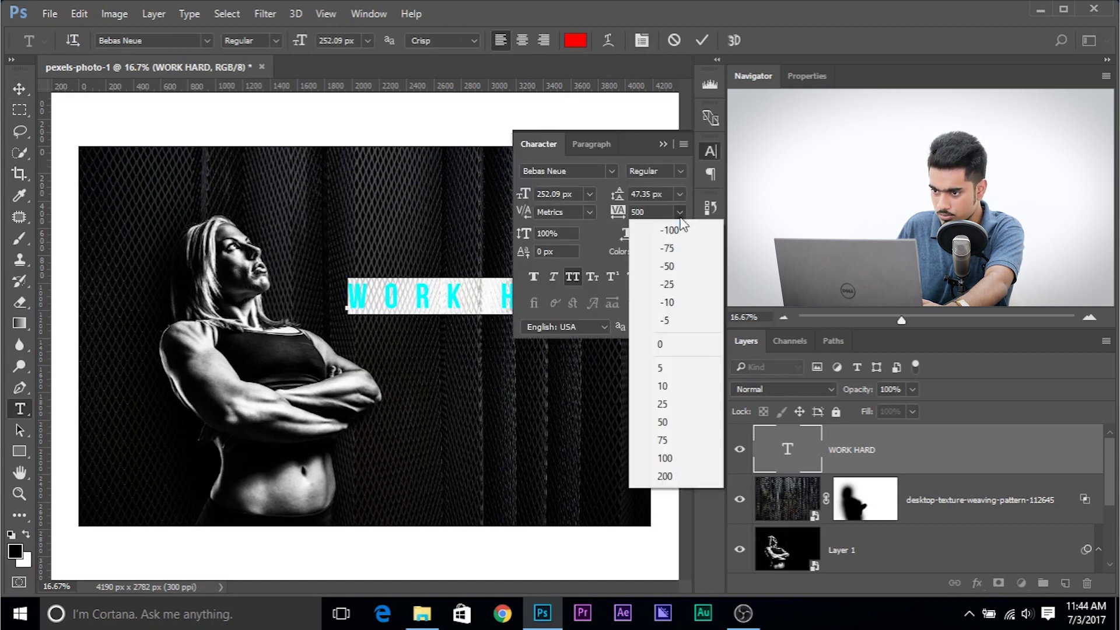
{"action": "left_click", "coordinate": [659, 344]}
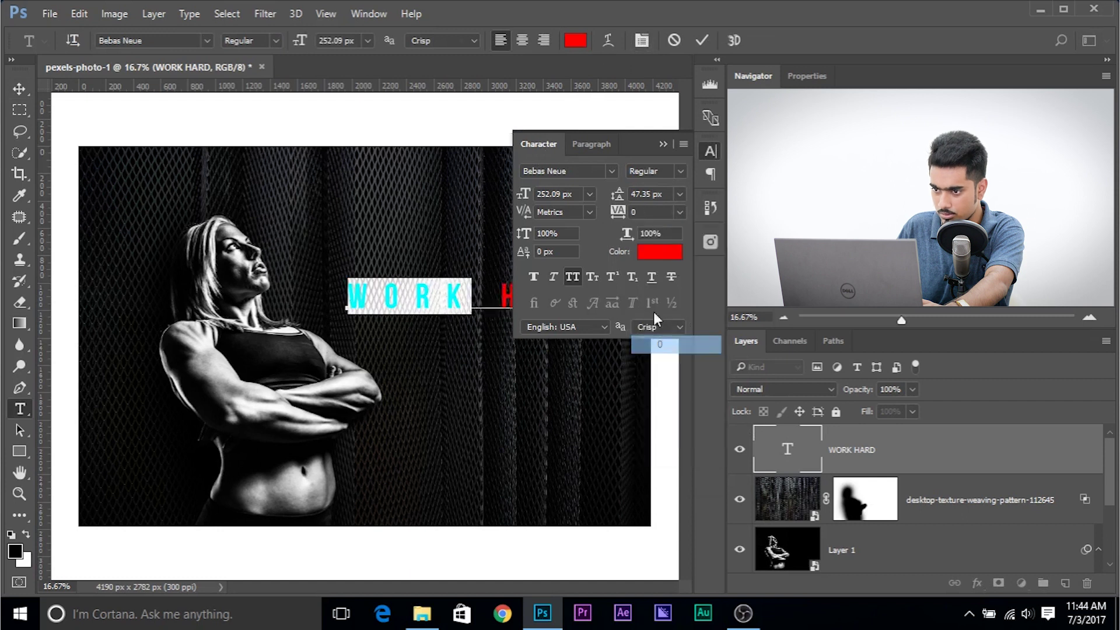
Step: Scale the WORK HARD text up to about 456 px and center it in the mesh area beside the woman
{"action": "left_click", "coordinate": [663, 144]}
{"action": "left_click", "coordinate": [20, 88]}
{"action": "key", "text": "ctrl+t"}
{"action": "left_click_drag", "start_coordinate": [478, 307], "coordinate": [565, 352]}
{"action": "left_click_drag", "start_coordinate": [533, 309], "coordinate": [554, 315]}
{"action": "key", "text": "Return"}
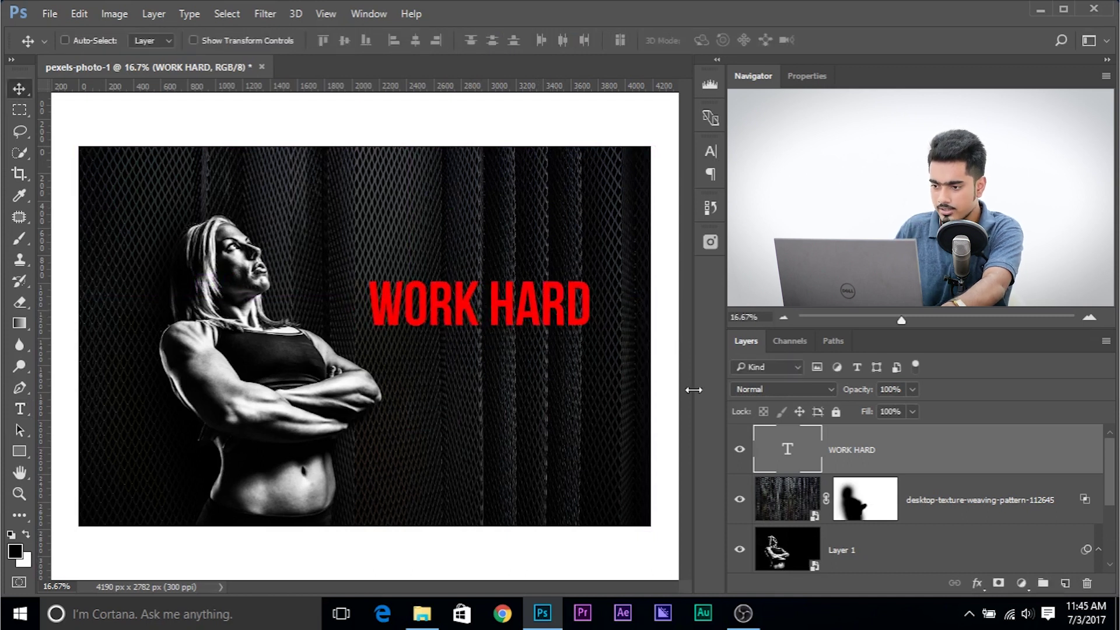
Step: Change the WORK HARD text color to yellow, ffcc00
{"action": "double_click", "coordinate": [782, 448]}
{"action": "left_click", "coordinate": [572, 39]}
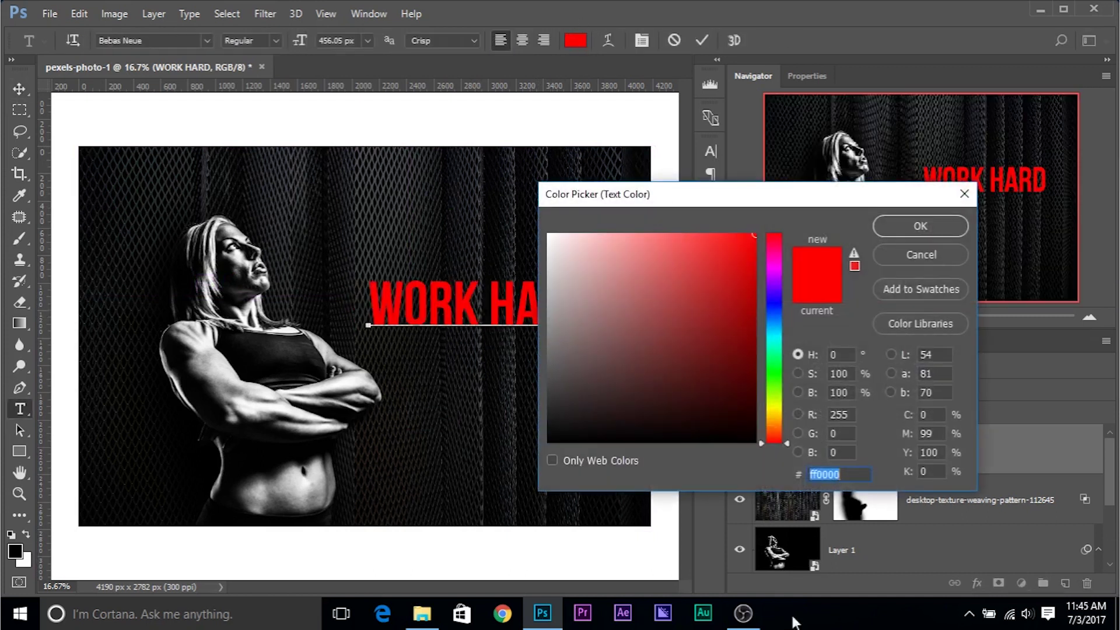
{"action": "type", "text": "ffcc00"}
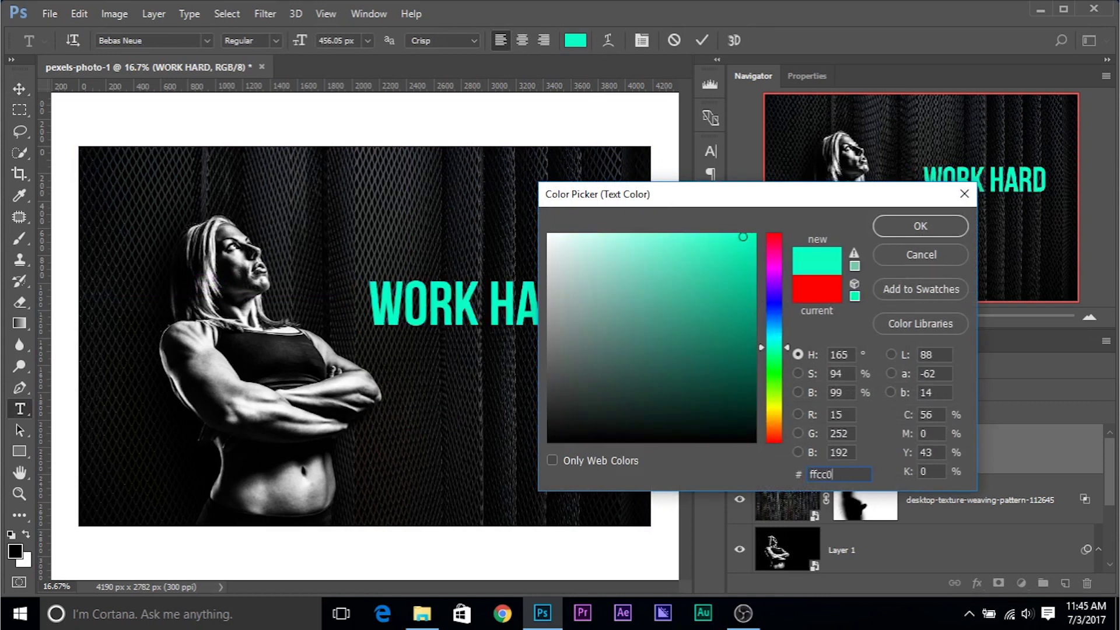
{"action": "left_click", "coordinate": [926, 230]}
{"action": "left_click", "coordinate": [17, 88]}
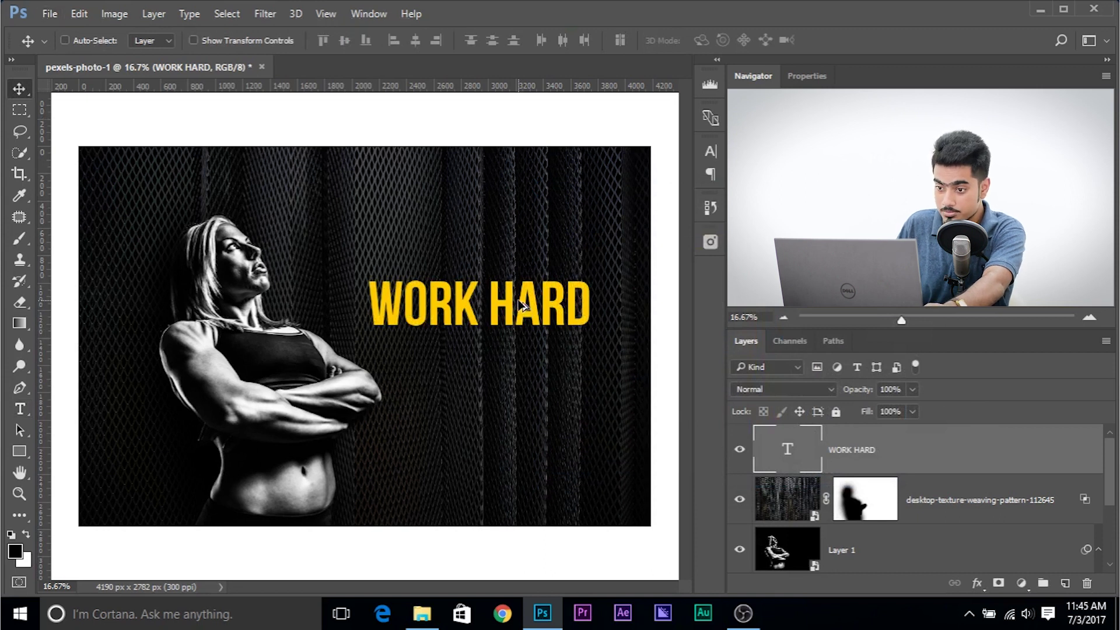
Step: Duplicate the WORK HARD text just below the original and change the copy's wording to "PLAY HARD"
{"action": "left_click_drag", "start_coordinate": [518, 304], "coordinate": [537, 359]}
{"action": "double_click", "coordinate": [788, 460]}
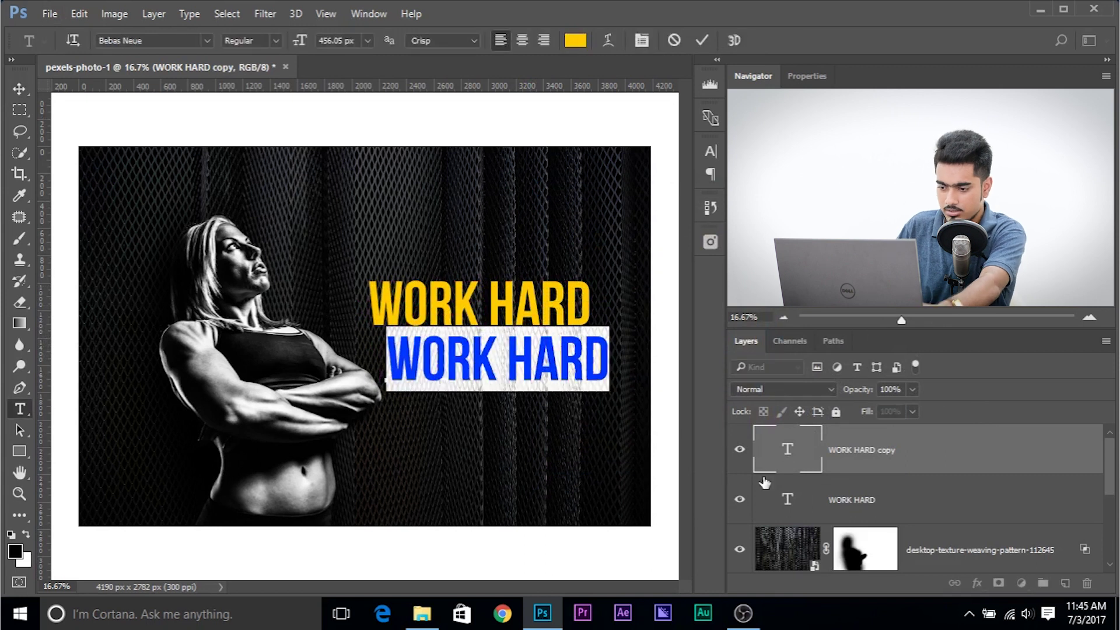
{"action": "type", "text": "PLAY HARD"}
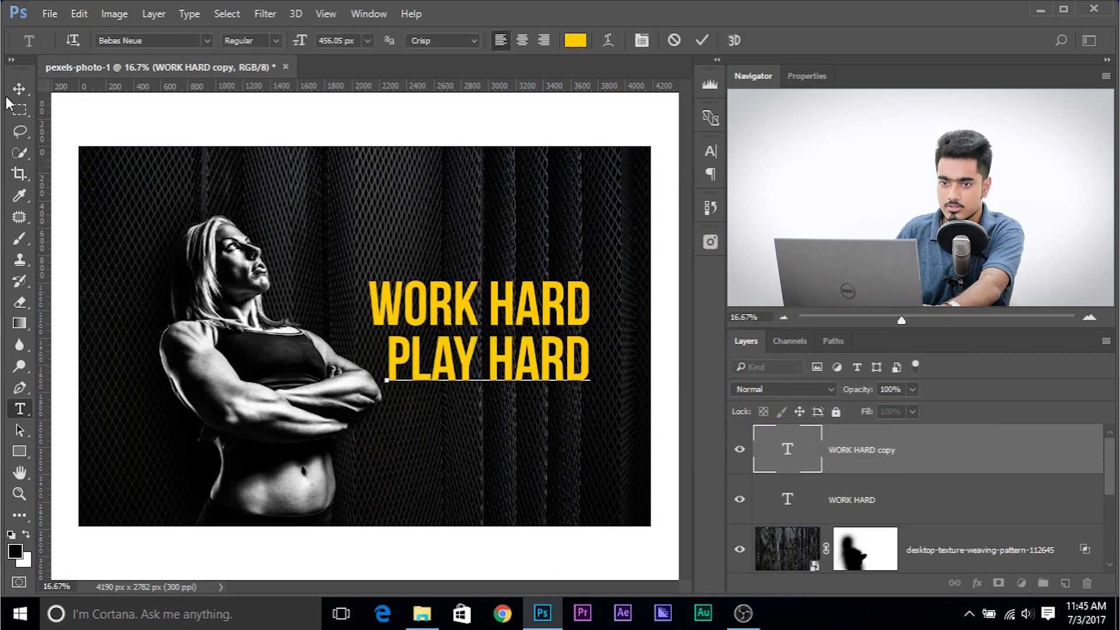
{"action": "key", "text": "ctrl+Return"}
Step: Fine-tune the placement of the PLAY HARD text beneath the WORK HARD line
{"action": "key", "text": "v"}
{"action": "left_click_drag", "start_coordinate": [467, 356], "coordinate": [486, 345]}
{"action": "mouse_move", "coordinate": [583, 368]}
{"action": "left_mouse_down"}
{"action": "mouse_move", "coordinate": [593, 362]}
{"action": "mouse_move", "coordinate": [580, 368]}
{"action": "left_mouse_up"}
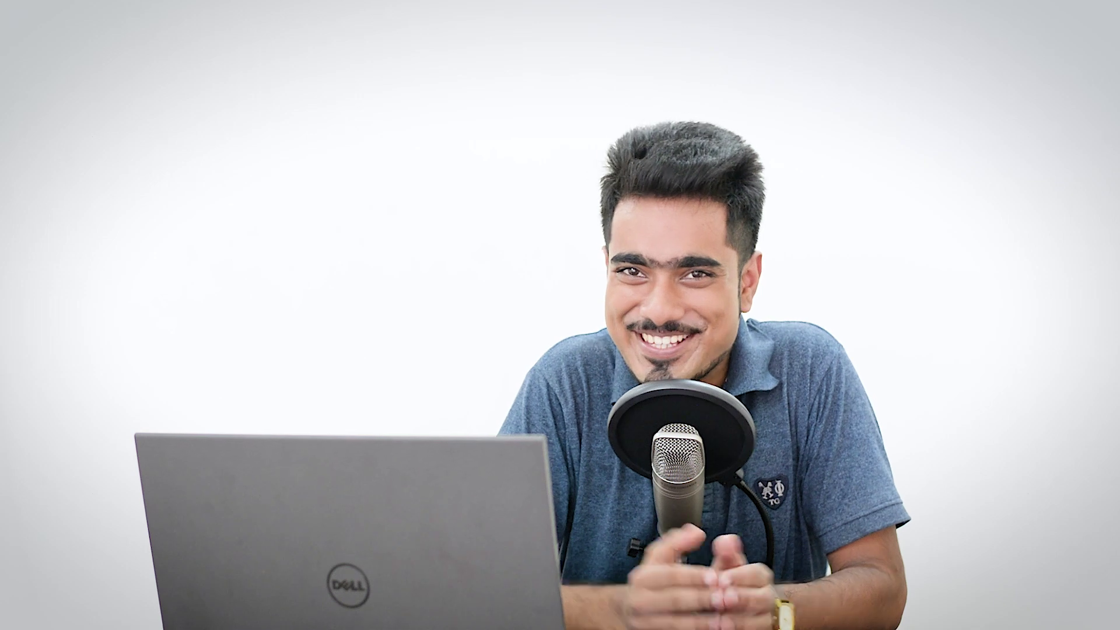